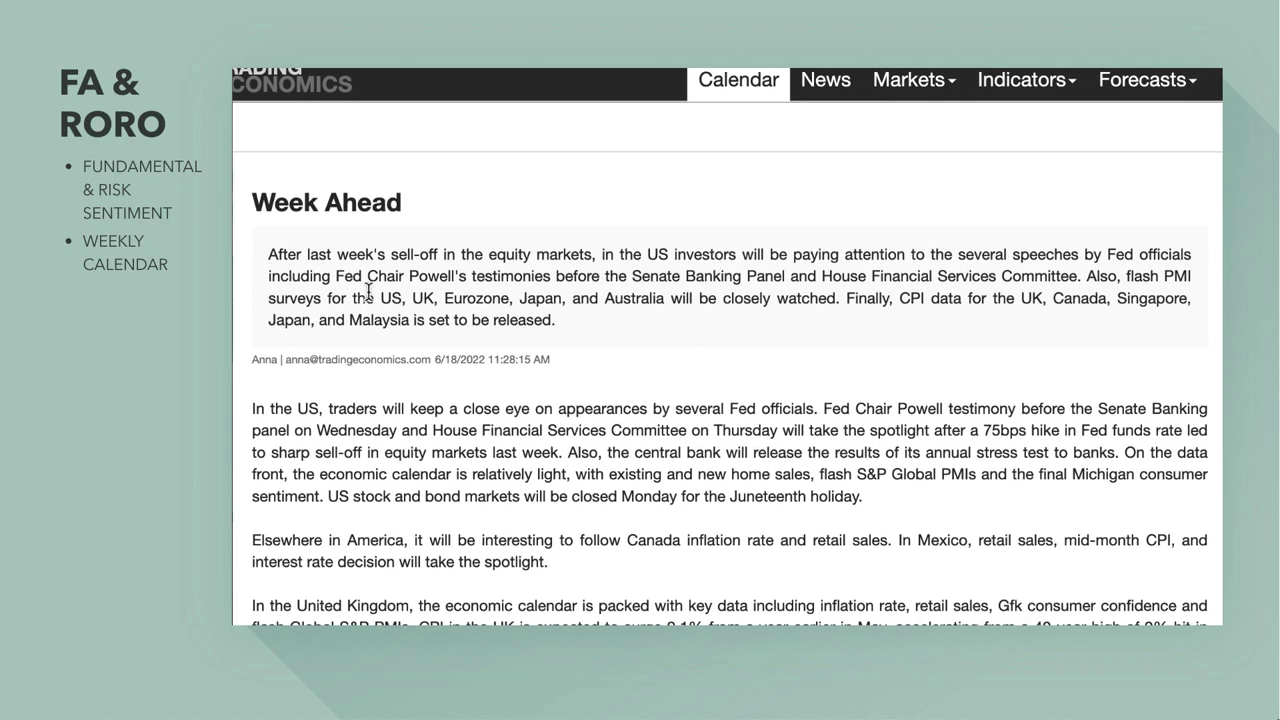
Highlight the Week Ahead summary passages on the equity sell-off, Powell's testimonies, and the flash PMI and CPI releases
left_click_drag(388, 254, 686, 254)
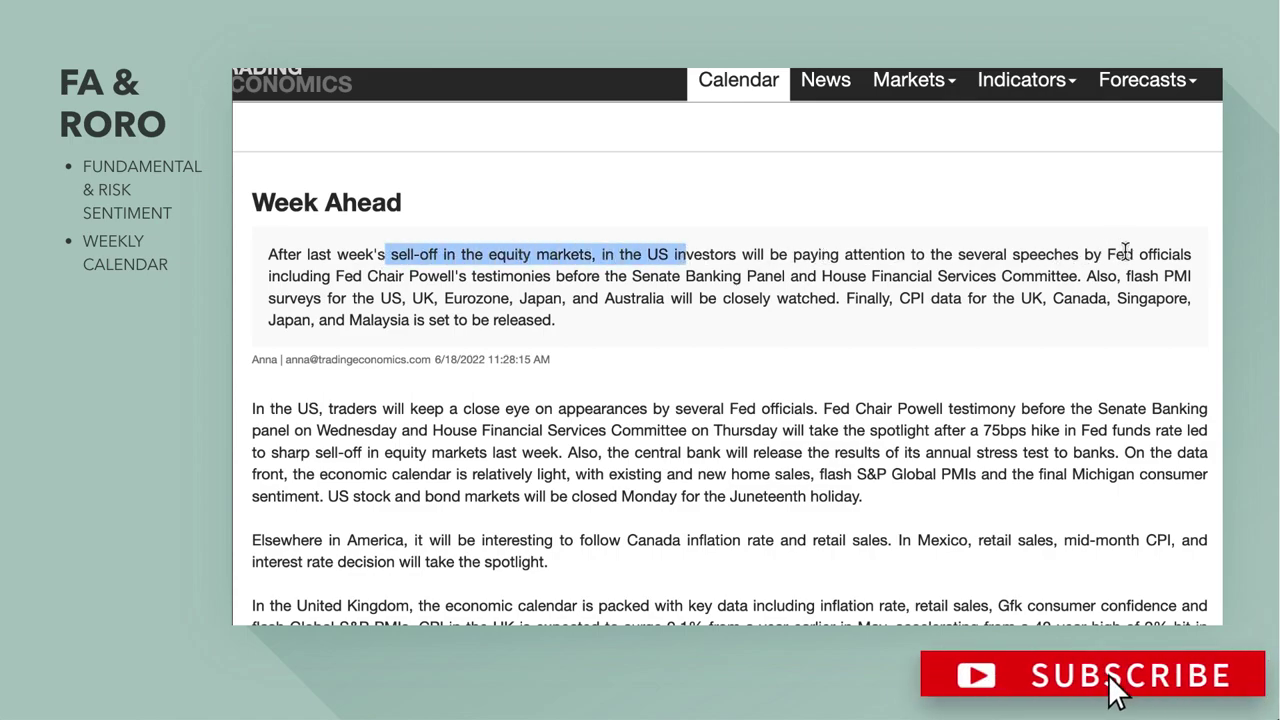
left_click(1104, 256)
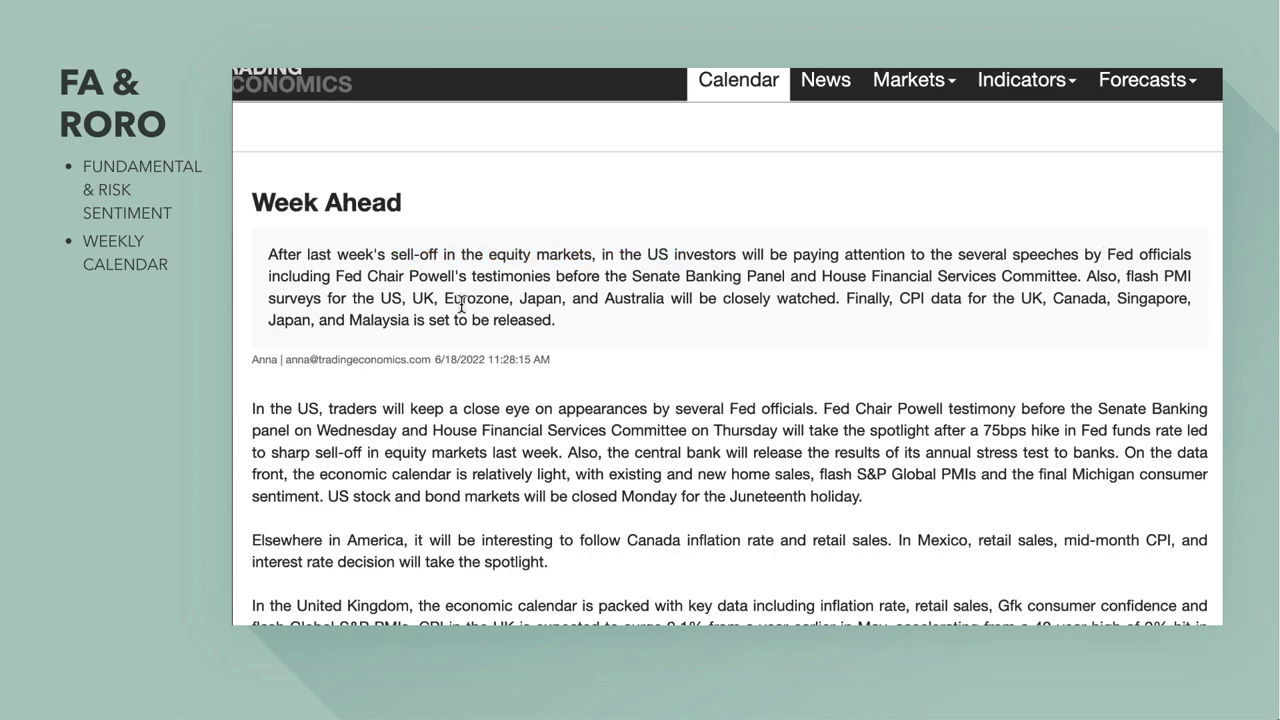
left_click_drag(367, 278, 1080, 277)
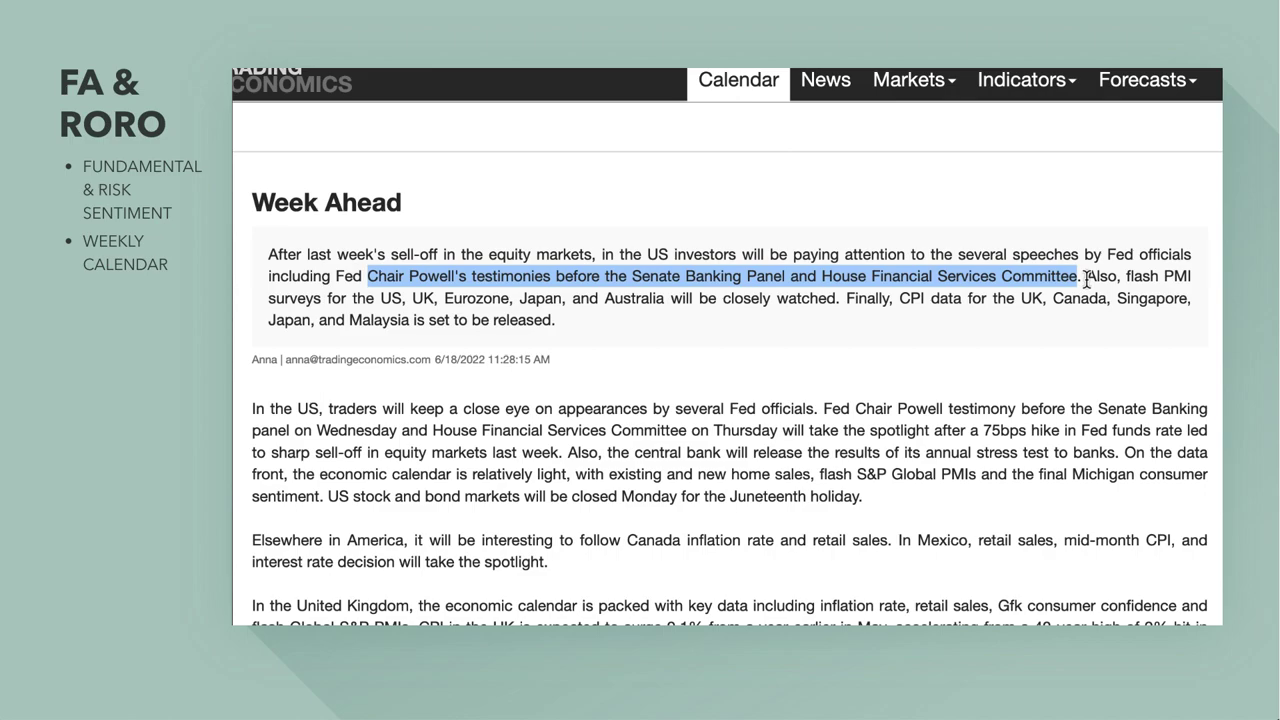
left_click_drag(1087, 278, 753, 329)
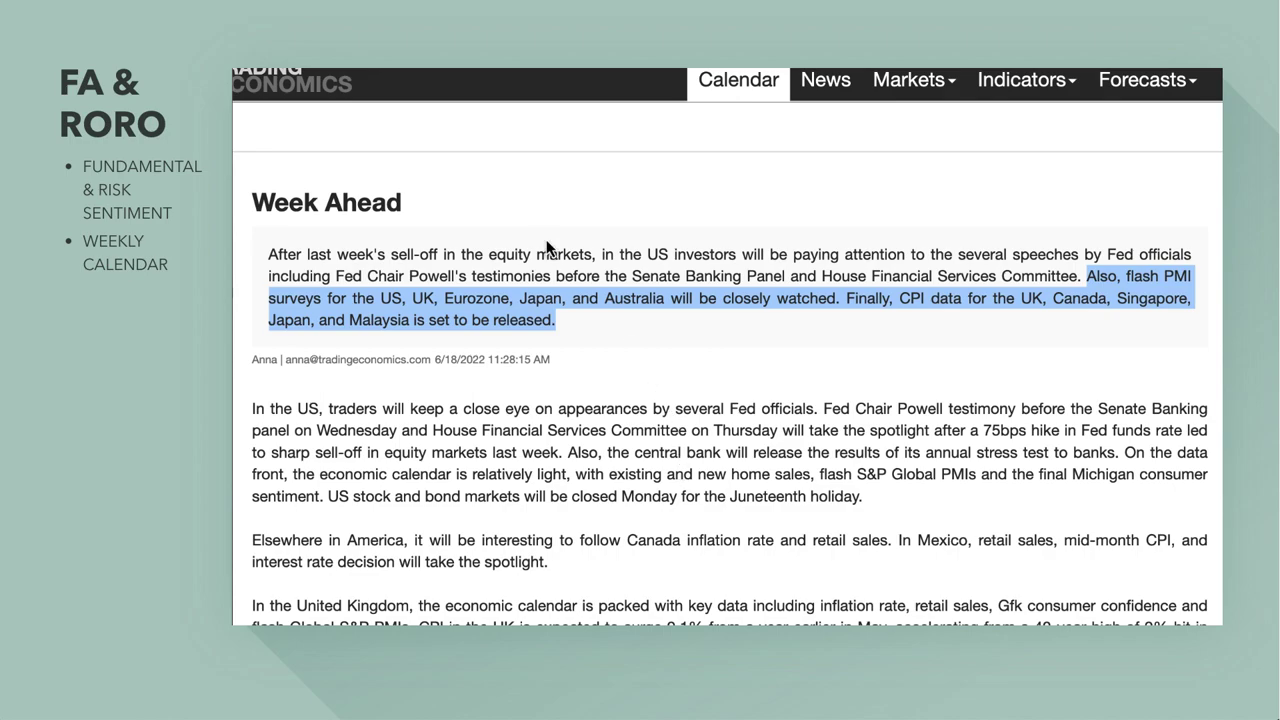
scroll(607, 262, "up", 1)
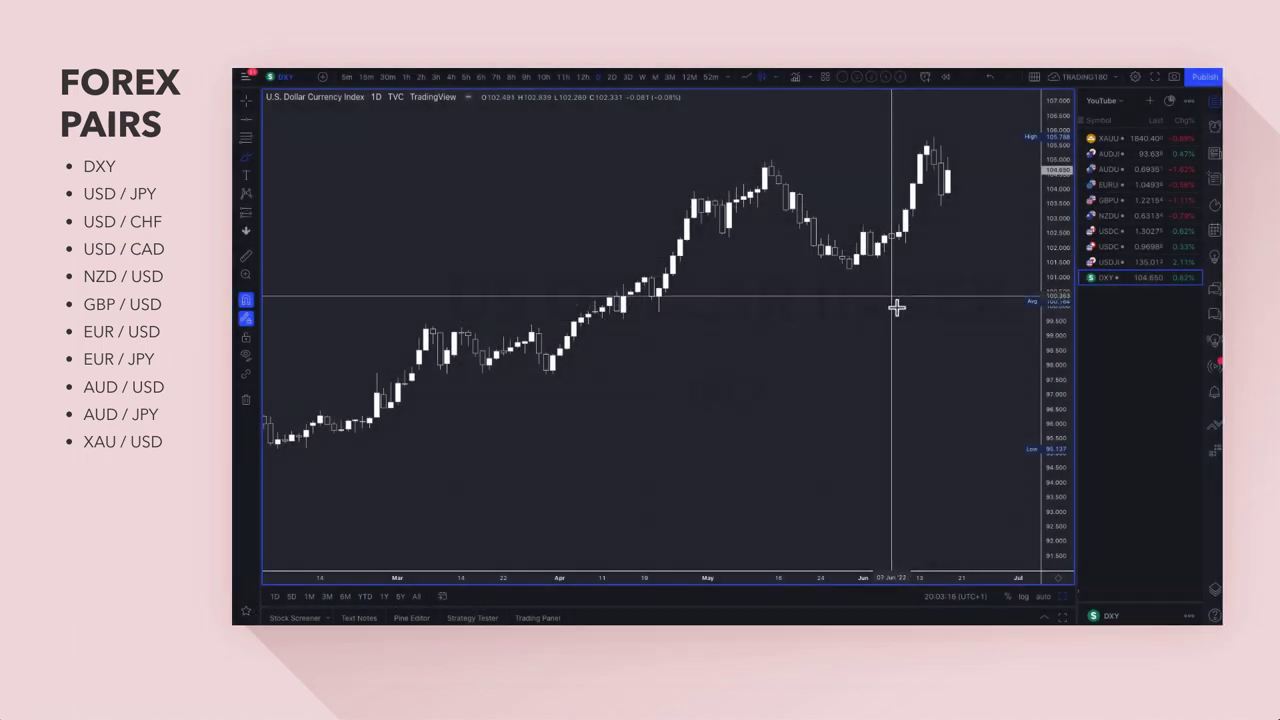
In TradingView, mark a demand zone on the daily DXY chart from 102.562 down to the late-May low at 101.297, using the 2. DEMAND template
scroll(860, 250, "up", 5)
left_click(823, 236)
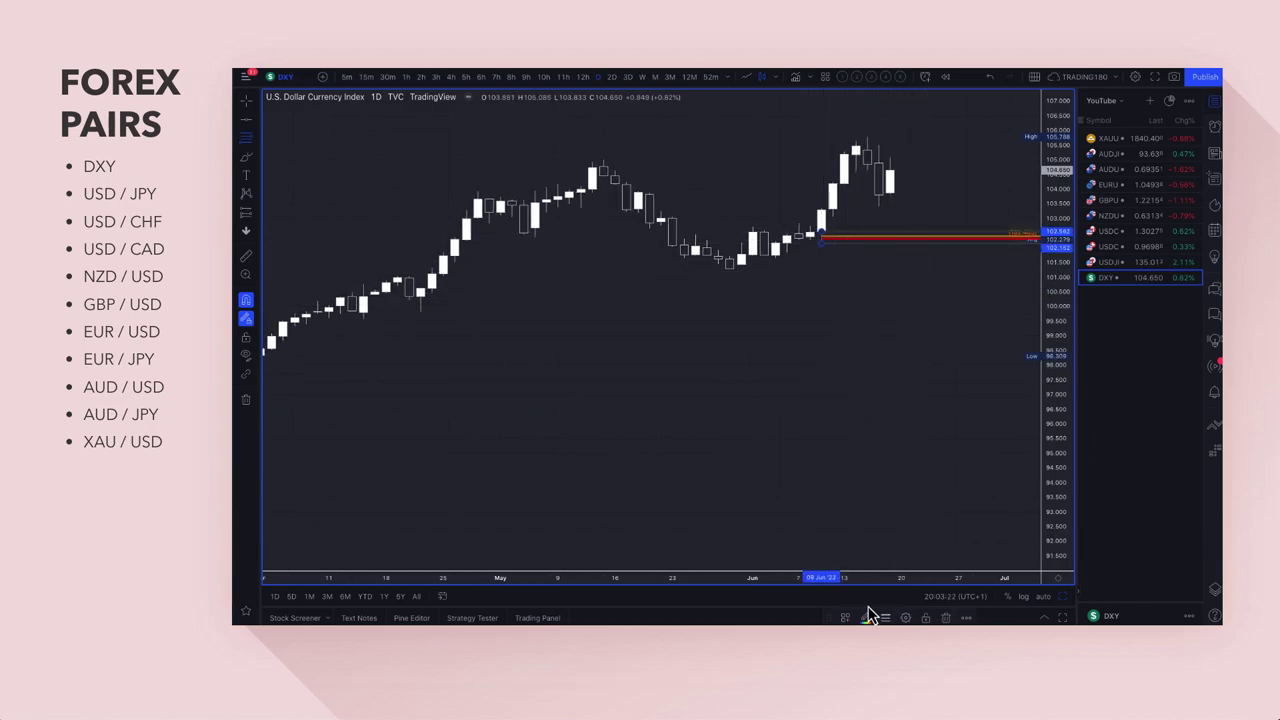
left_click(868, 614)
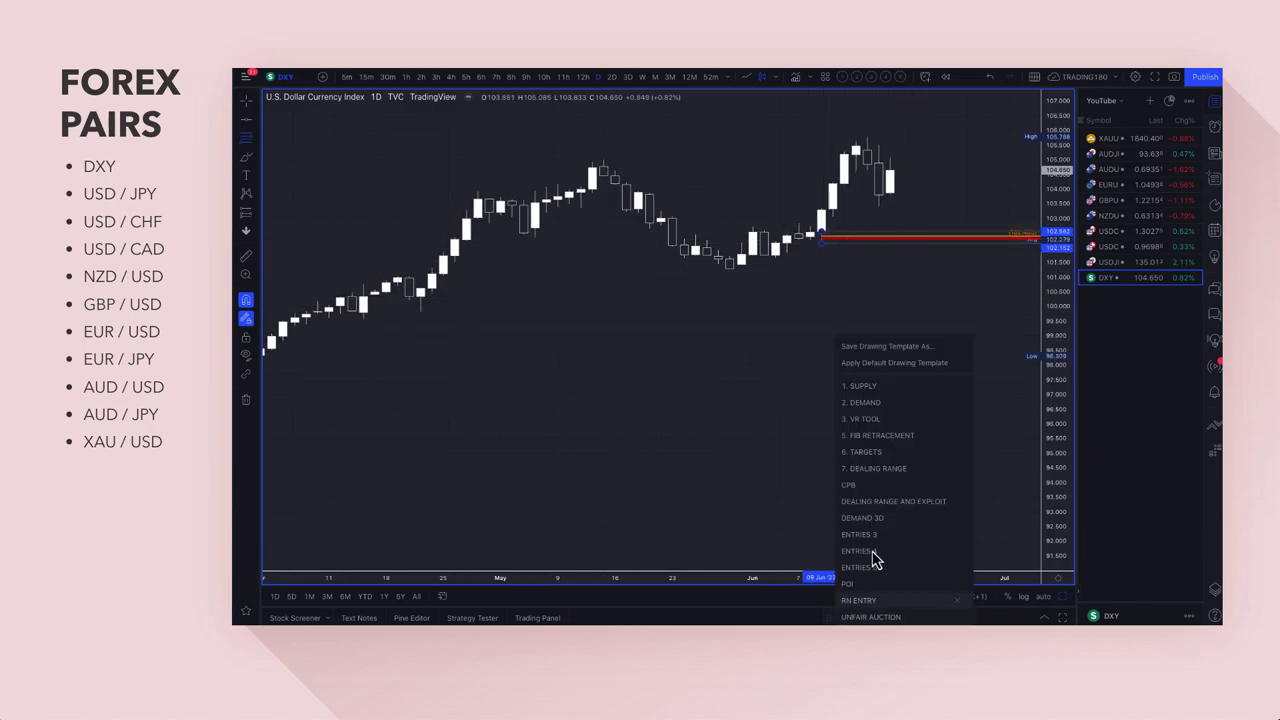
left_click(885, 404)
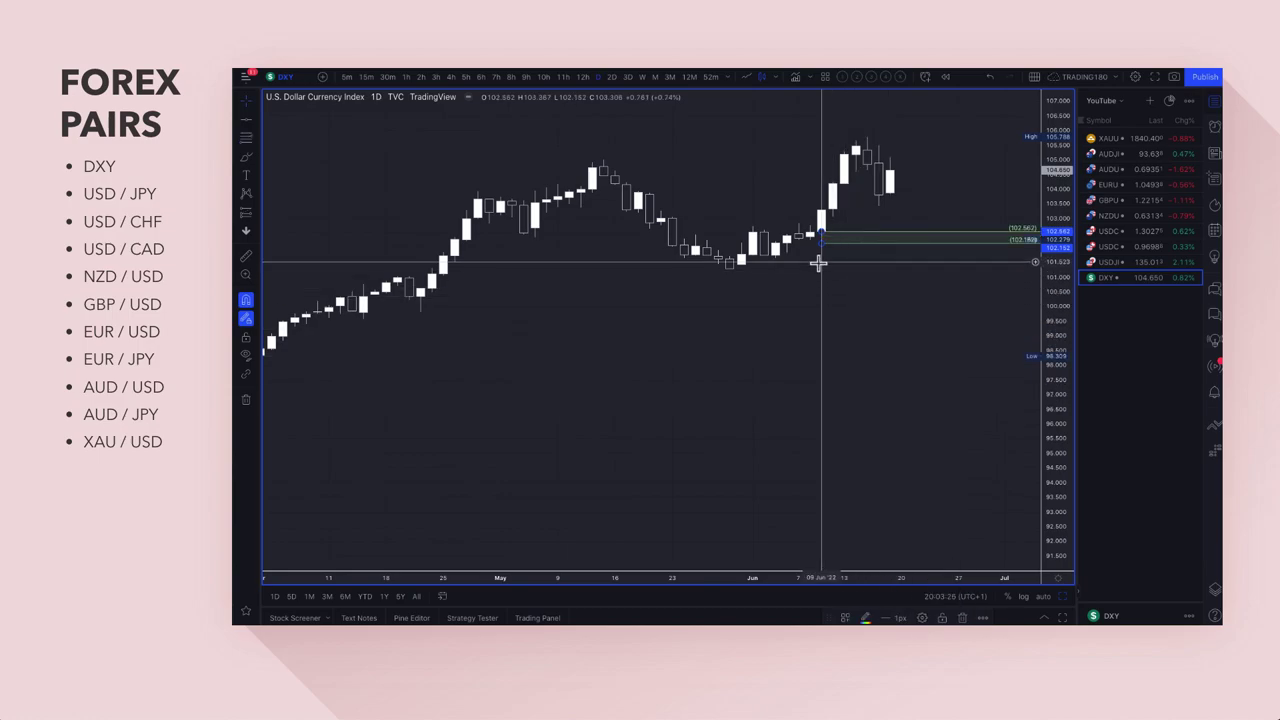
left_click_drag(821, 243, 731, 273)
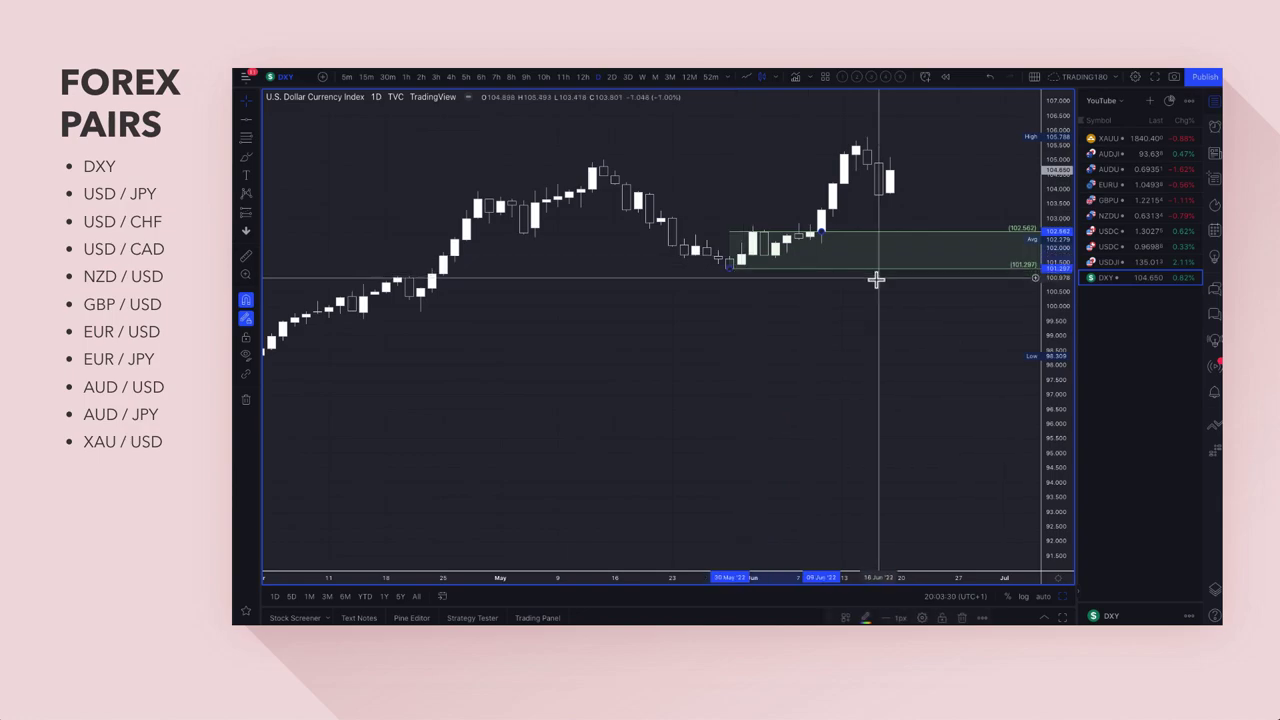
Brush a projected path on the DXY chart from the latest candle down into the demand zone and back up, ending in an arrowhead
scroll(660, 297, "down", 2)
scroll(705, 341, "down", 3)
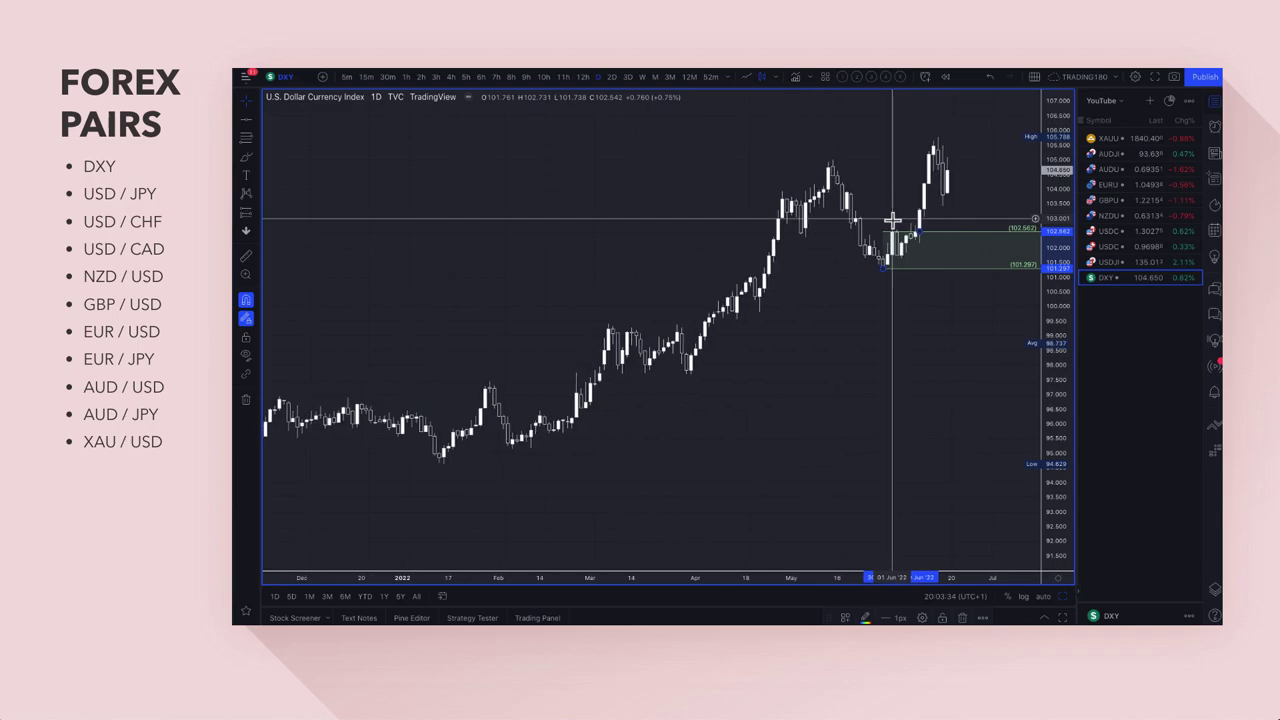
scroll(892, 219, "up", 2)
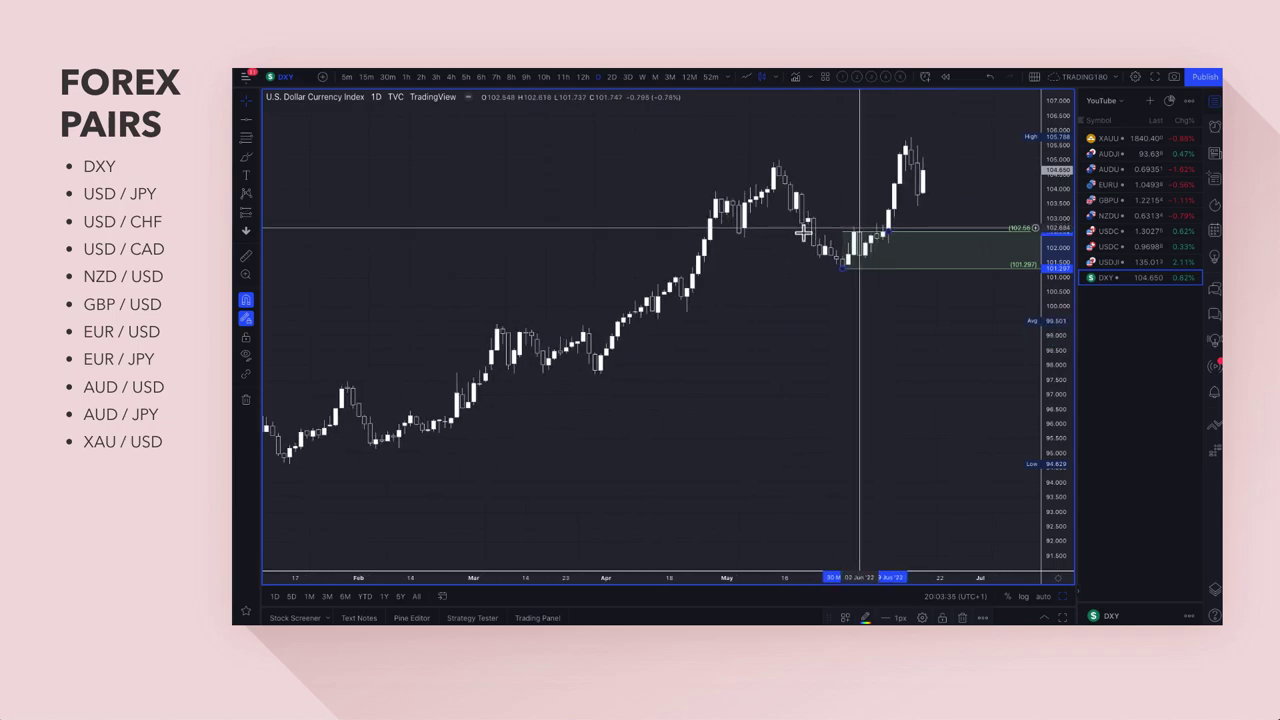
left_click(247, 162)
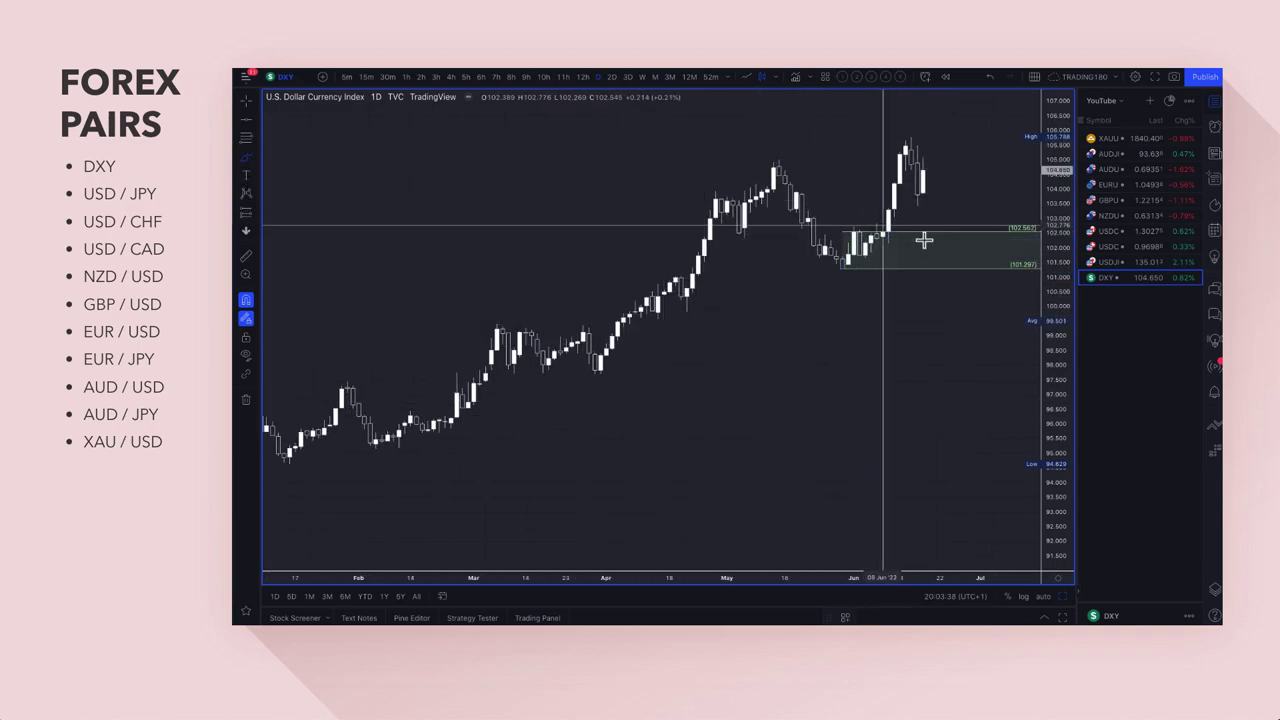
scroll(920, 254, "right", 2)
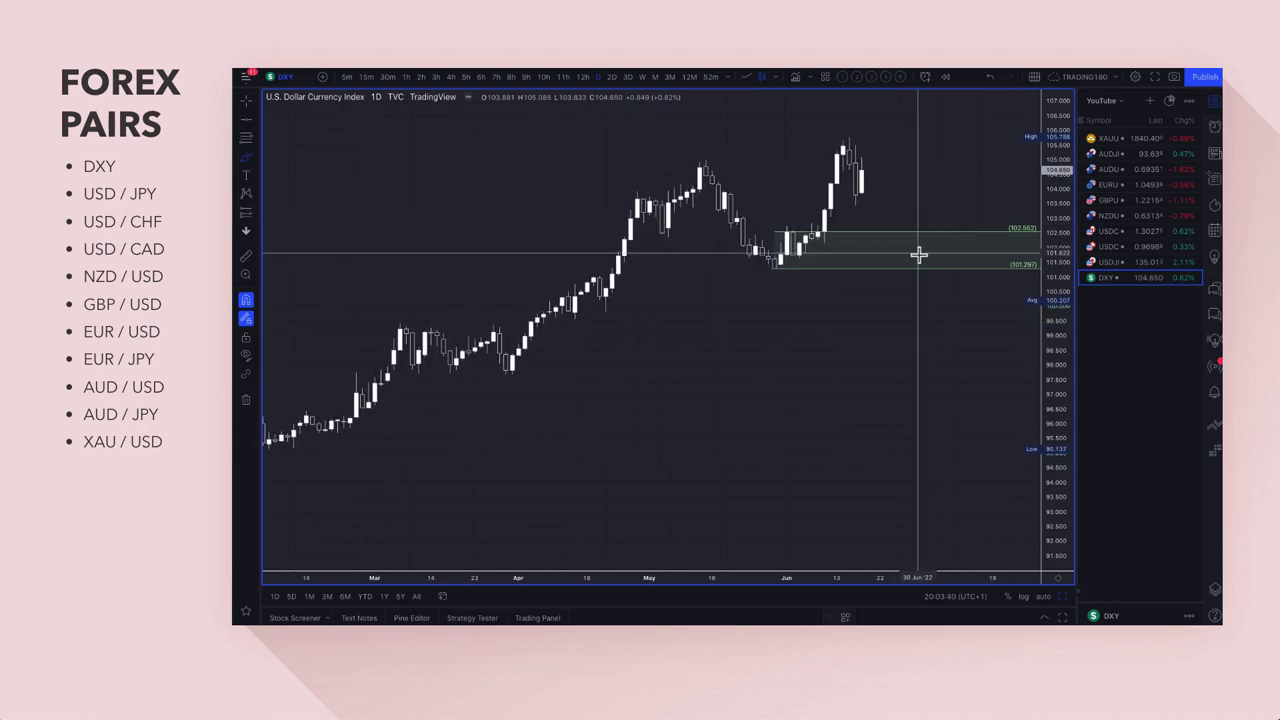
mouse_move(864, 193)
left_mouse_down()
mouse_move(897, 260)
mouse_move(929, 197)
mouse_move(948, 215)
left_mouse_up()
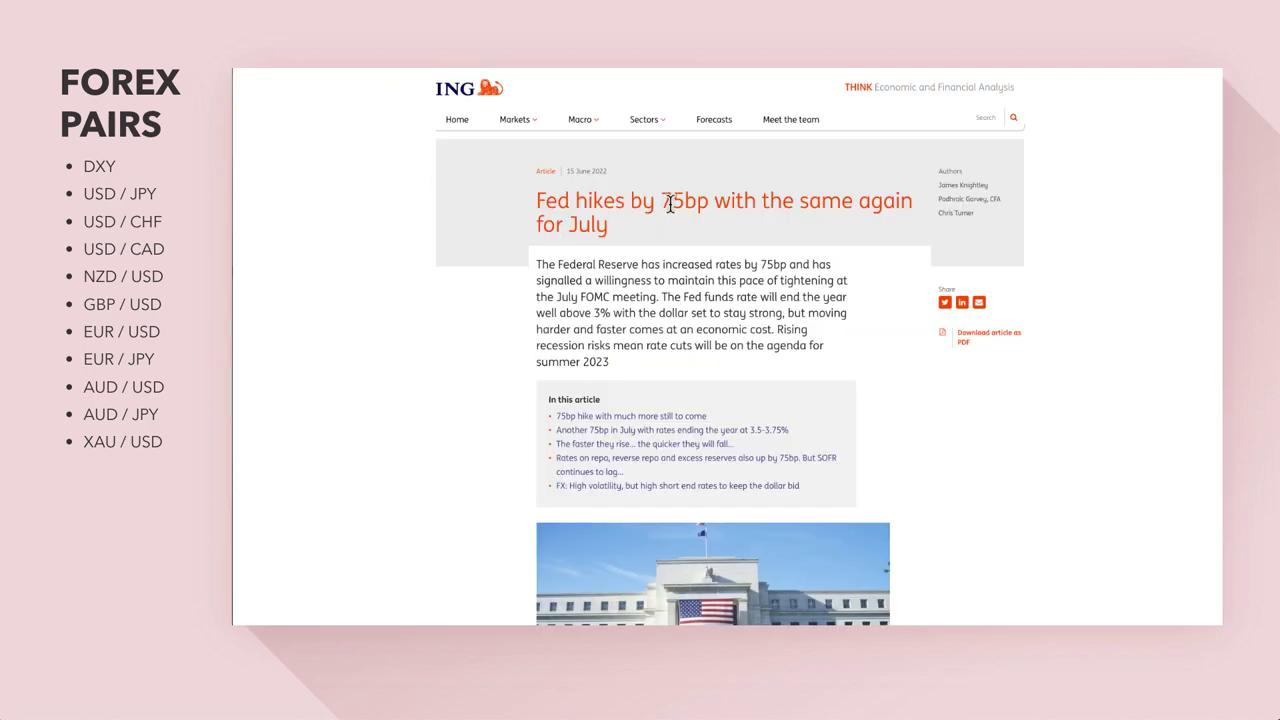
In the ING article on the Fed hike, highlight "75bp" in the headline and the opening summary paragraph
left_click_drag(660, 202, 718, 204)
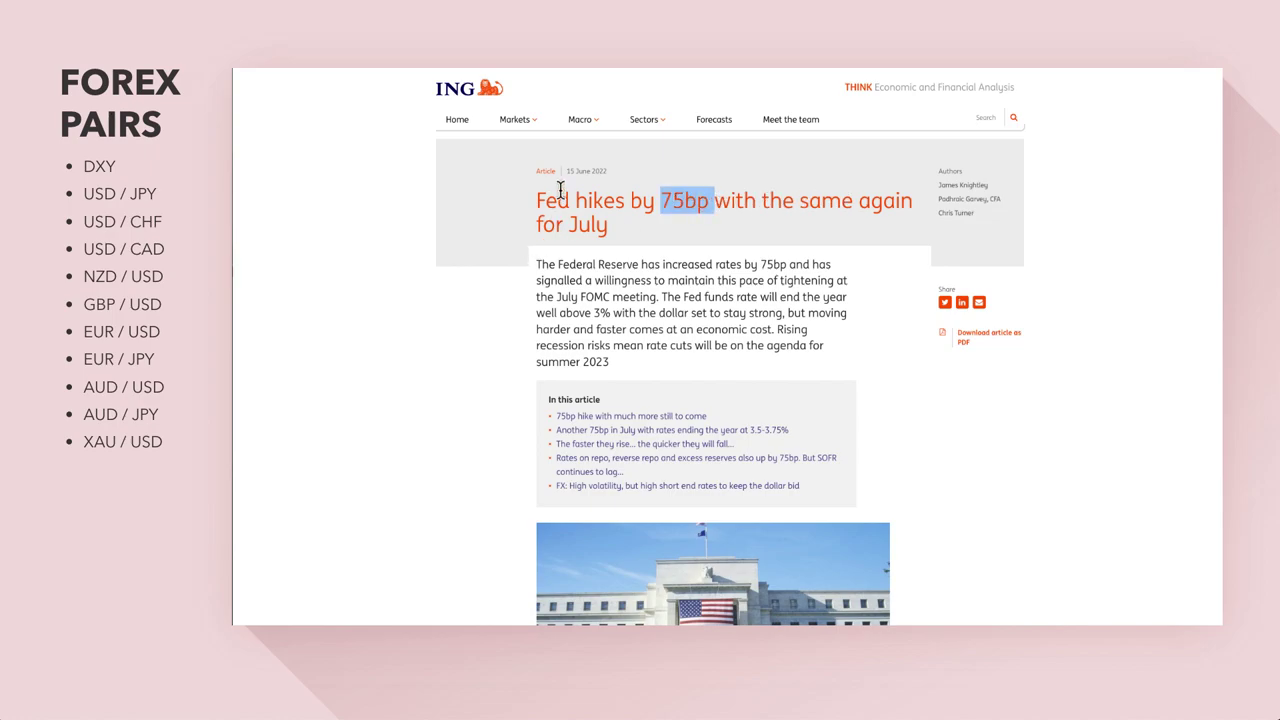
left_click_drag(536, 264, 668, 380)
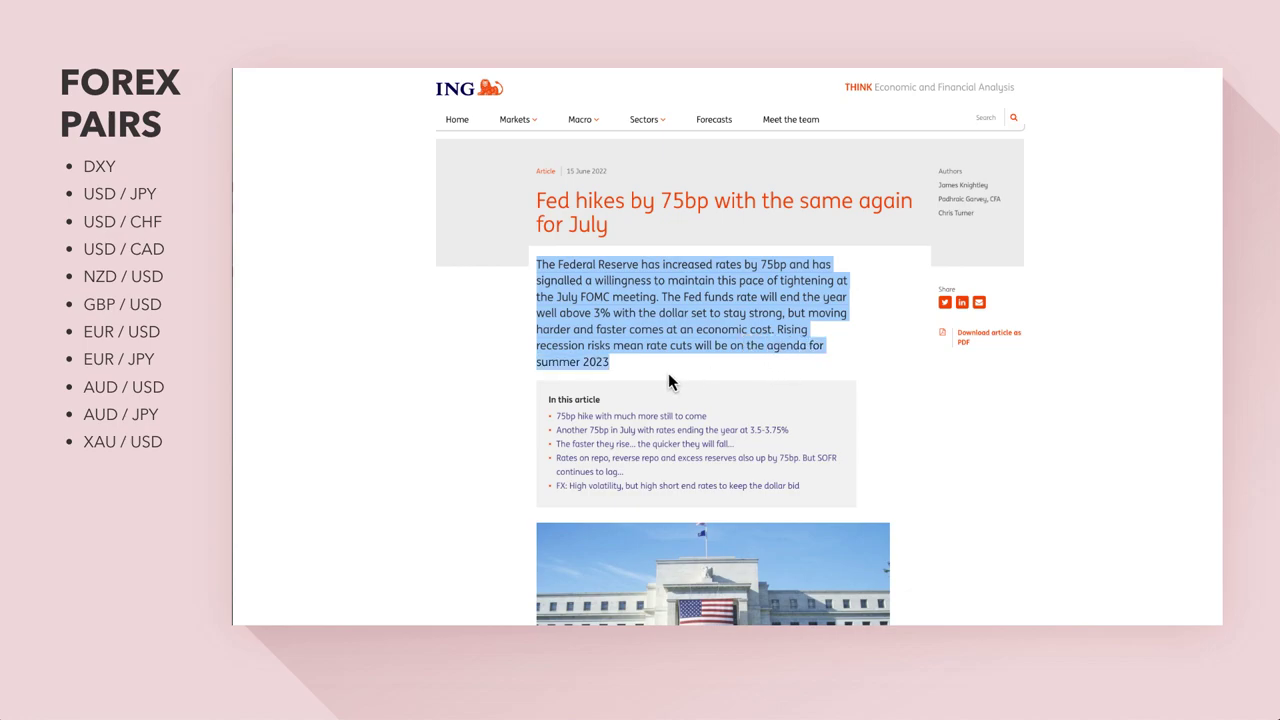
left_click(499, 329)
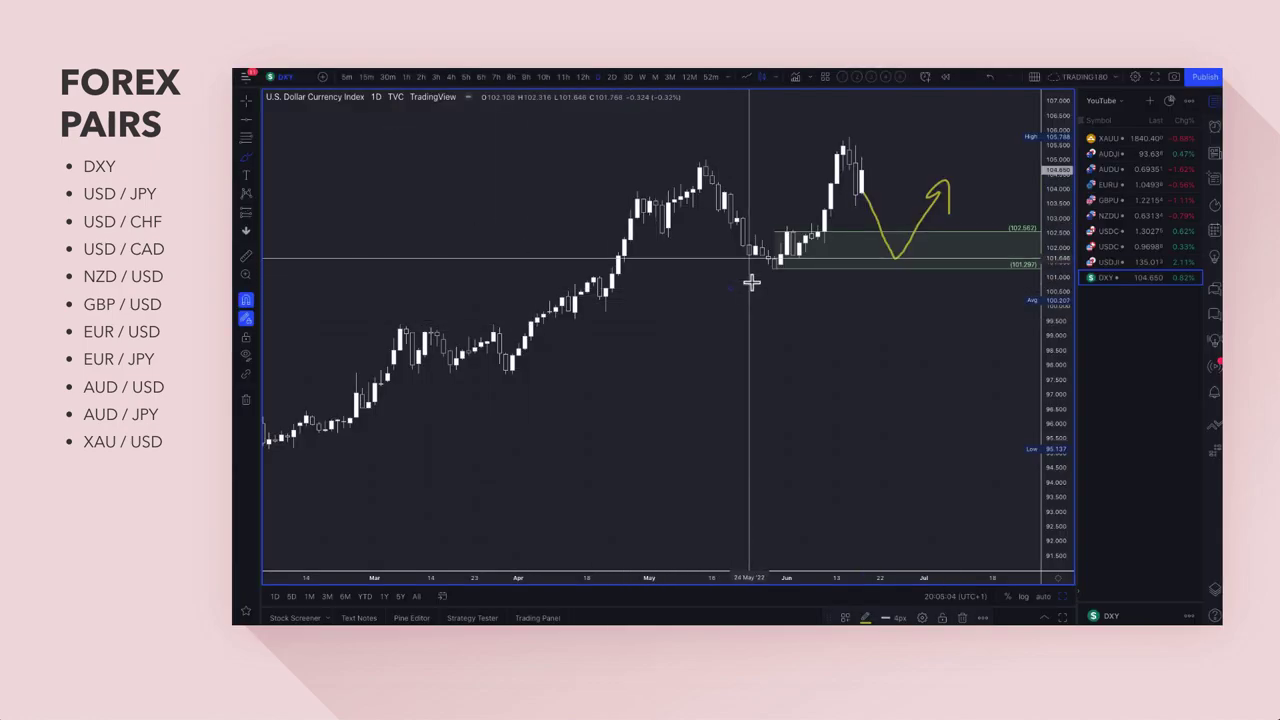
scroll(751, 283, "up", 5)
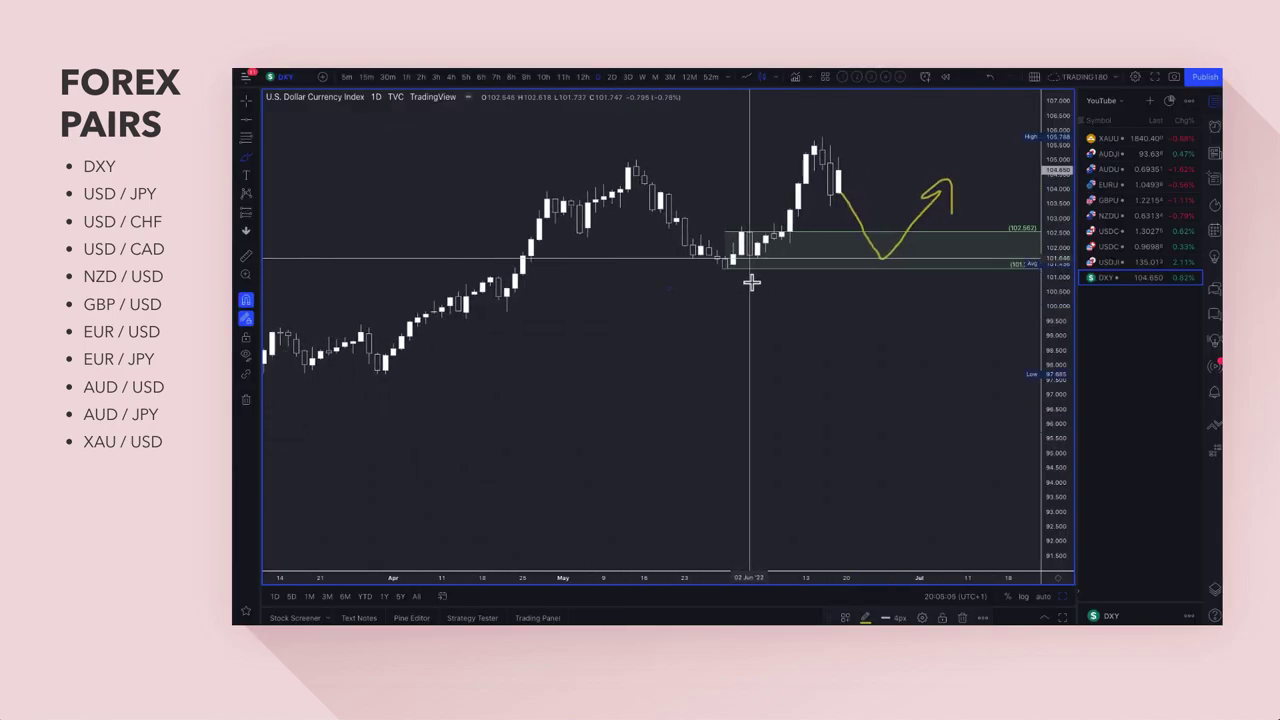
left_click(248, 163)
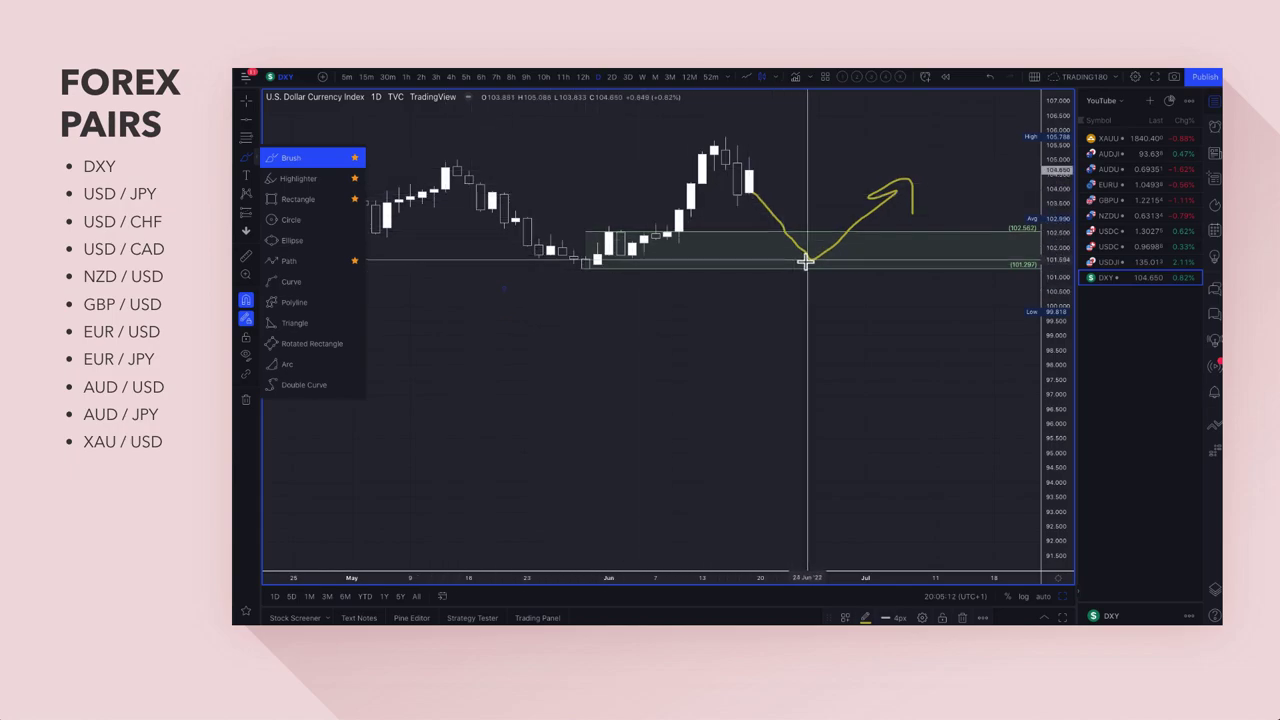
scroll(774, 264, "down", 4)
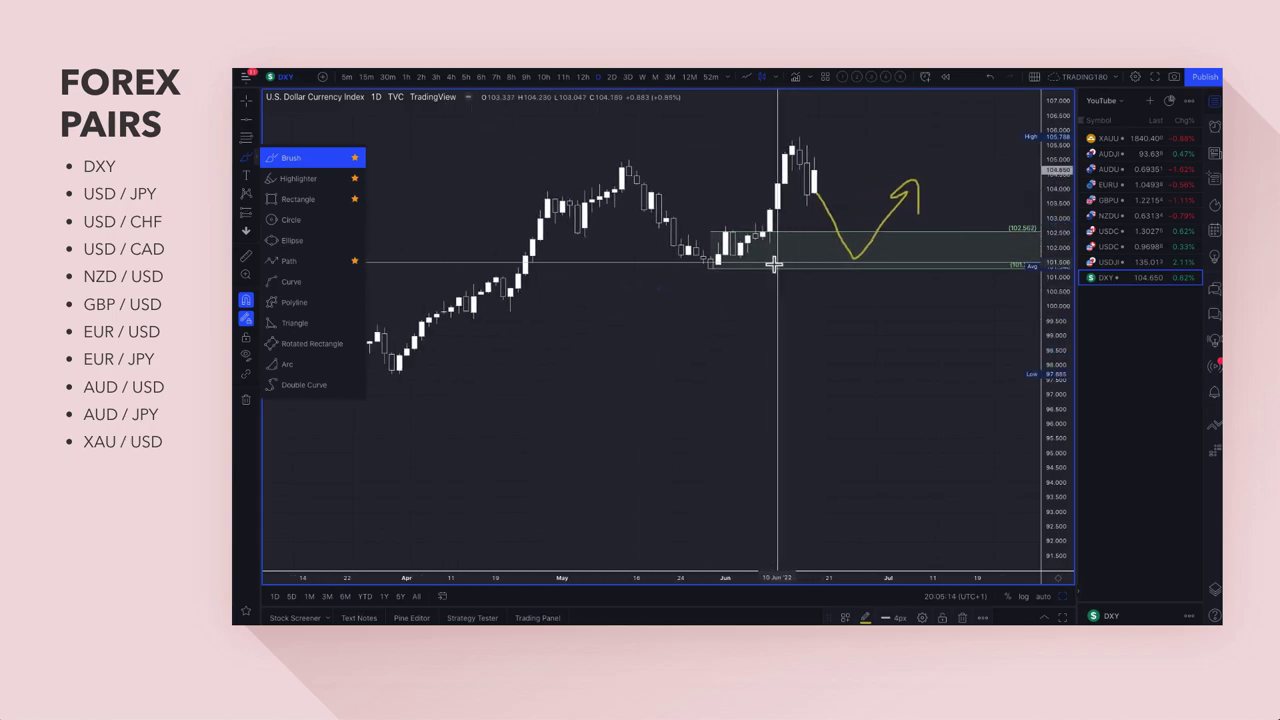
left_click(402, 177)
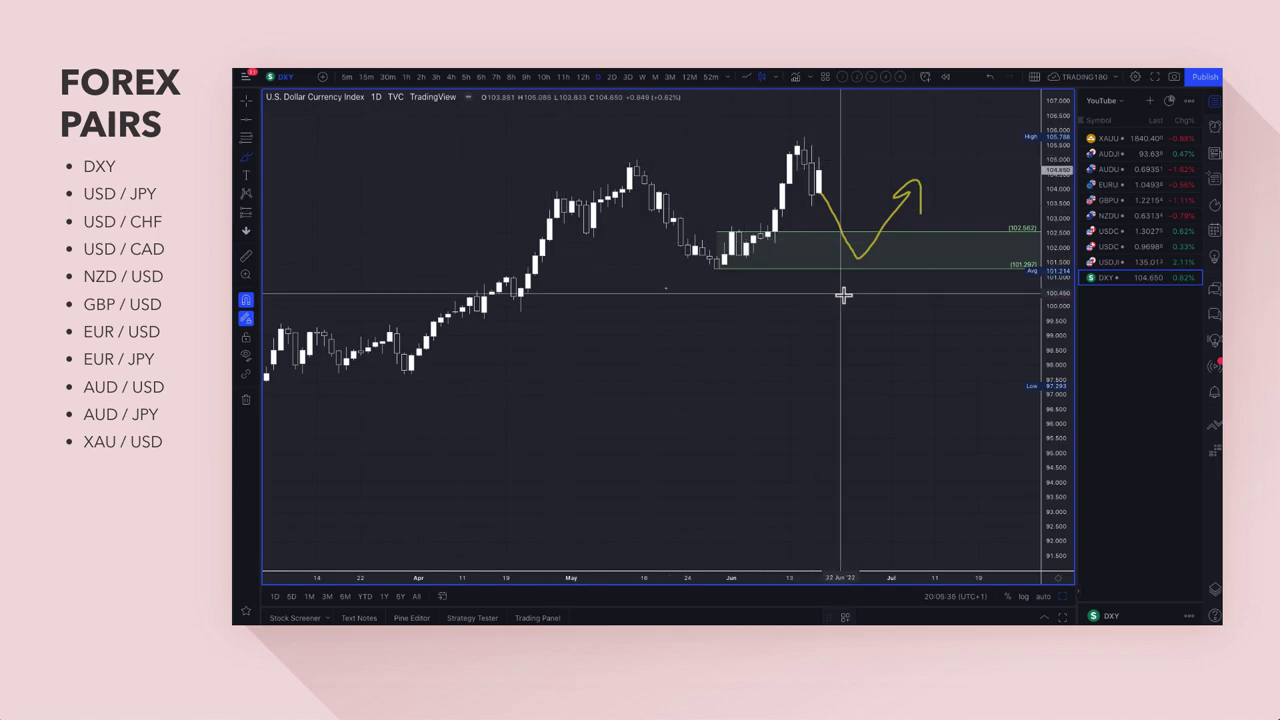
Mark a supply zone at the mid-June DXY high between 105.788 and 105.190, using the 1. SUPPLY template
left_click(243, 140)
left_click(802, 136)
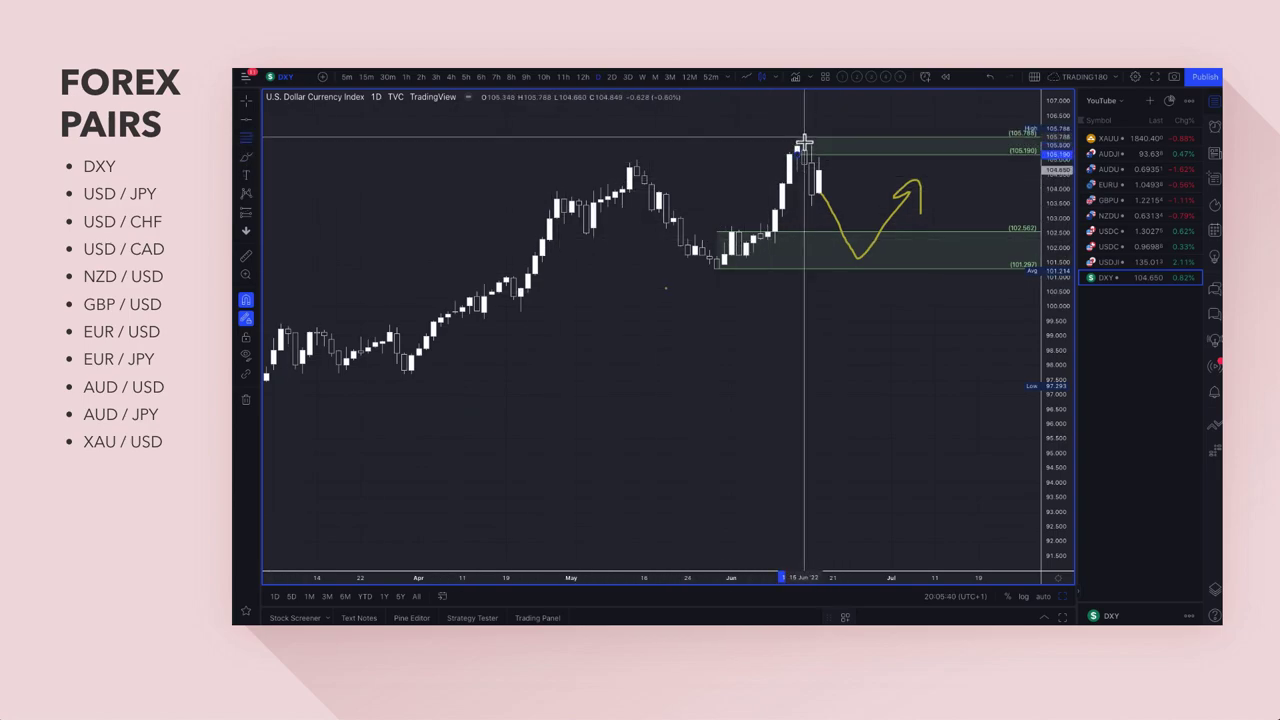
left_click(846, 618)
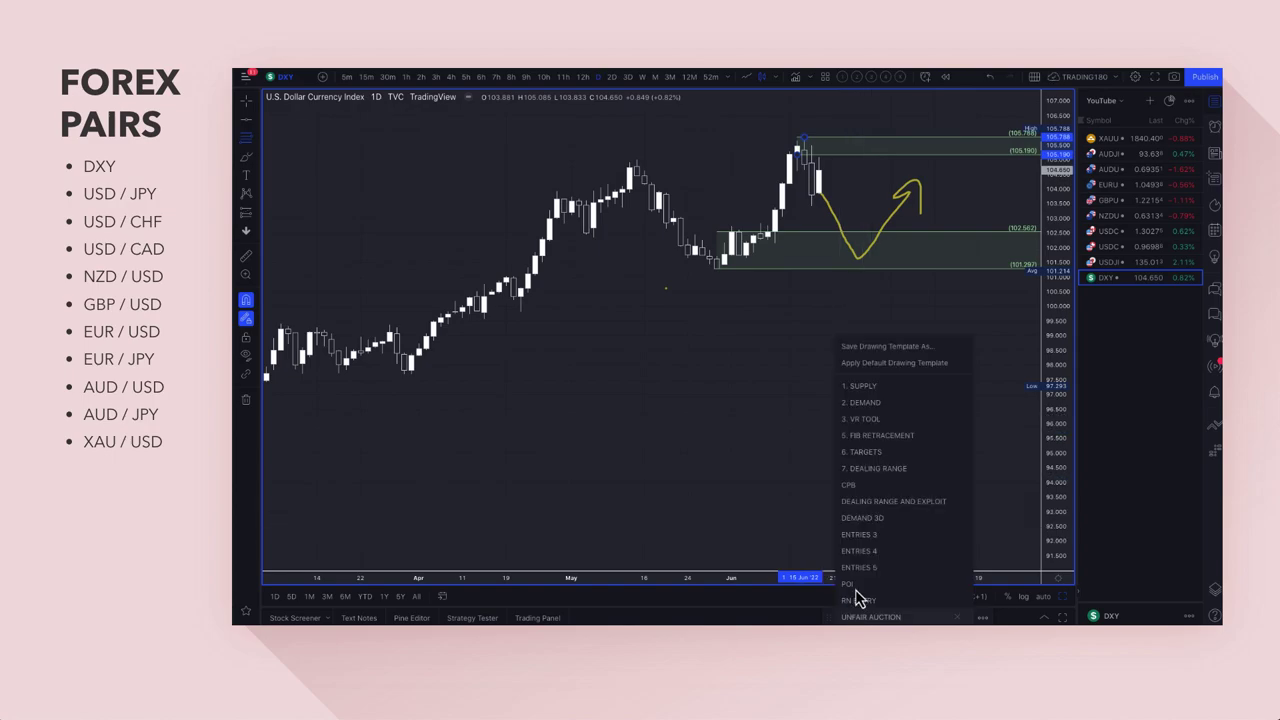
left_click(881, 388)
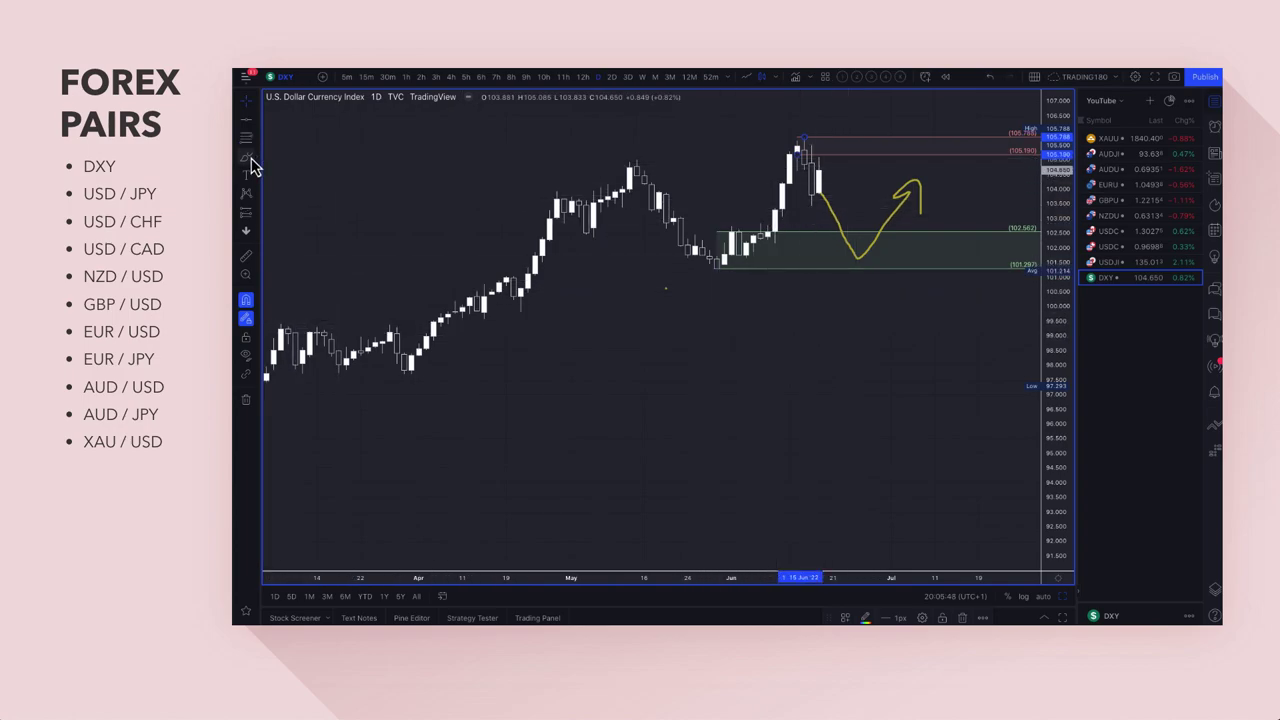
left_click(788, 140)
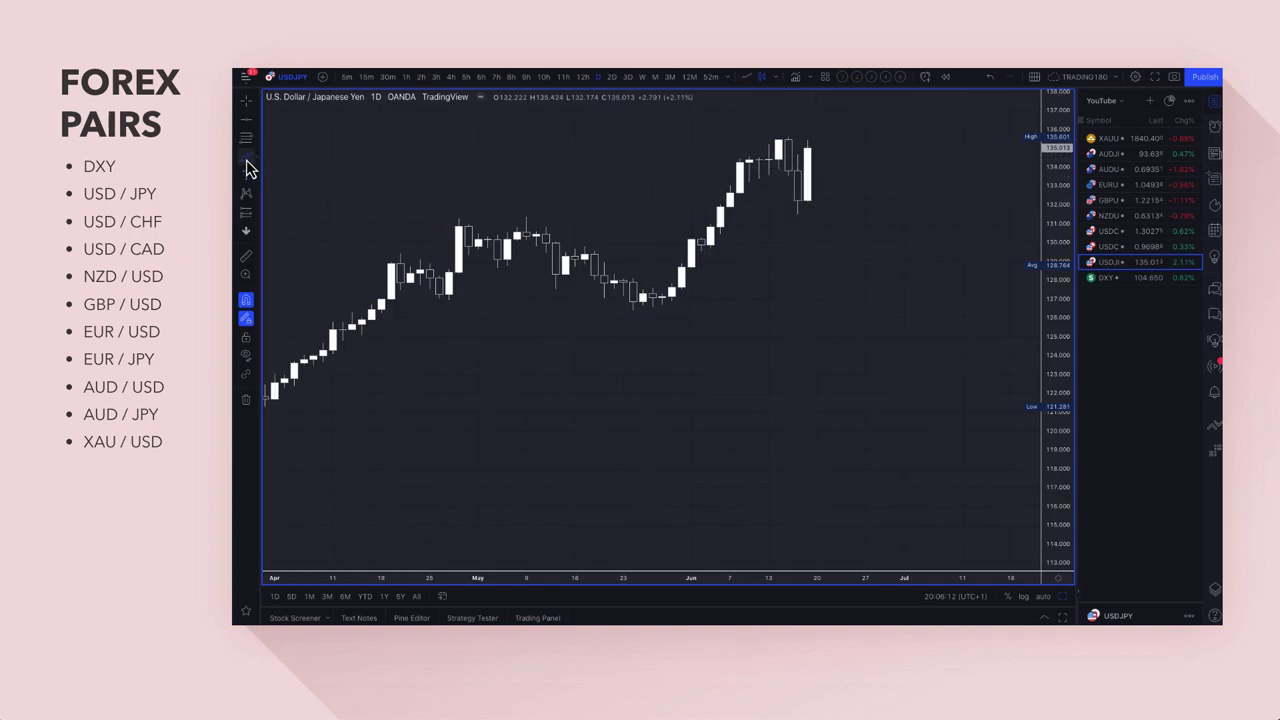
Switch the USD/JPY chart to the 30-minute timeframe and fit its price scale automatically
left_click(390, 79)
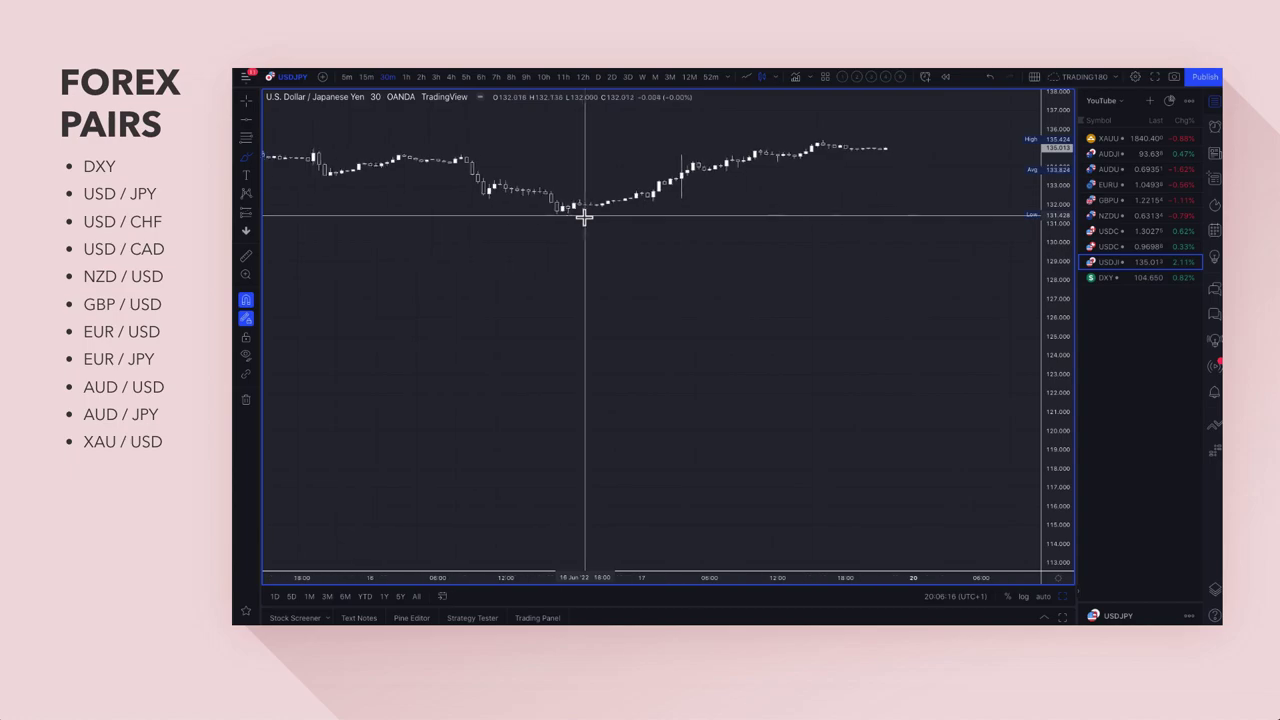
left_click(1043, 596)
scroll(654, 345, "down", 2)
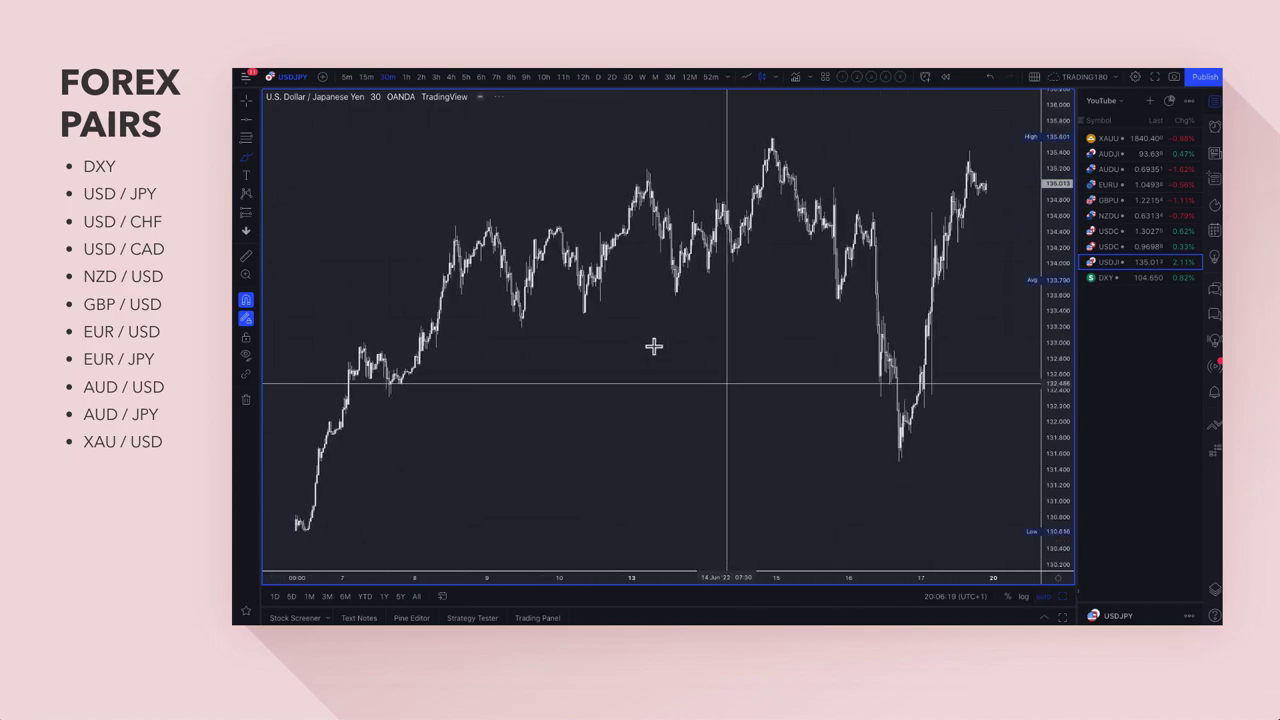
Brush a letter B, an arrow and a circled letter S in the empty area above the early-June USD/JPY prices
left_click(245, 160)
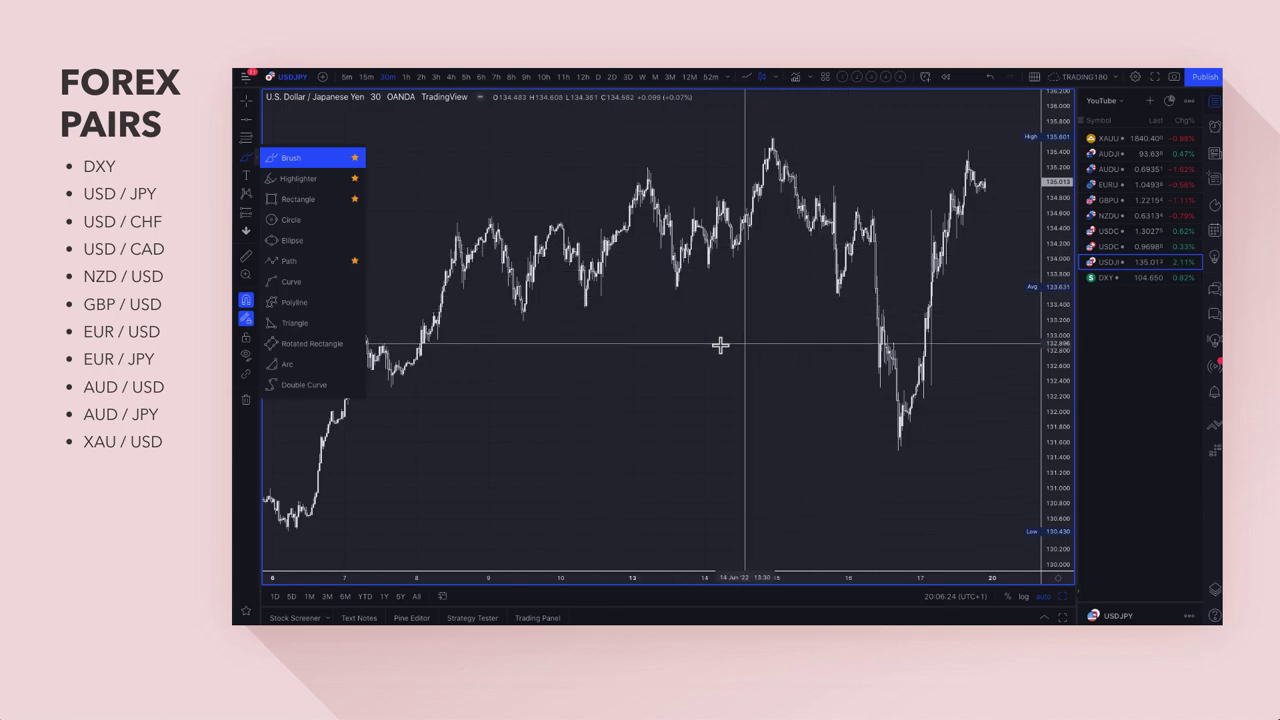
scroll(620, 274, "down", 2)
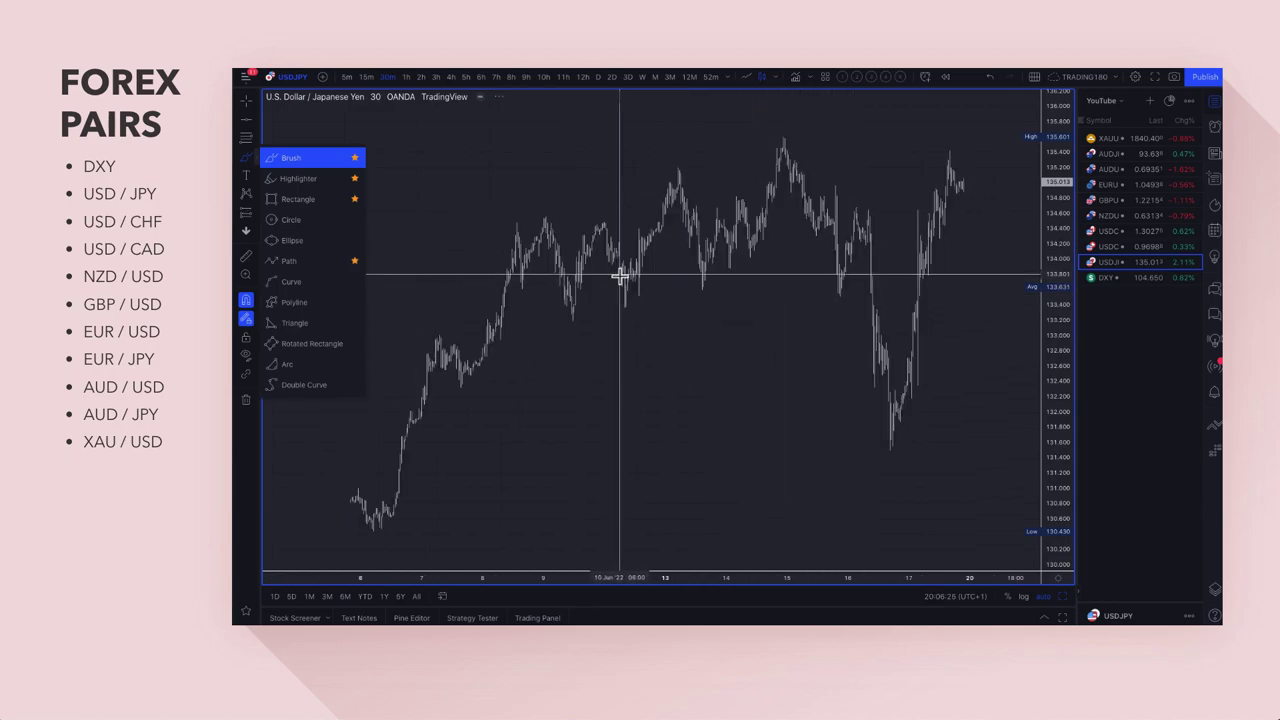
scroll(660, 262, "up", 1)
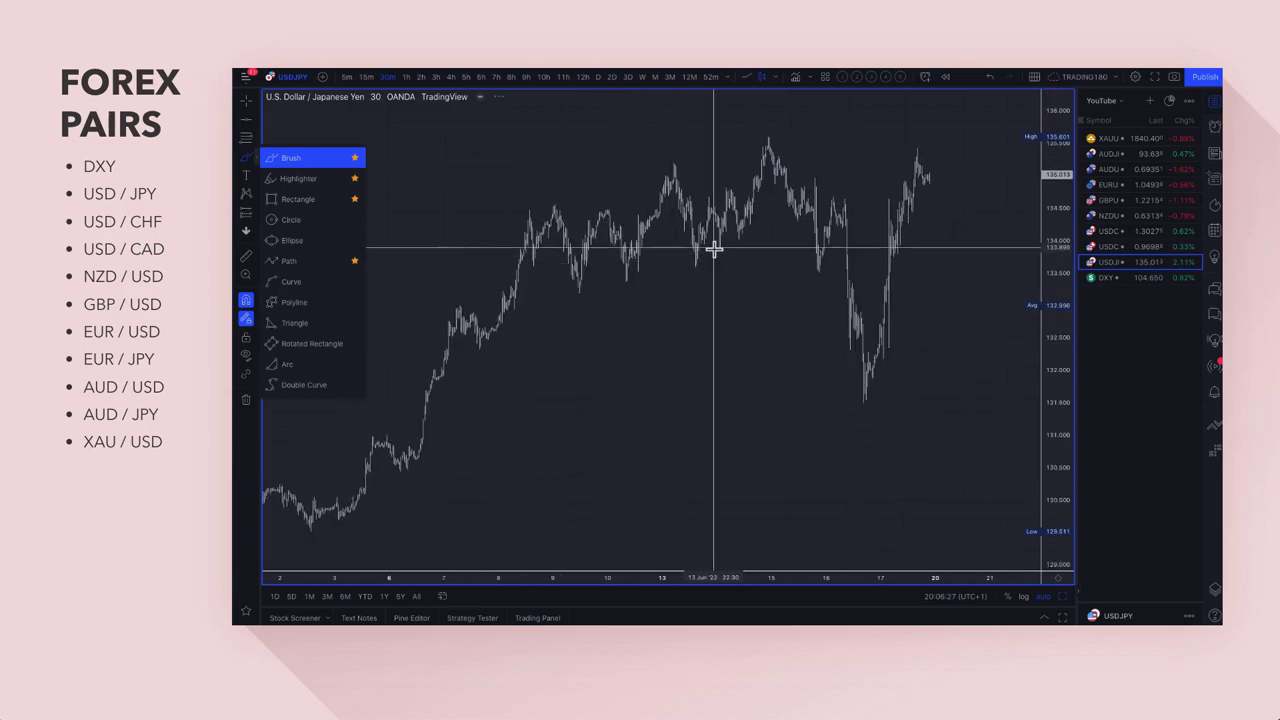
left_click(768, 292)
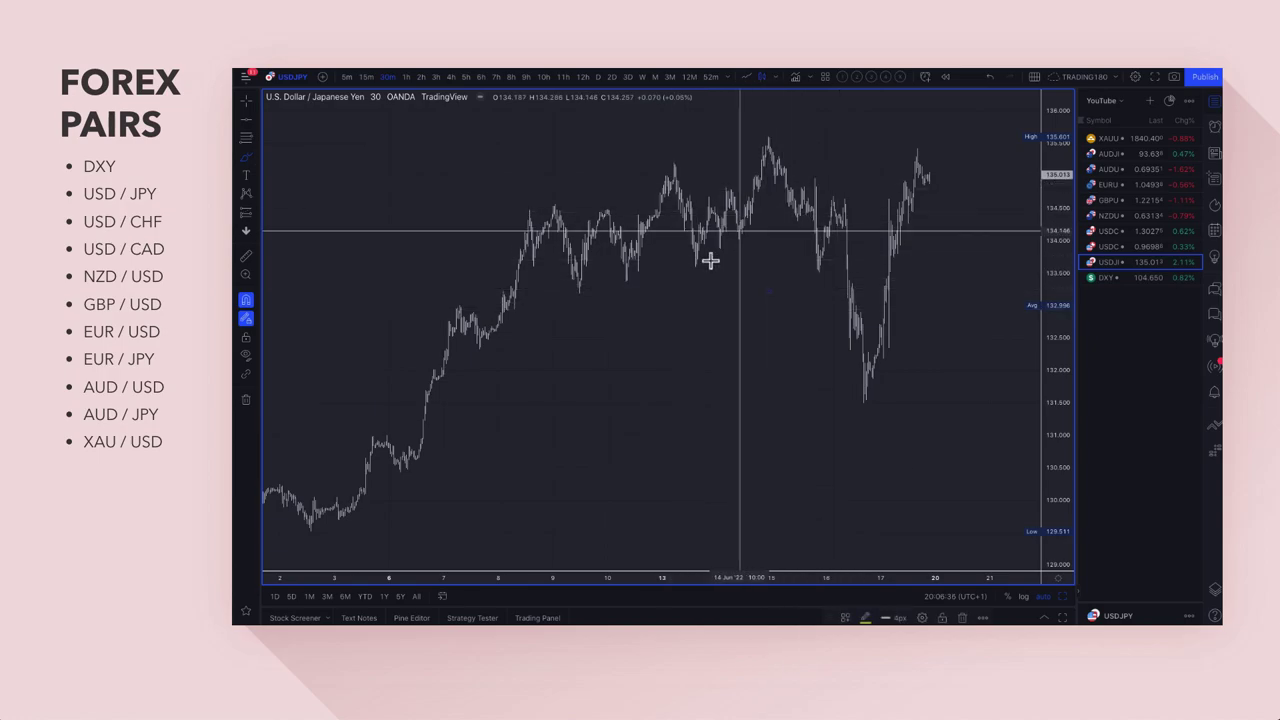
scroll(811, 297, "up", 2)
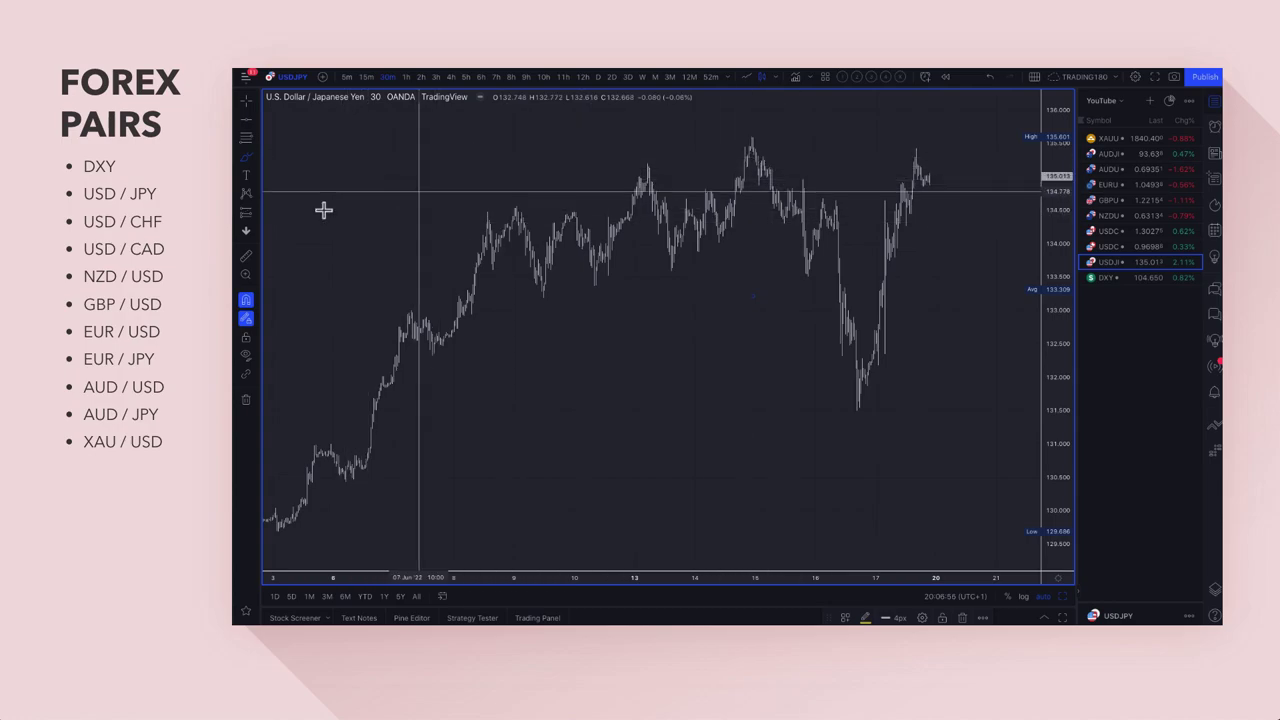
mouse_move(314, 171)
left_mouse_down()
mouse_move(340, 186)
mouse_move(316, 222)
left_mouse_up()
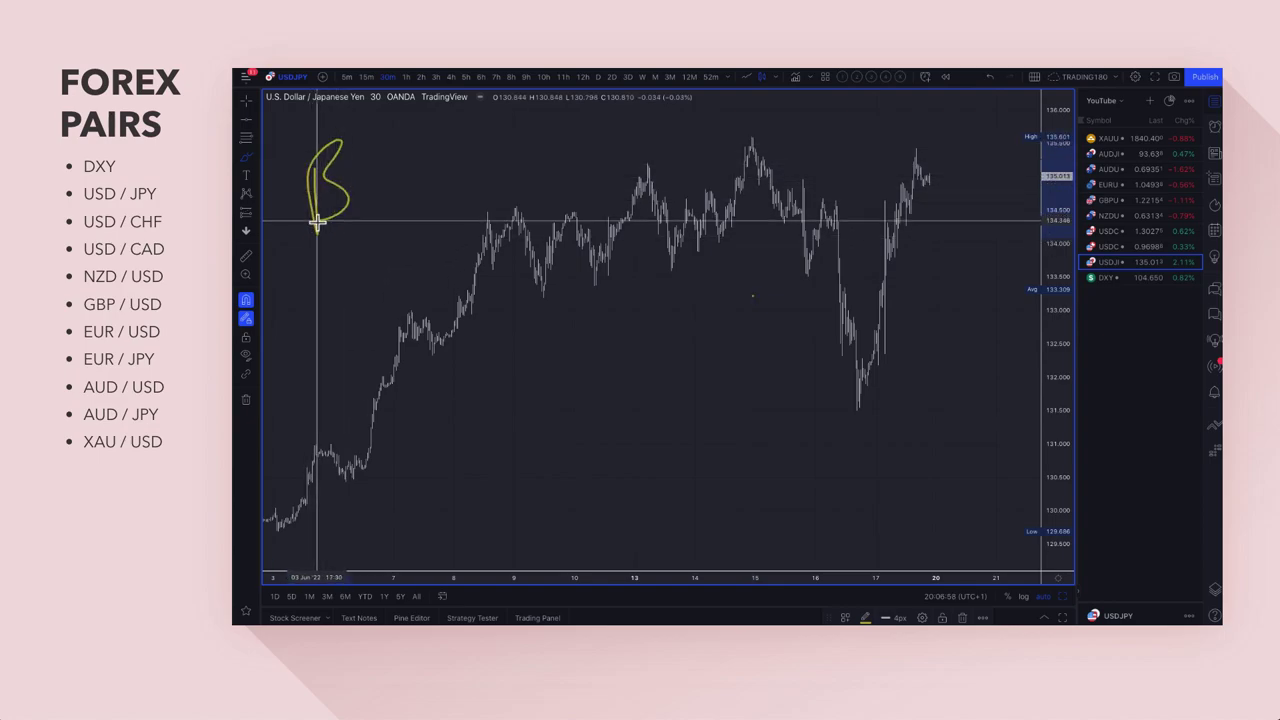
mouse_move(446, 137)
left_mouse_down()
mouse_move(466, 189)
mouse_move(432, 192)
left_mouse_up()
mouse_move(402, 152)
left_mouse_down()
mouse_move(477, 154)
mouse_move(410, 140)
left_mouse_up()
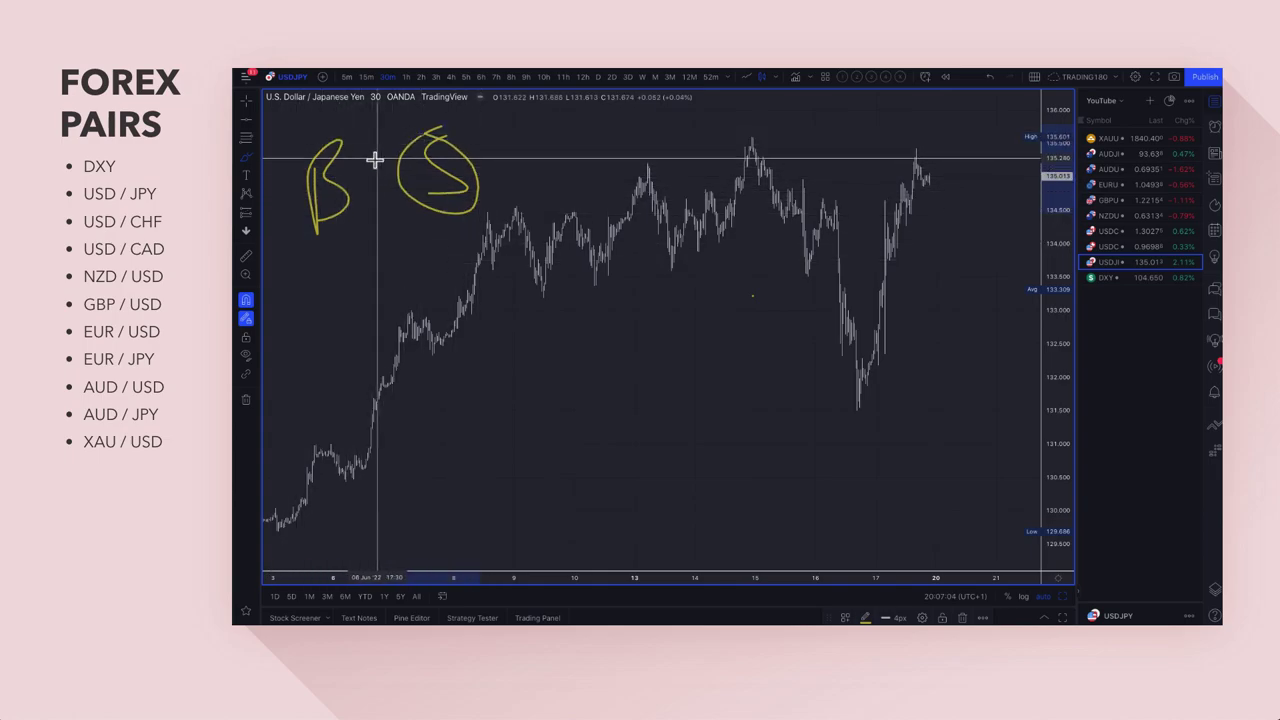
left_click_drag(354, 186, 390, 187)
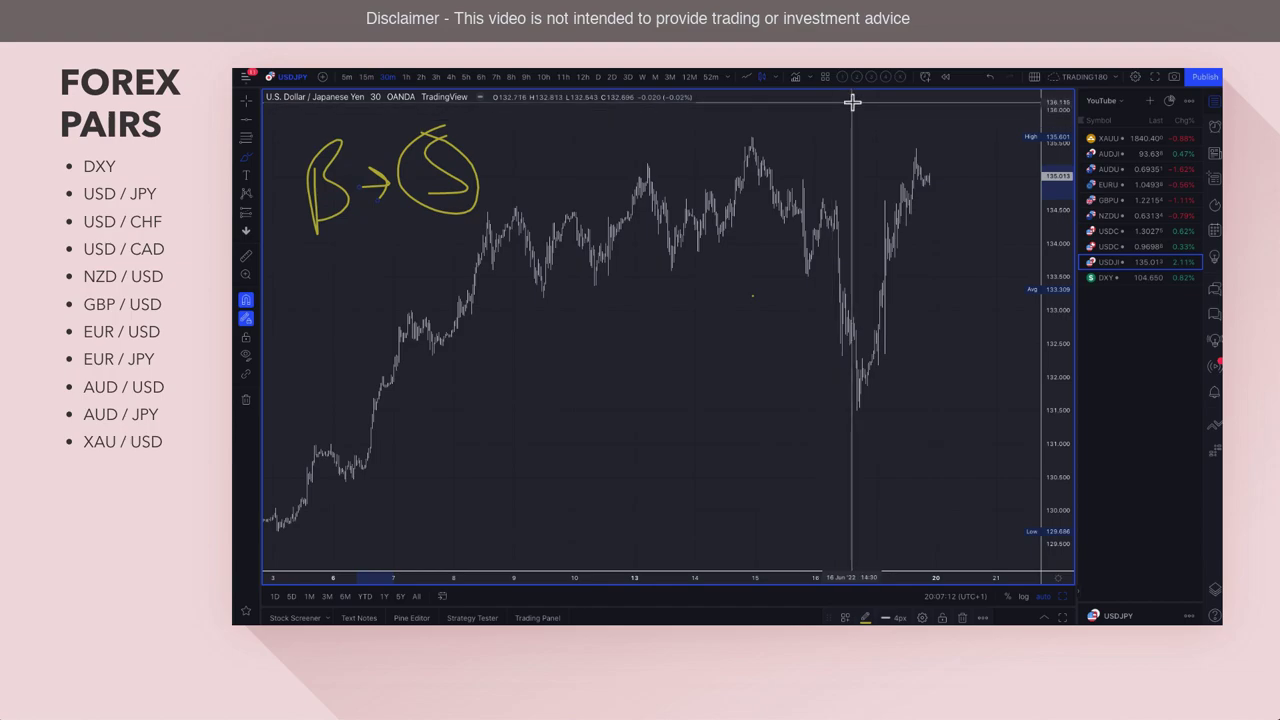
Brush circled letters S above and below the level before the mid-June USD/JPY drop, plus an arrow pointing at the earlier circled S
left_click_drag(847, 103, 823, 142)
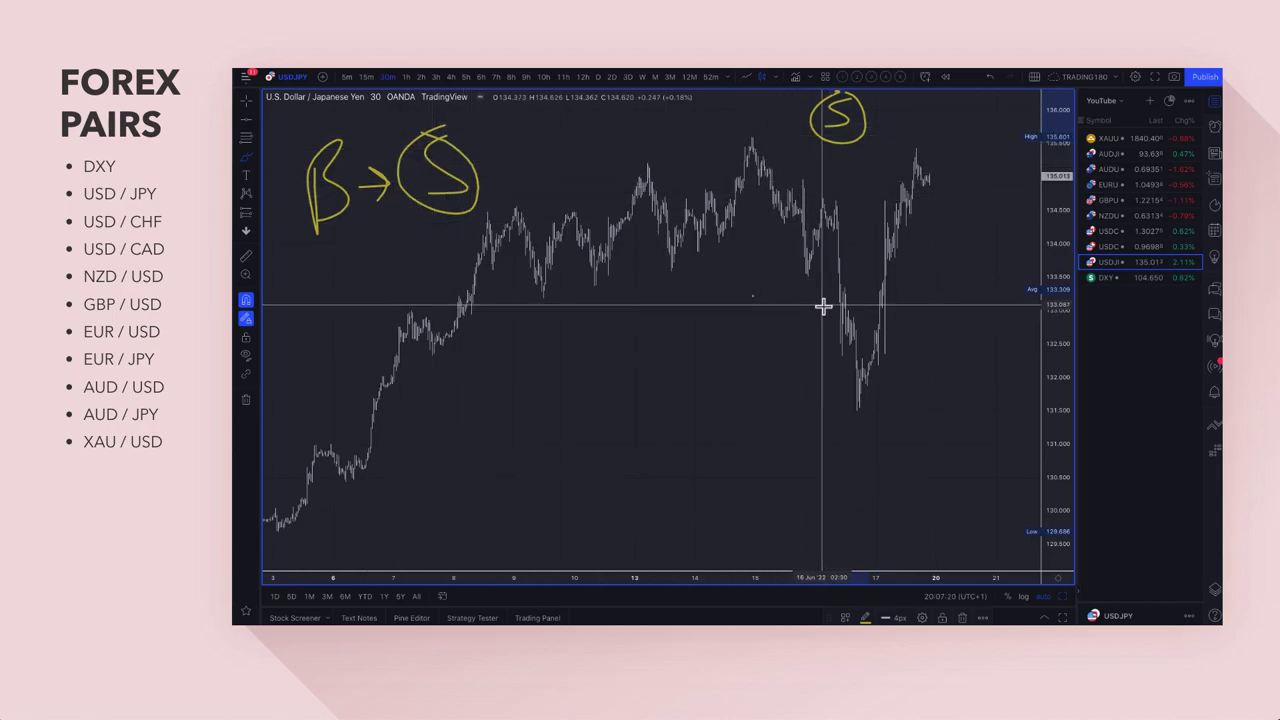
mouse_move(823, 302)
left_mouse_down()
mouse_move(831, 334)
mouse_move(797, 340)
left_mouse_up()
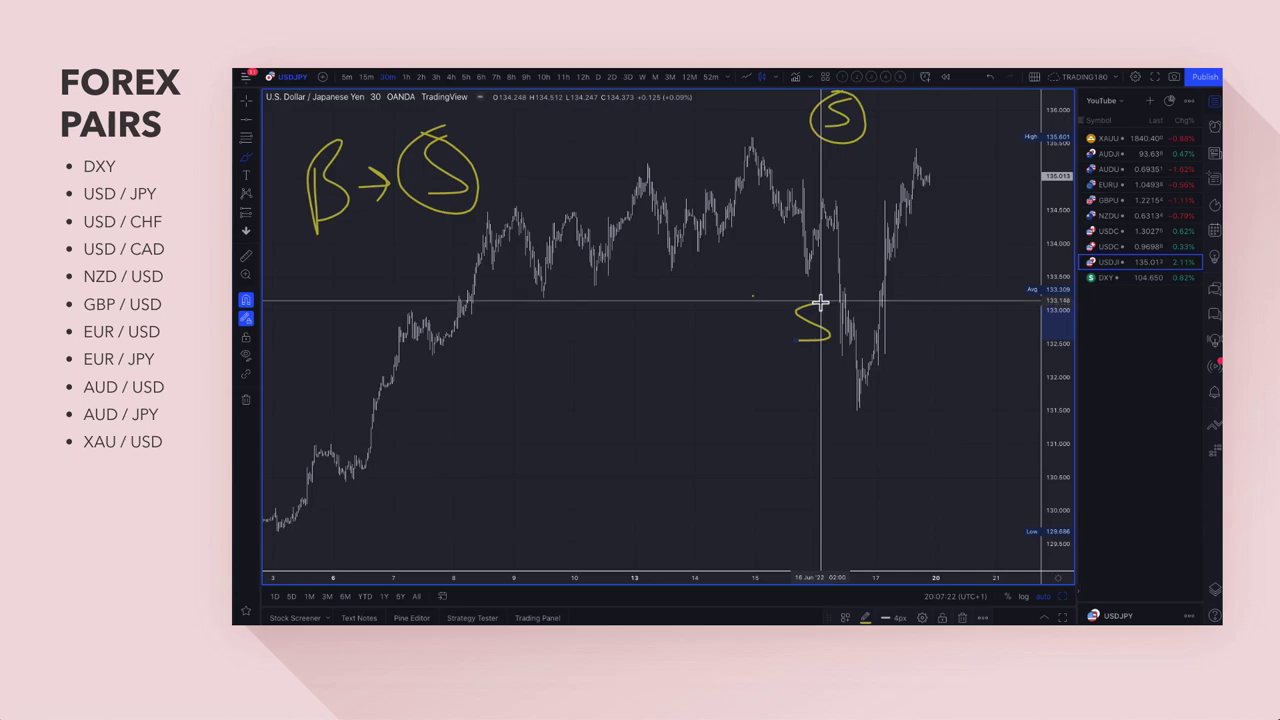
mouse_move(810, 297)
left_mouse_down()
mouse_move(809, 351)
mouse_move(797, 291)
left_mouse_up()
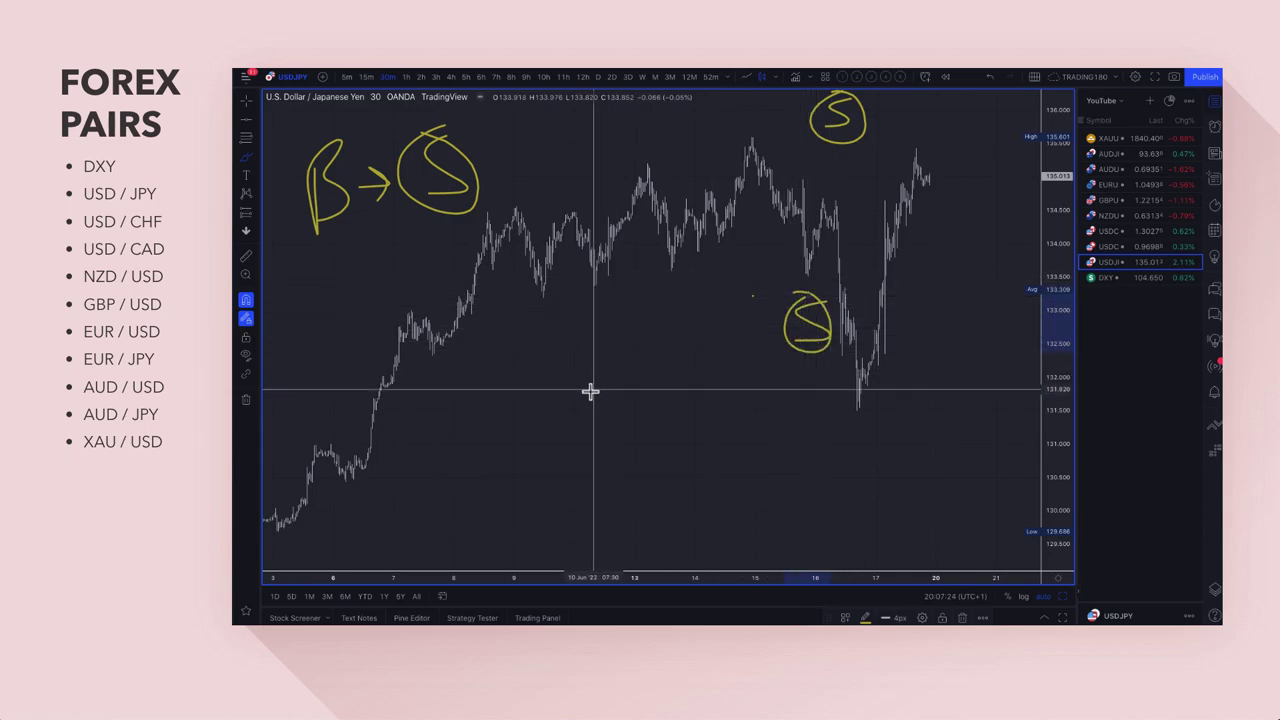
left_click_drag(537, 142, 493, 163)
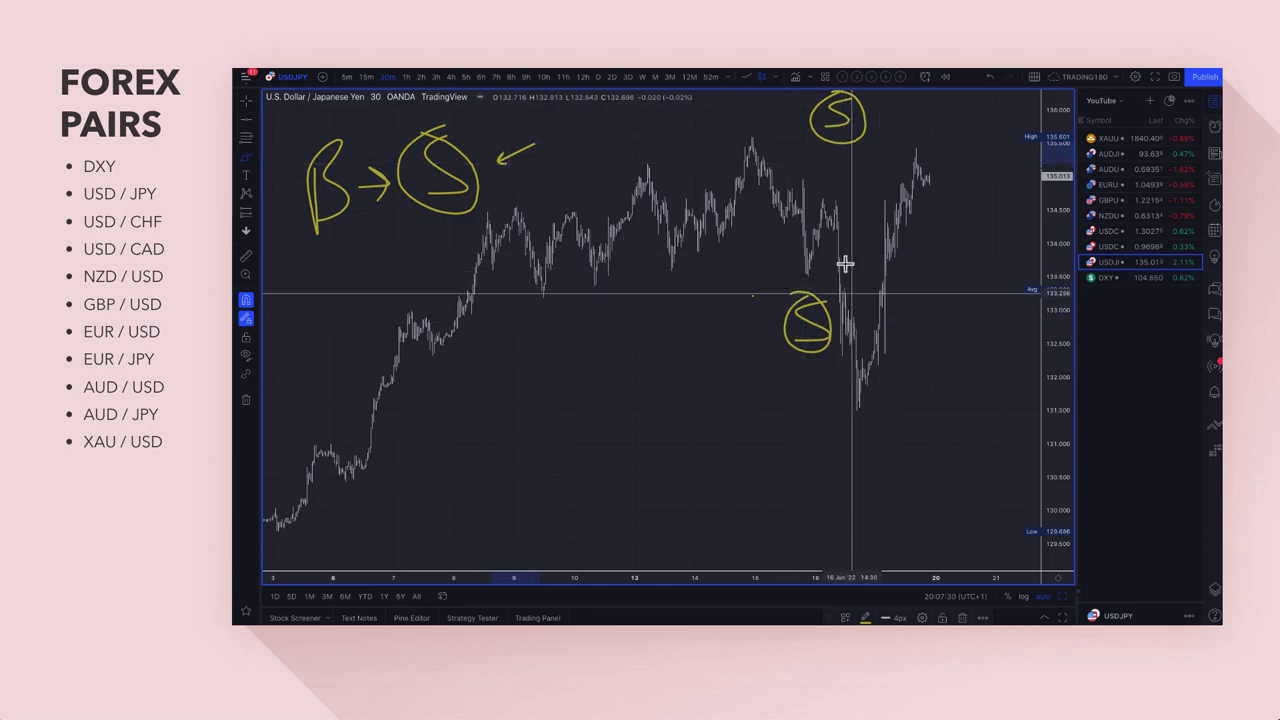
Brush over the mid-June drop and rebound, circle its start and low, and add another circled S beside the drop
left_click_drag(832, 217, 846, 322)
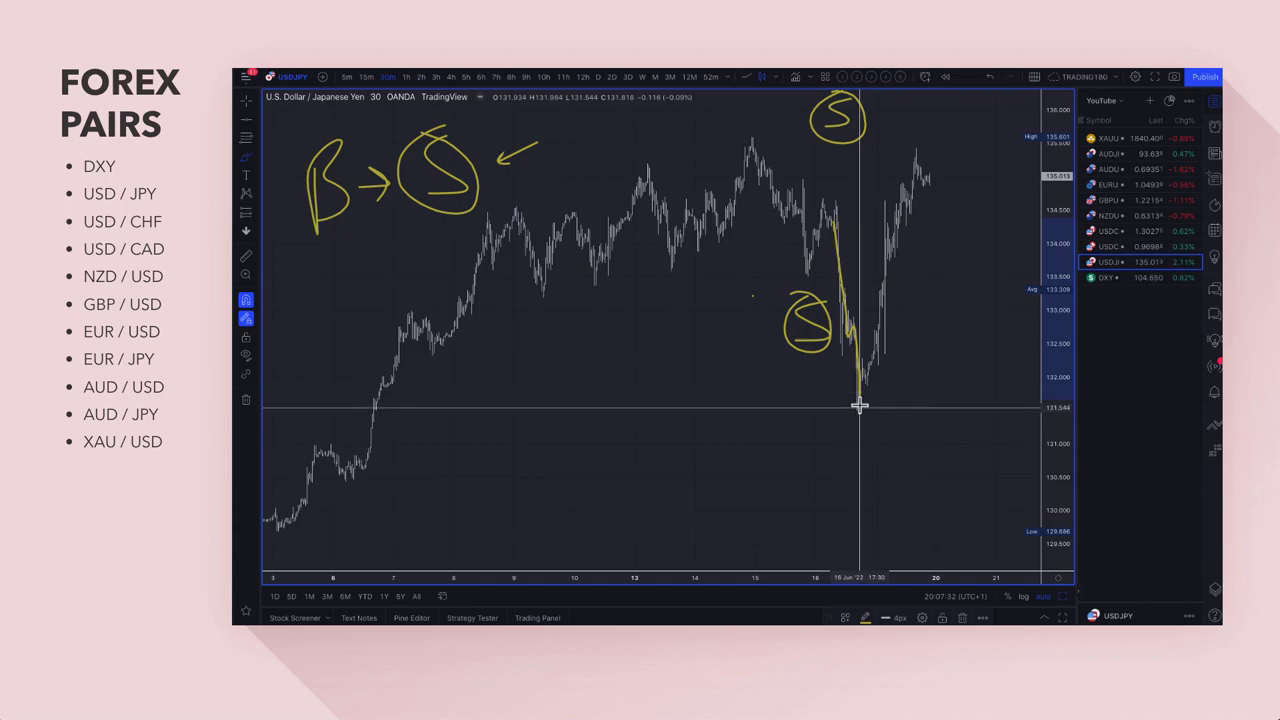
mouse_move(860, 407)
left_mouse_down()
mouse_move(916, 168)
mouse_move(928, 183)
left_mouse_up()
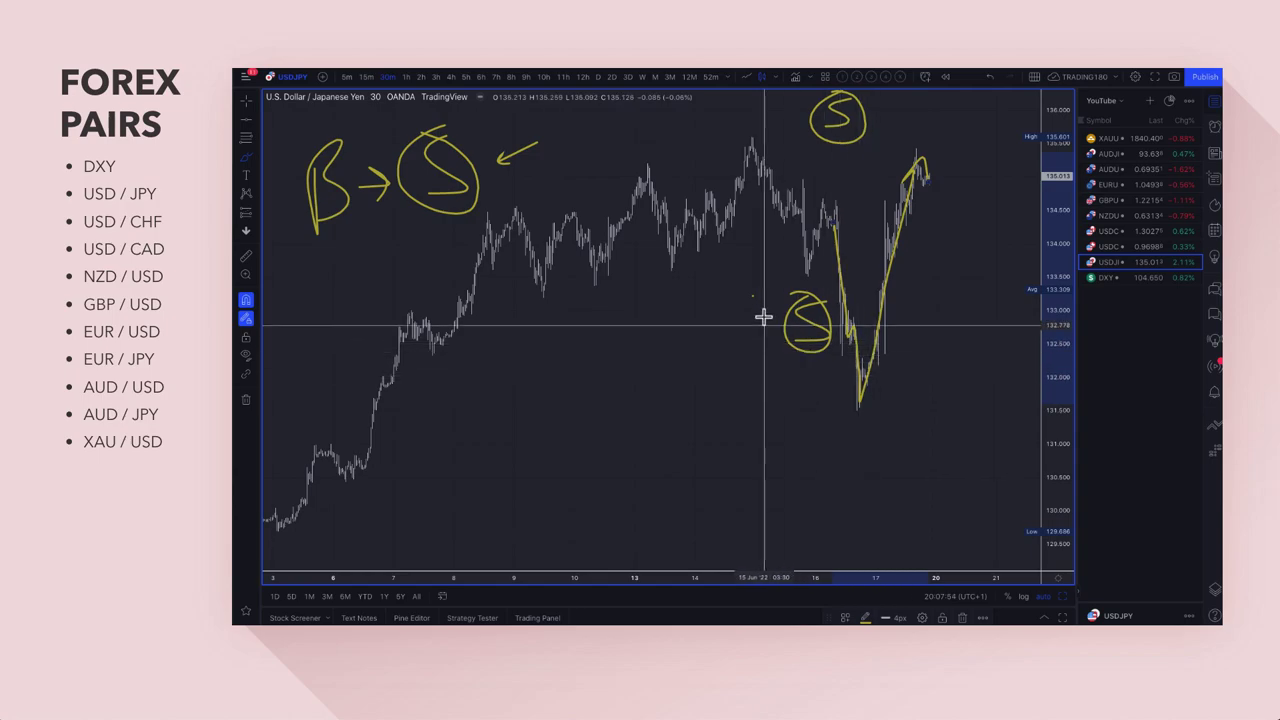
left_click_drag(768, 293, 766, 337)
mouse_move(726, 288)
left_mouse_down()
mouse_move(734, 355)
mouse_move(766, 289)
left_mouse_up()
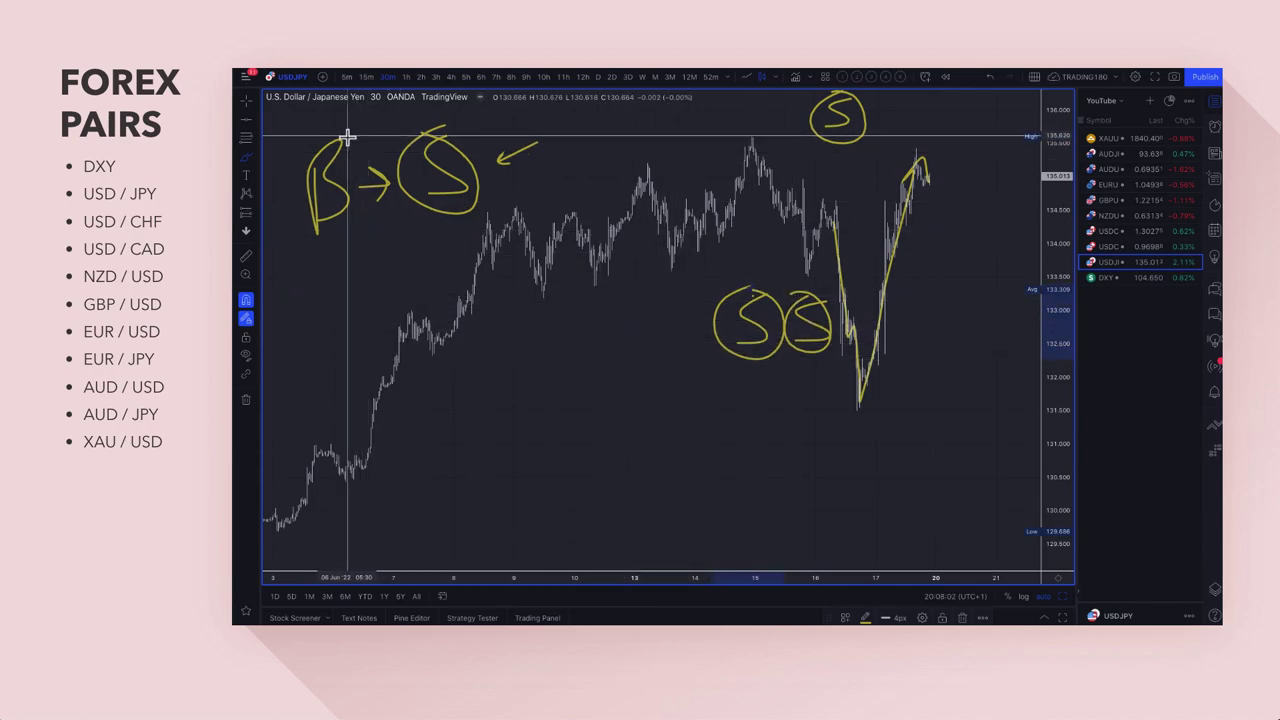
mouse_move(847, 180)
left_mouse_down()
mouse_move(821, 228)
mouse_move(840, 195)
left_mouse_up()
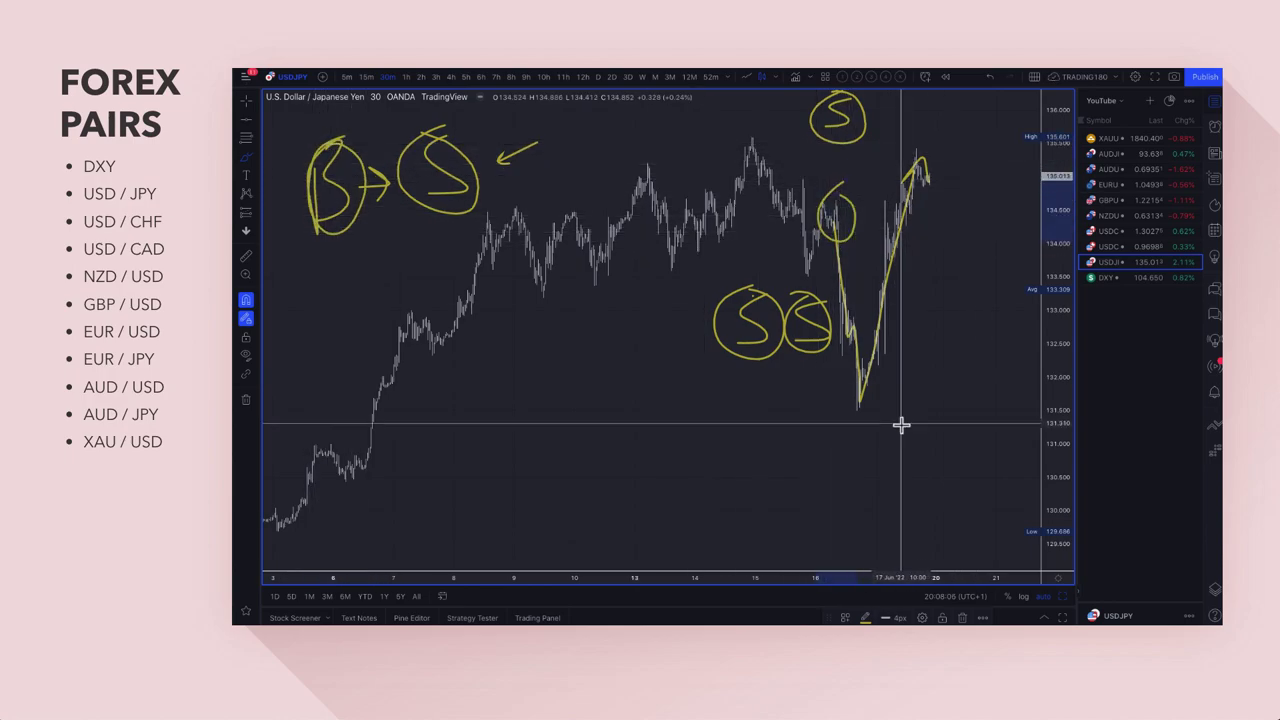
mouse_move(877, 434)
left_mouse_down()
mouse_move(849, 391)
mouse_move(922, 186)
mouse_move(994, 213)
left_mouse_up()
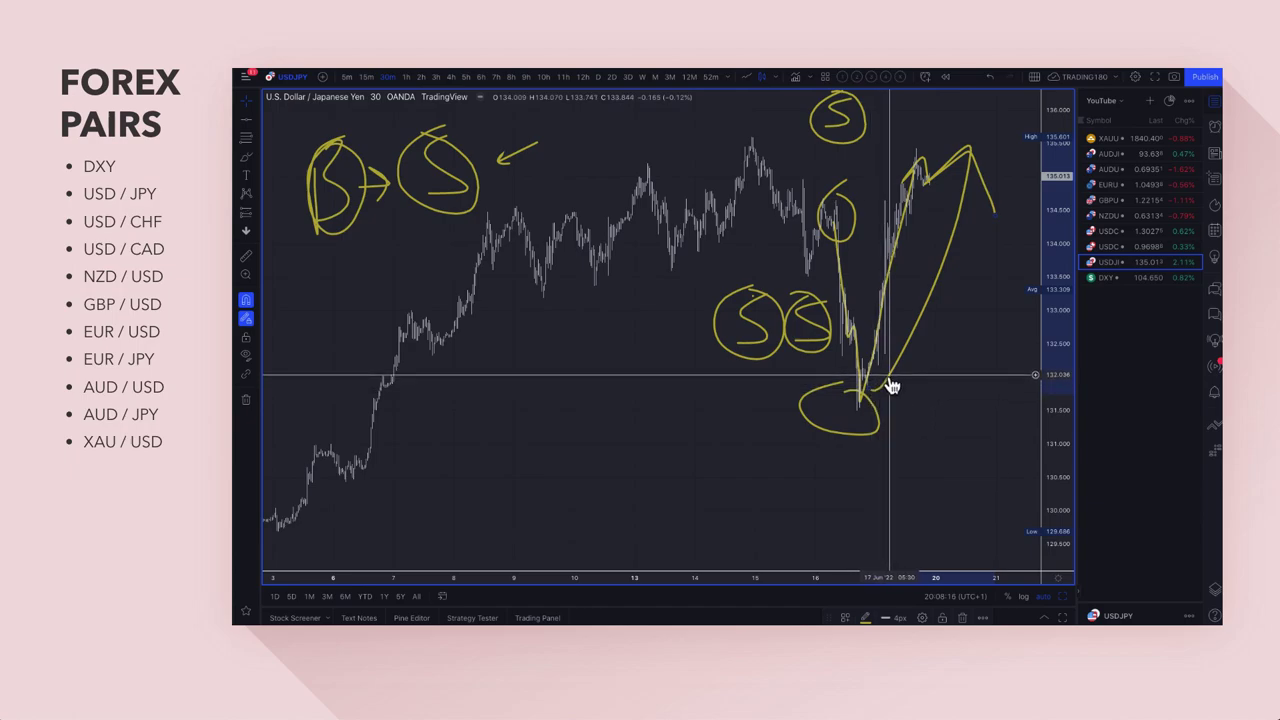
Erase the brush strokes and letters drawn around the mid-June drop, keeping the circled B and S at the early-June prices
key("ctrl+z")
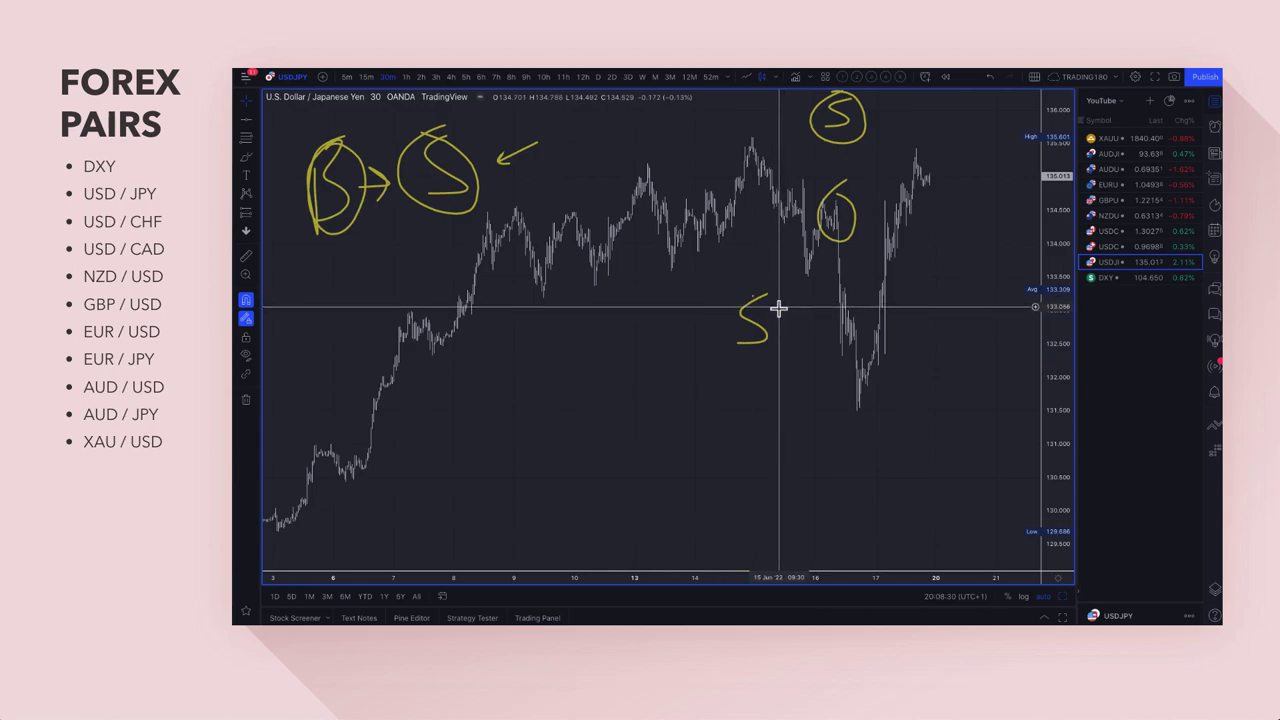
left_click(754, 296)
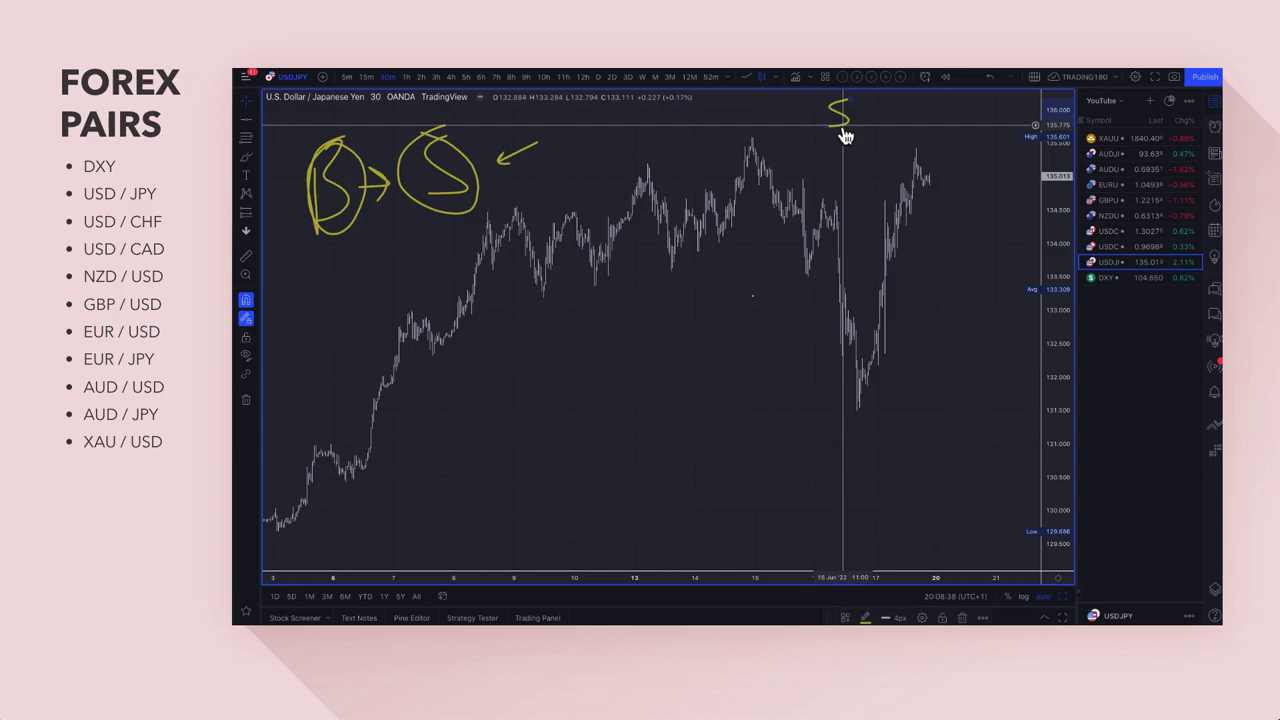
key("Delete")
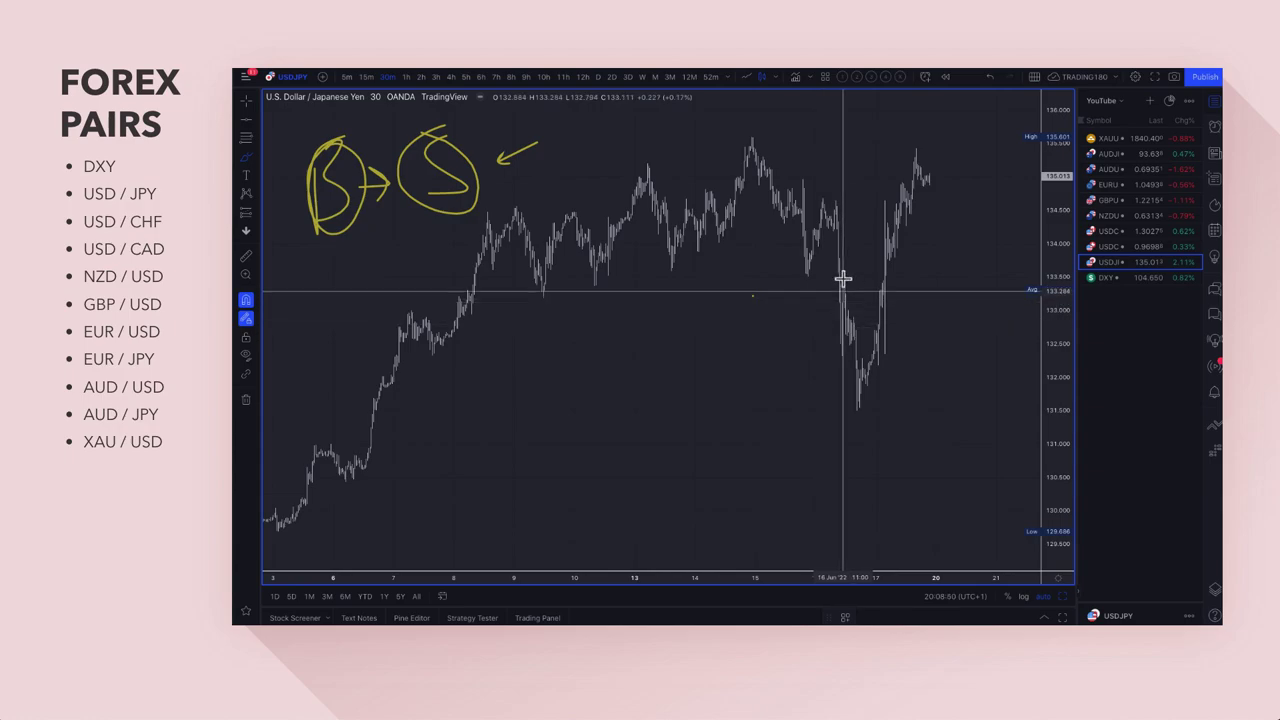
Brush the mid-June decline with short level lines and a down arrow, then circle its low and trace the rebound
scroll(828, 289, "up", 5)
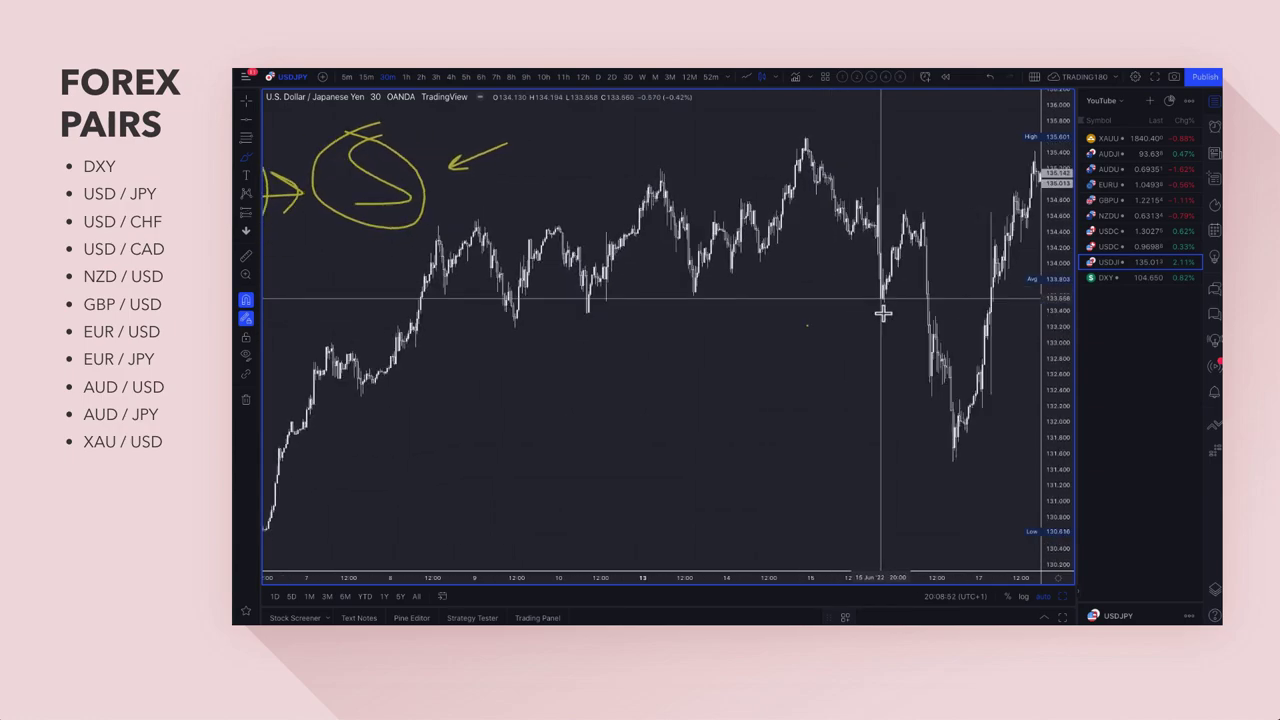
mouse_move(918, 250)
left_mouse_down()
mouse_move(932, 398)
mouse_move(995, 378)
left_mouse_up()
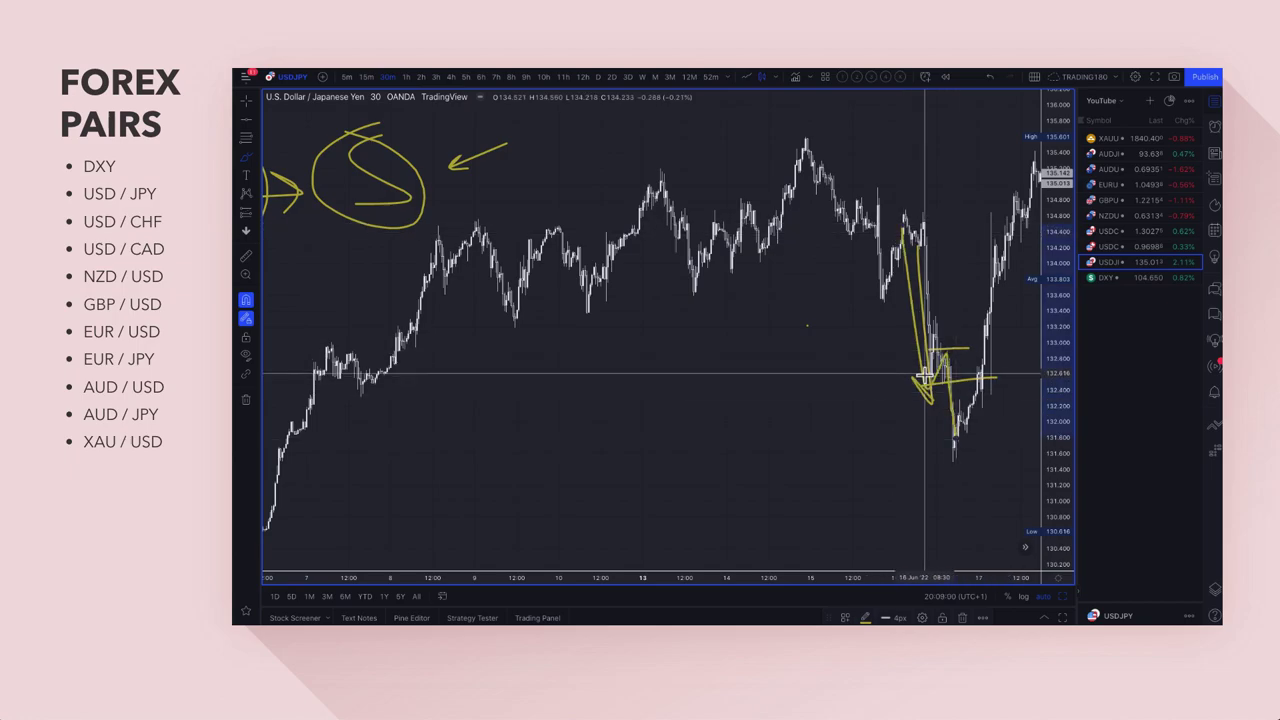
scroll(820, 397, "down", 3)
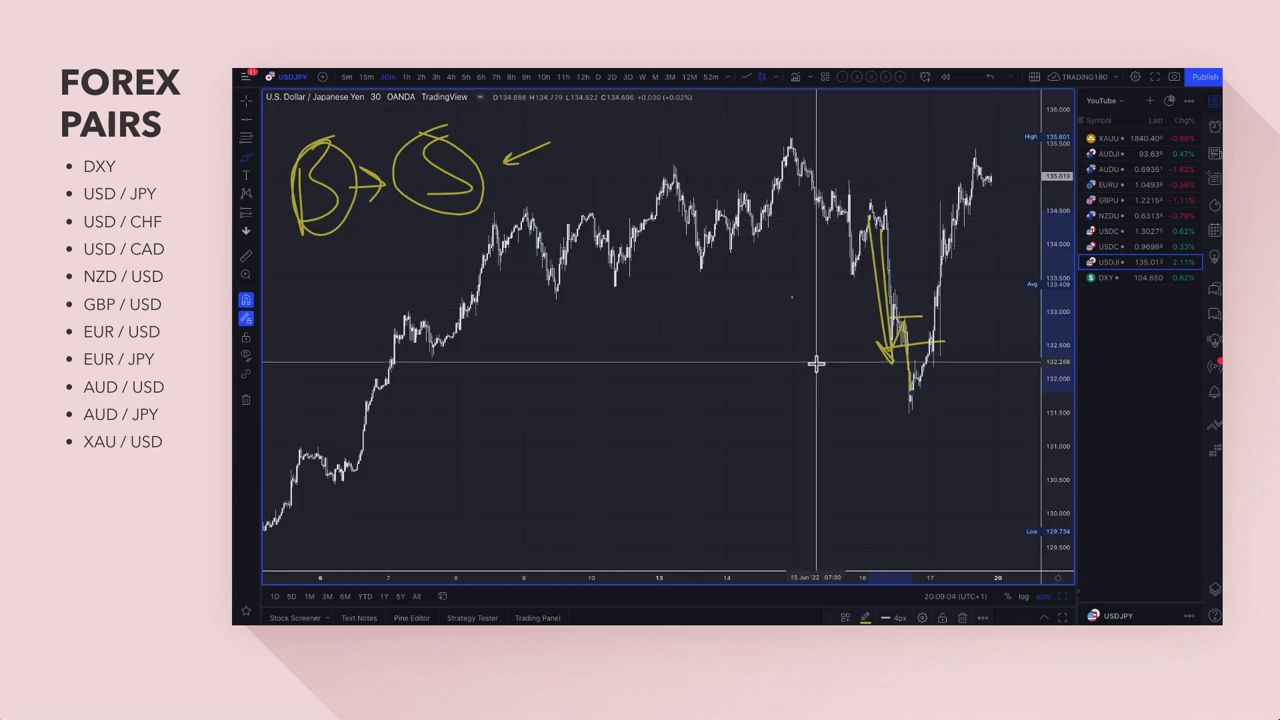
mouse_move(897, 376)
left_mouse_down()
mouse_move(920, 343)
mouse_move(930, 360)
mouse_move(957, 290)
left_mouse_up()
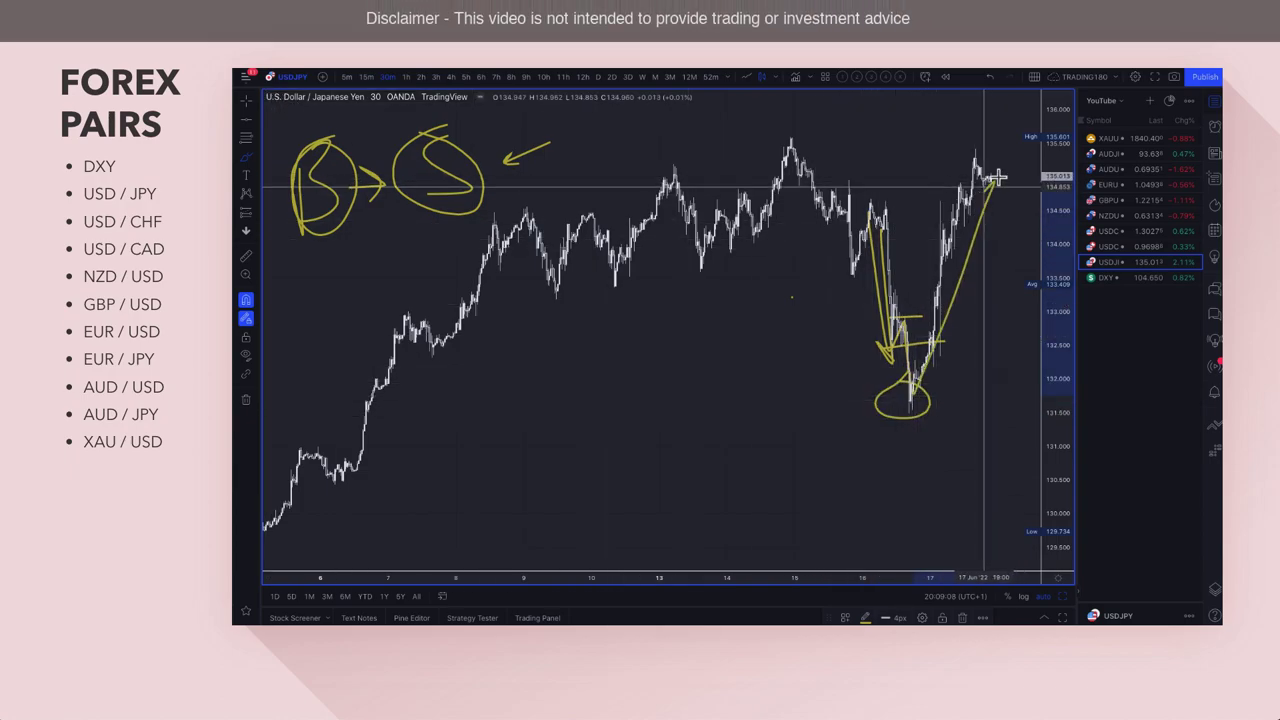
Remove all brush drawings from the 30-minute USD/JPY chart
scroll(752, 367, "down", 2)
scroll(871, 303, "up", 3)
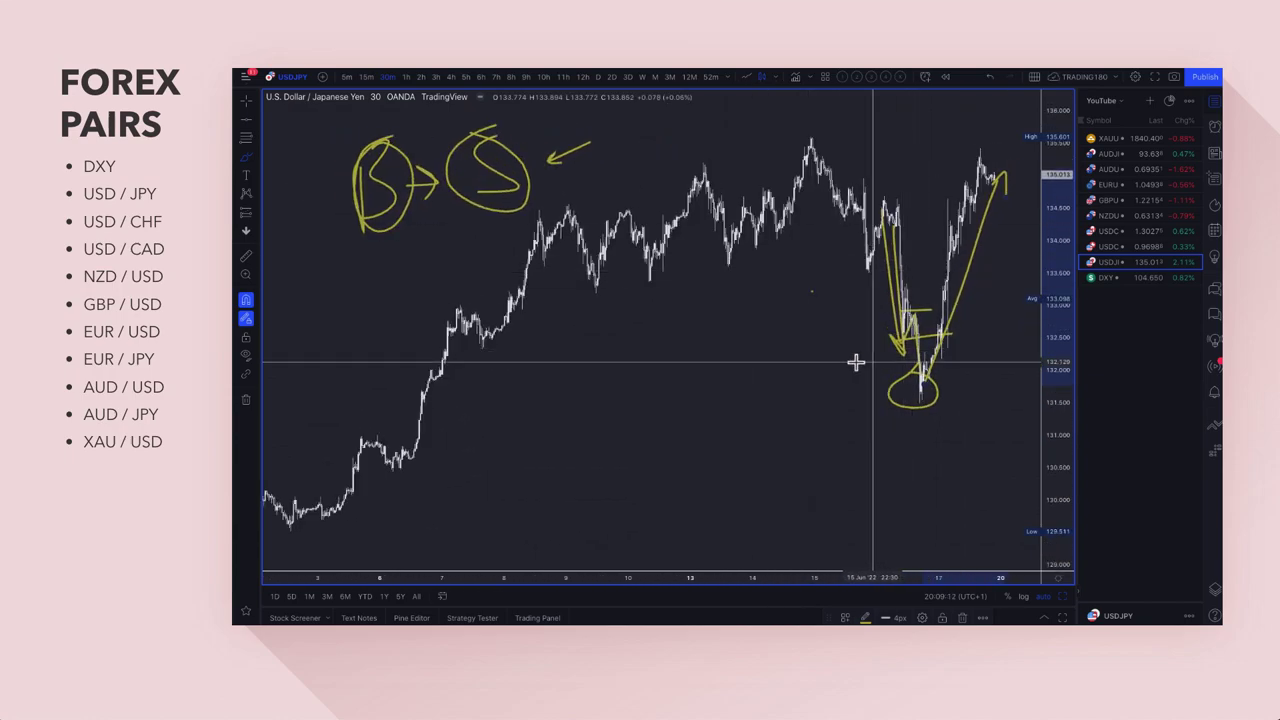
left_click(246, 401)
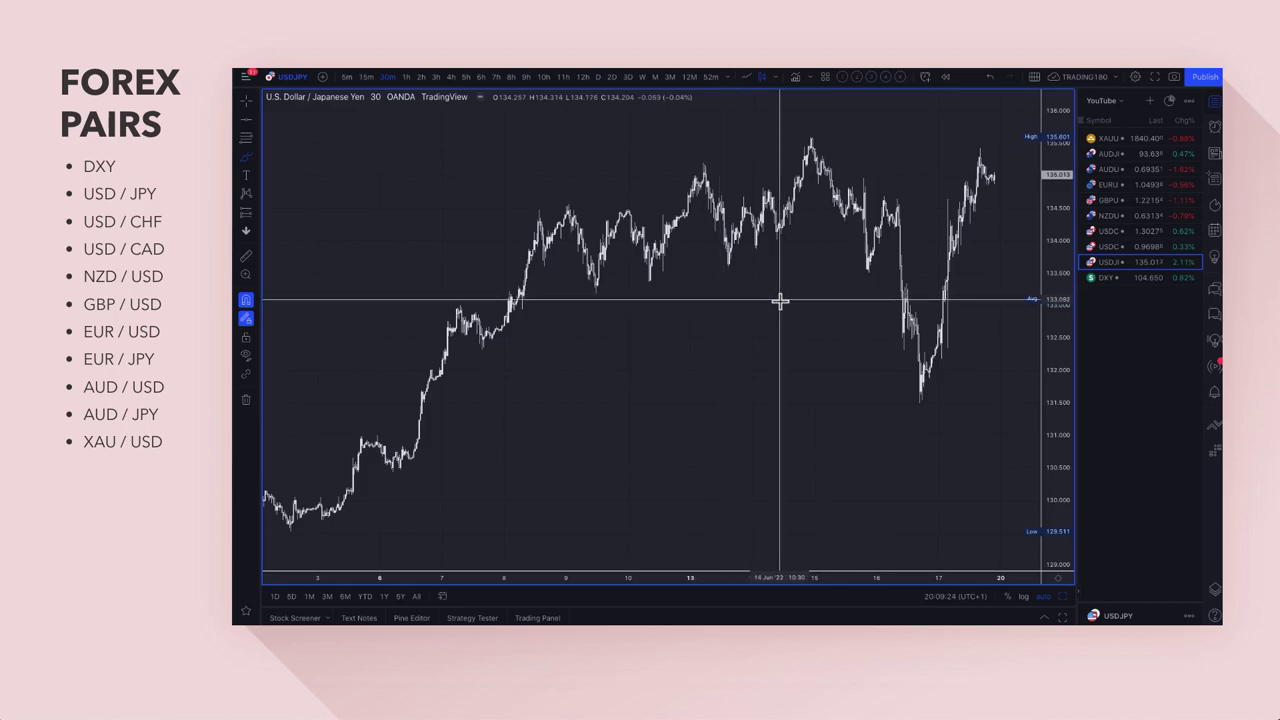
Switch USD/JPY to the daily timeframe and brush an upward arrow from the close of the latest candle
scroll(666, 246, "down", 2)
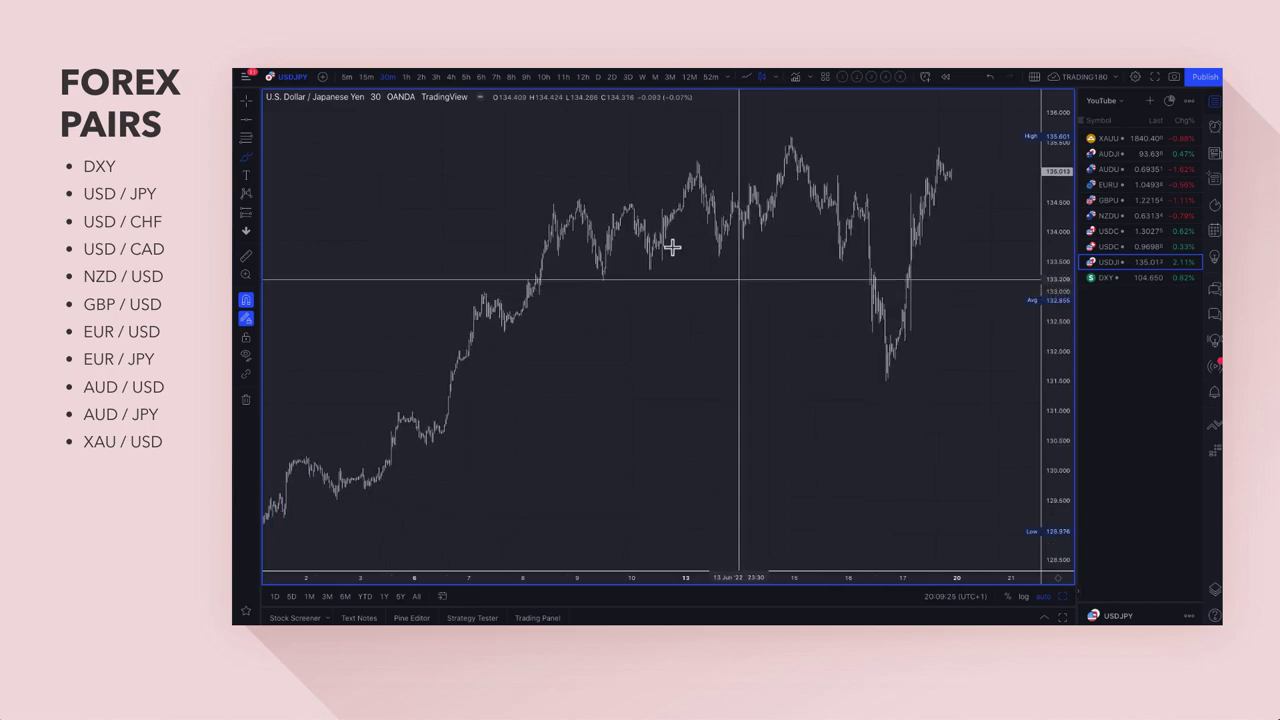
left_click(597, 77)
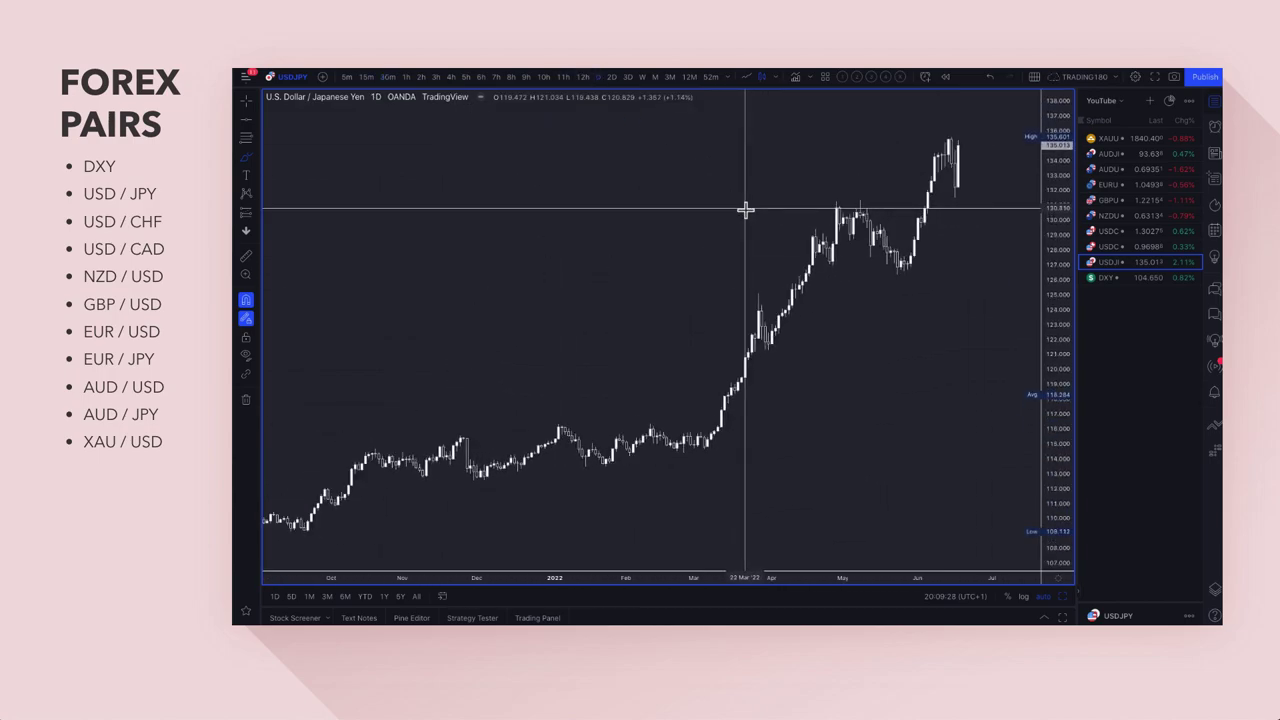
left_click(246, 158)
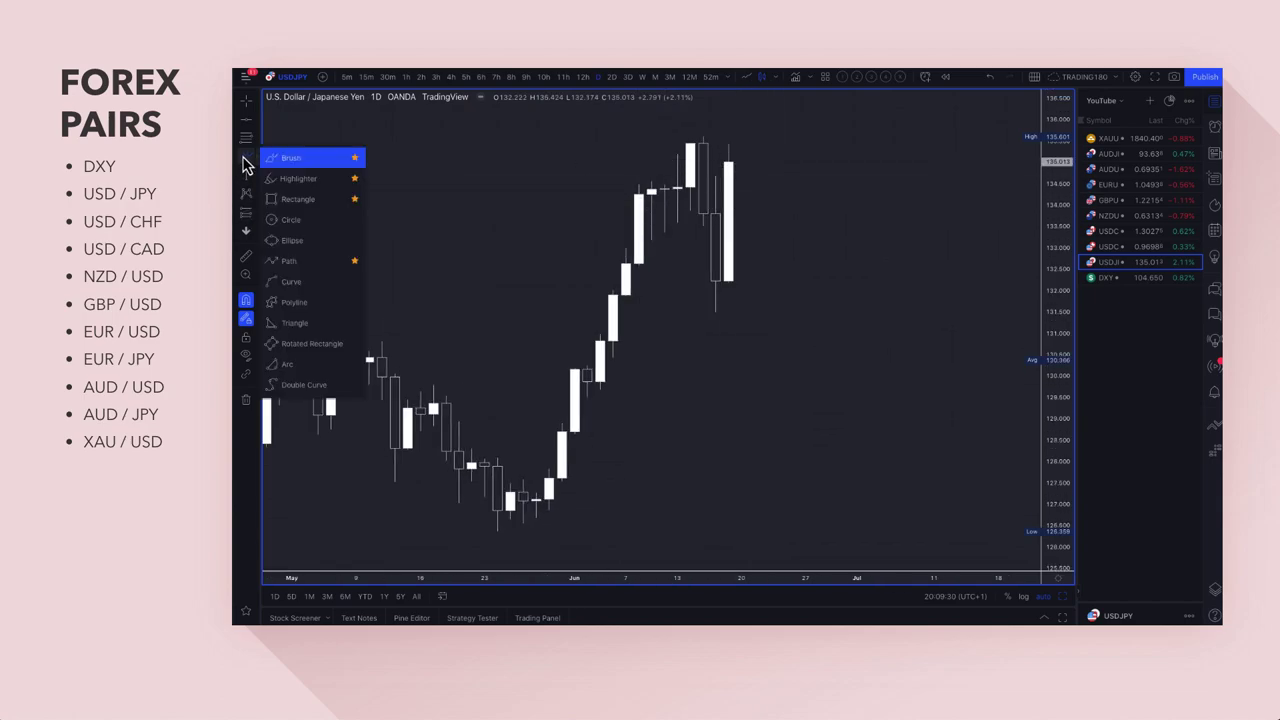
left_click_drag(735, 160, 766, 120)
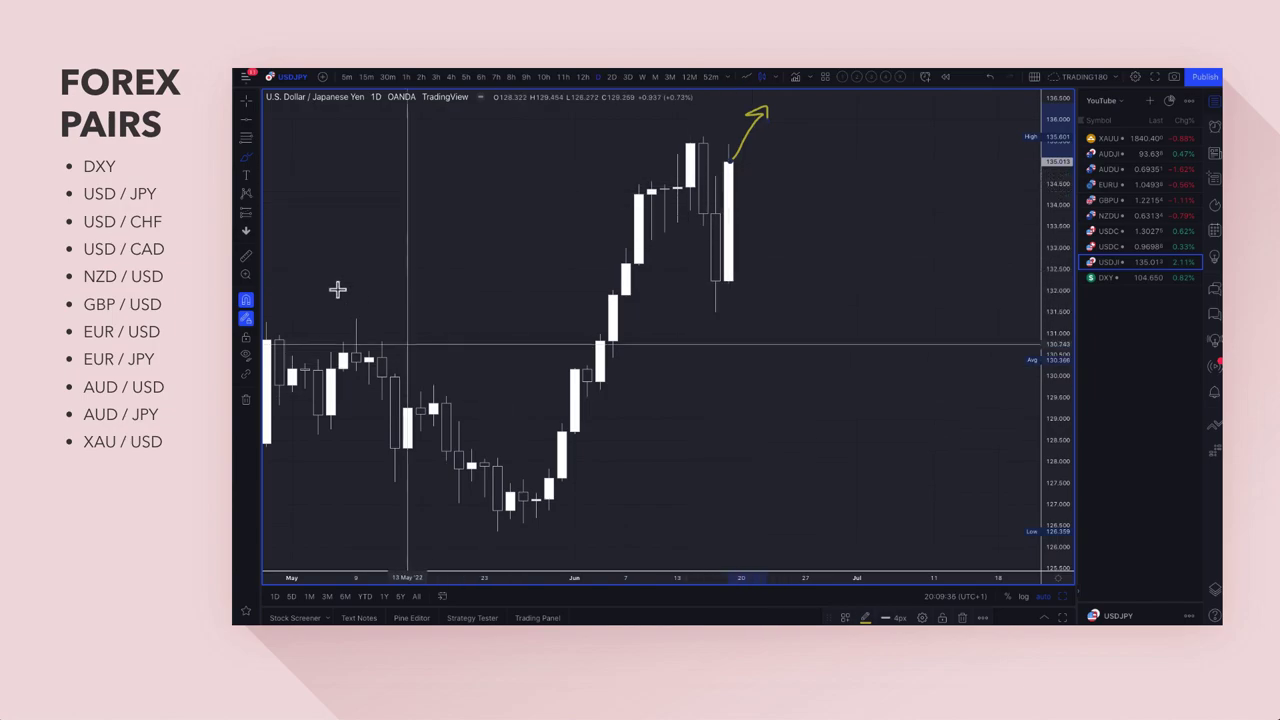
Mark a demand zone from the 2 June candle between 130.162 and 129.511, using the 2. DEMAND template
left_click(590, 397)
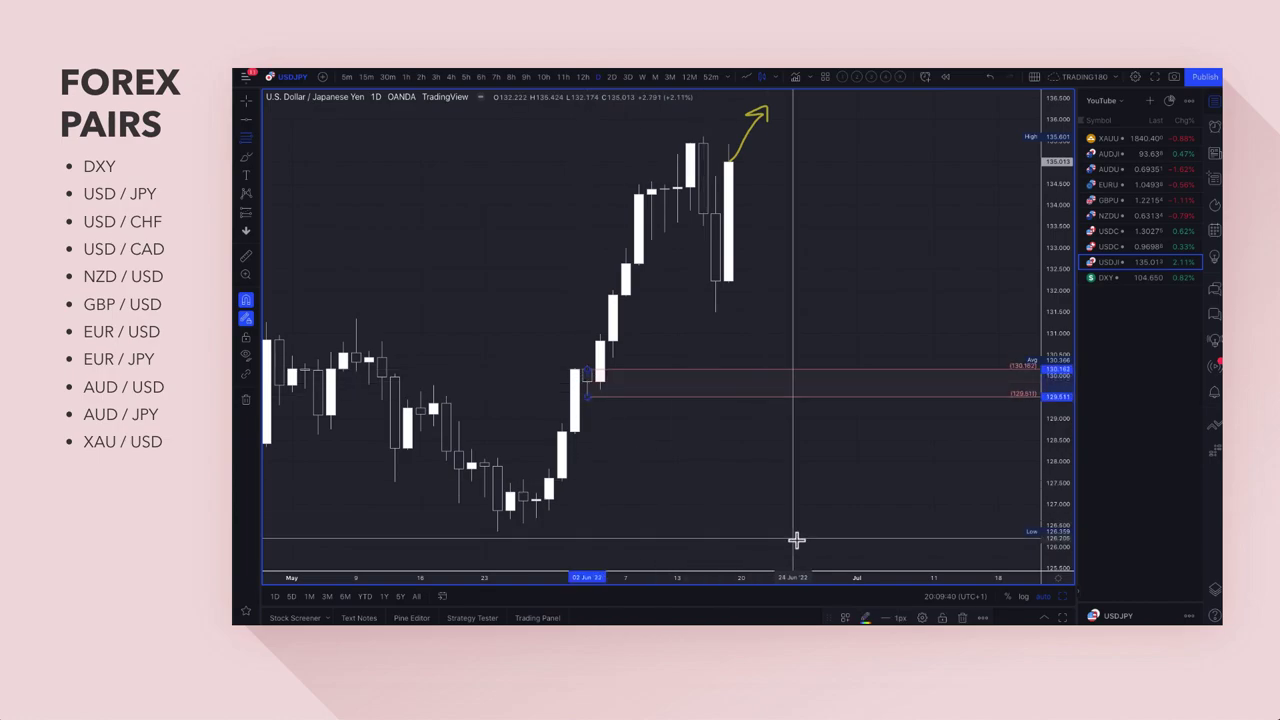
left_click(845, 613)
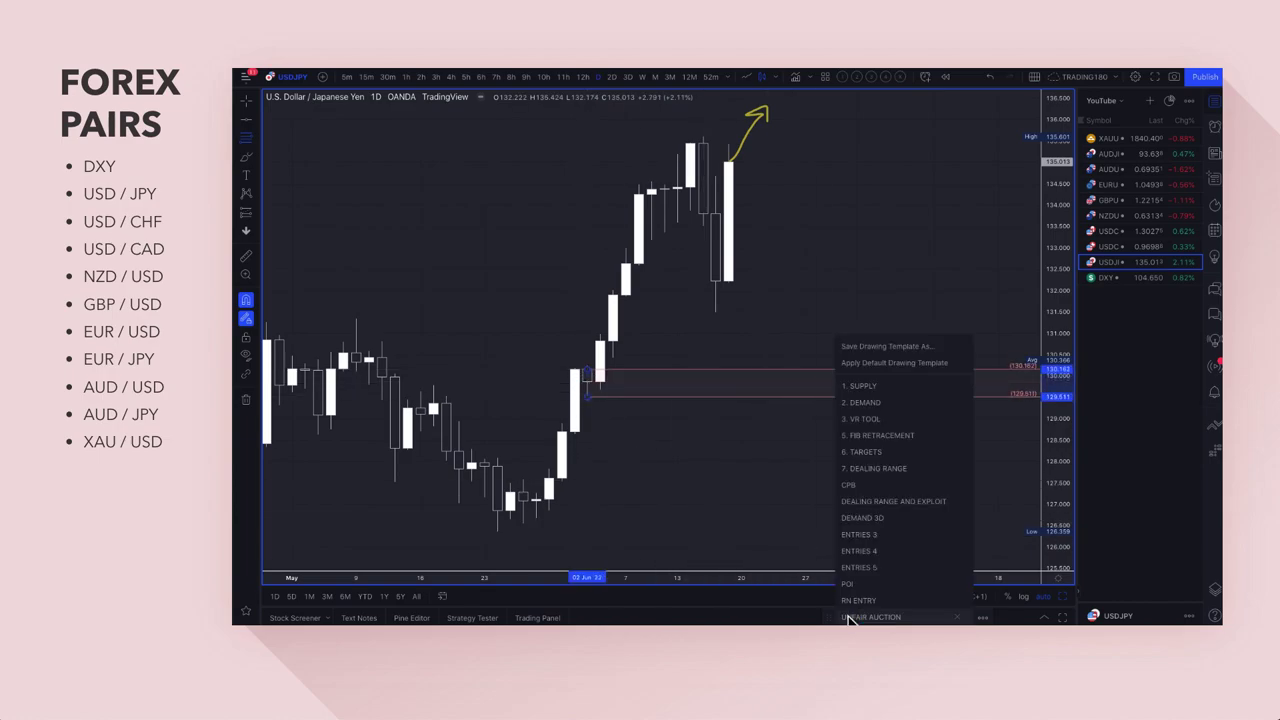
left_click(879, 401)
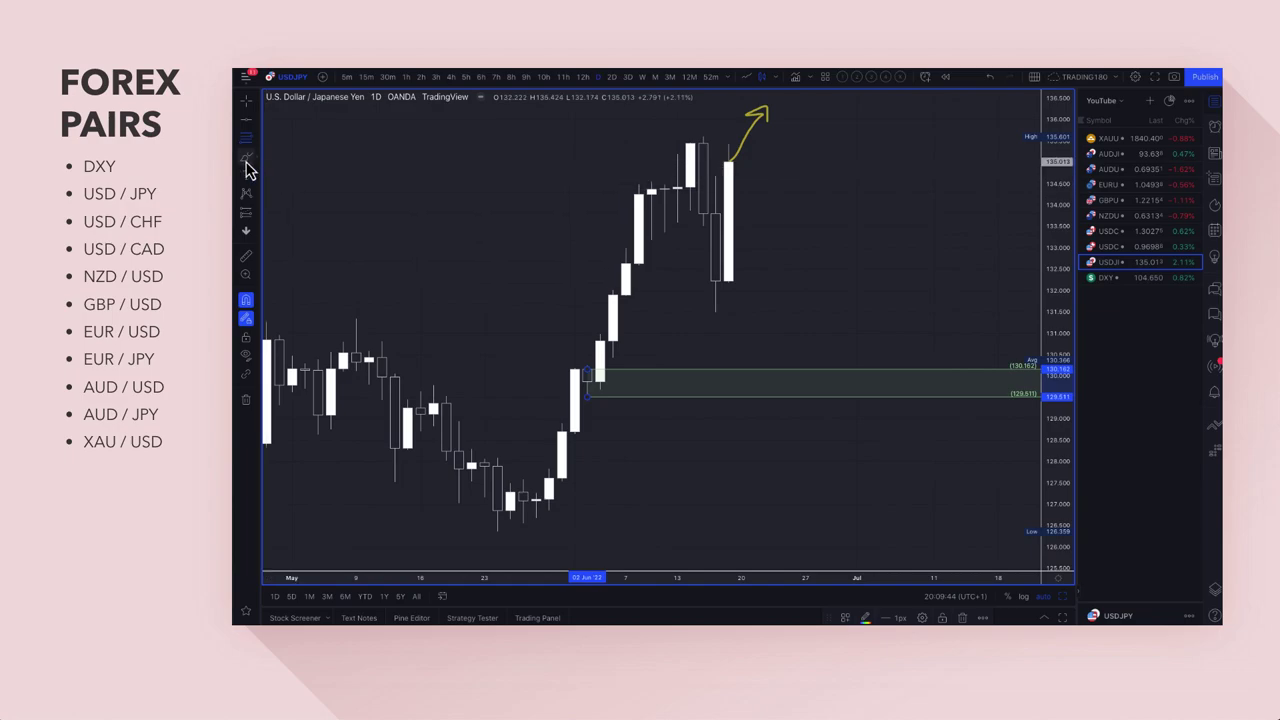
Circle the latest daily candle's close and the recent low, and brush a zigzag decline ending in a circle at the demand zone
left_click_drag(722, 150, 724, 152)
mouse_move(714, 292)
left_mouse_down()
mouse_move(732, 300)
mouse_move(734, 162)
left_mouse_up()
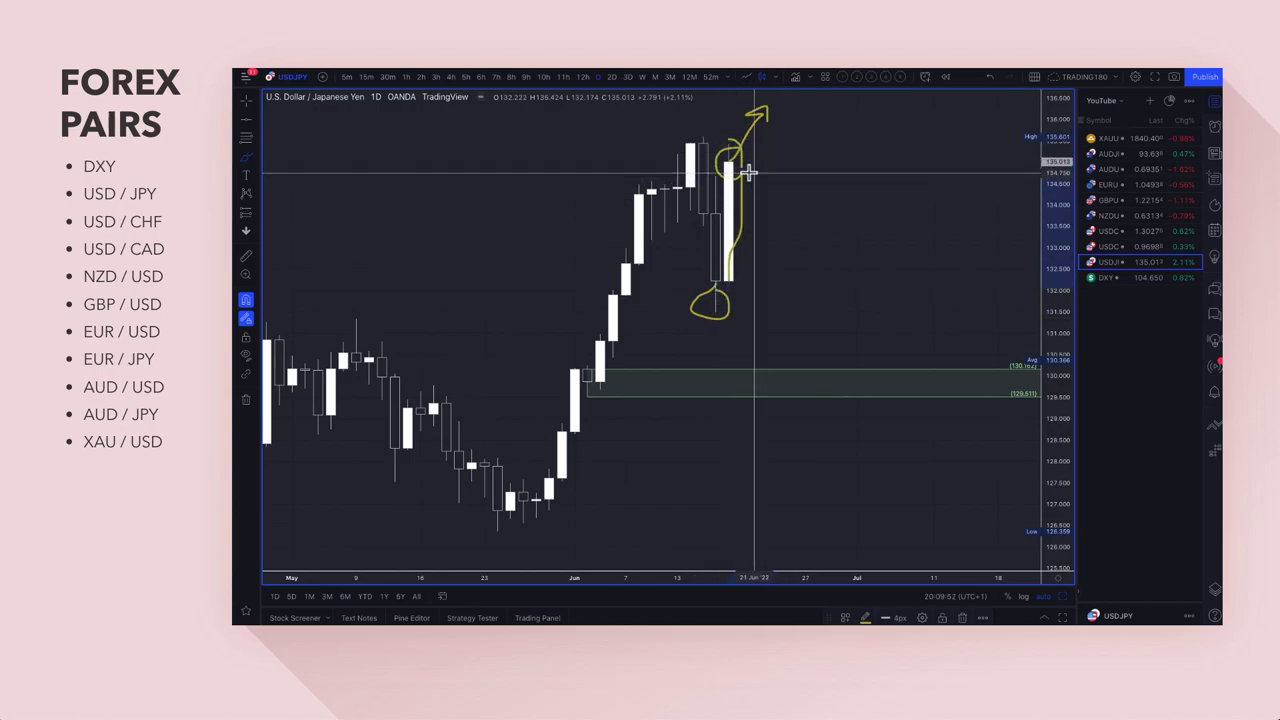
mouse_move(758, 221)
left_mouse_down()
mouse_move(789, 297)
mouse_move(803, 279)
left_mouse_up()
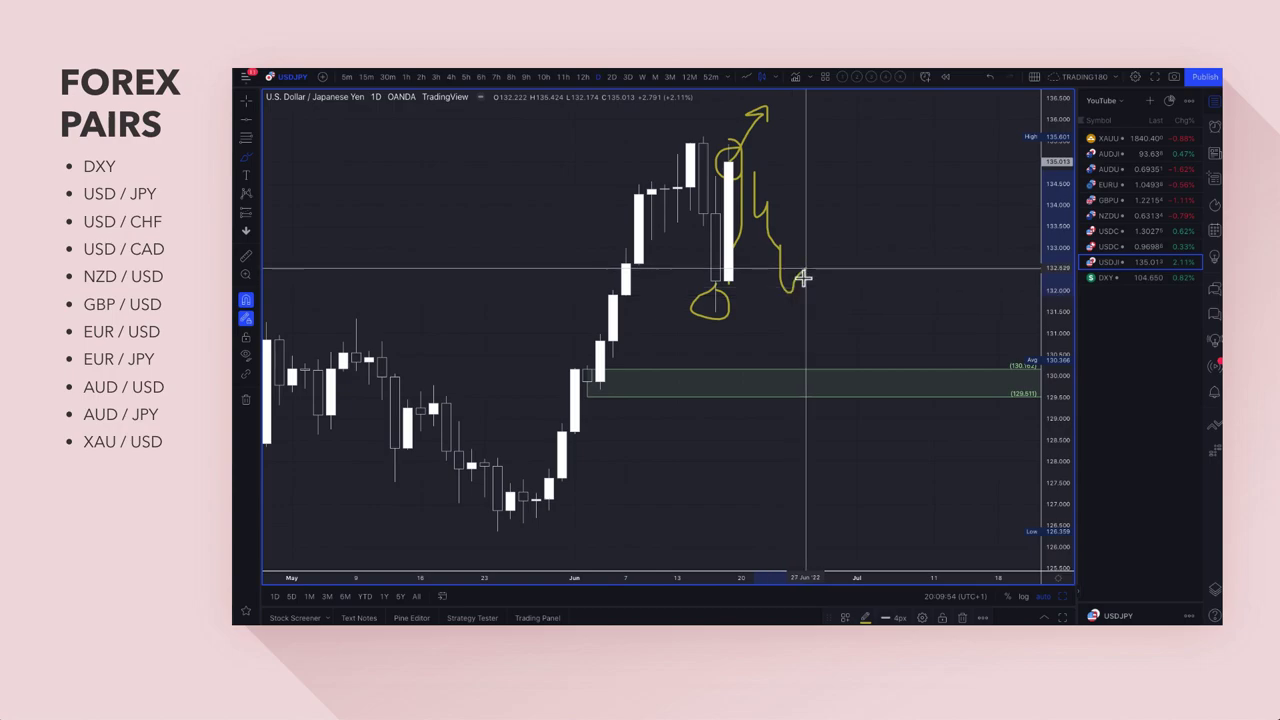
mouse_move(807, 332)
left_mouse_down()
mouse_move(840, 337)
mouse_move(857, 376)
left_mouse_up()
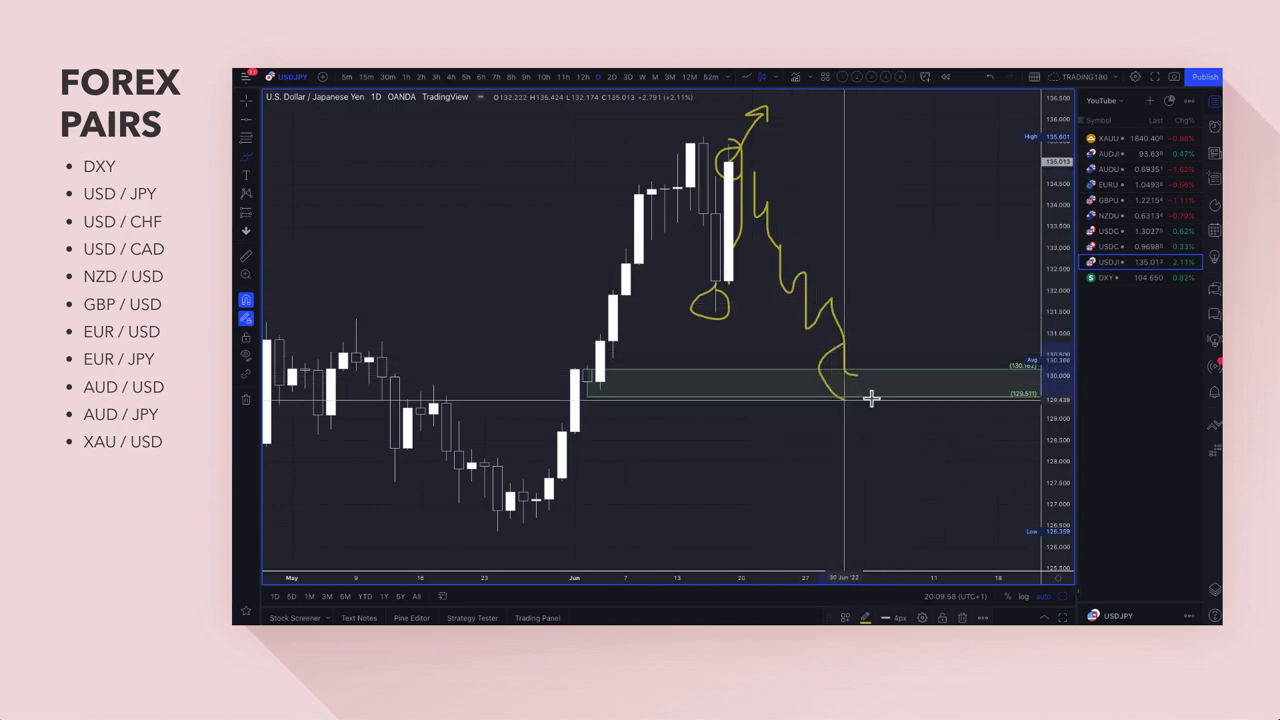
Circle the May pullback on the daily chart, underline its successive lows, and brush an arrow along the rally into June
scroll(826, 417, "down", 5)
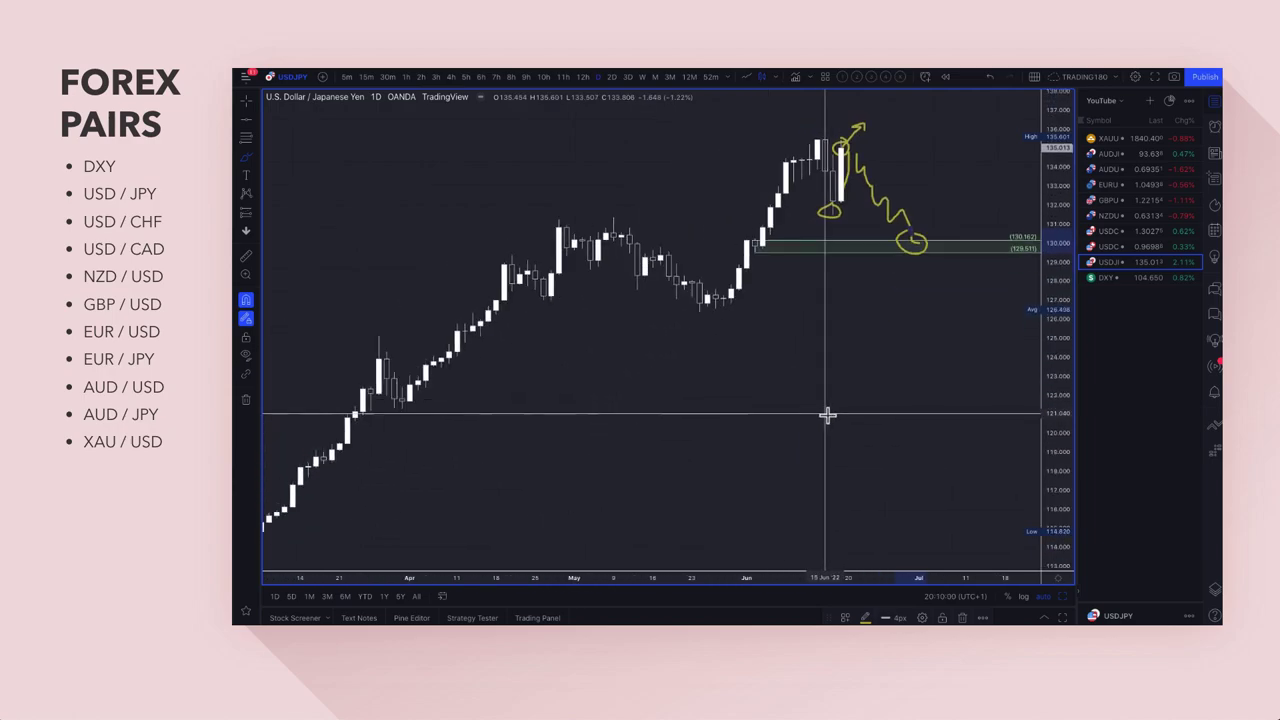
scroll(826, 415, "up", 2)
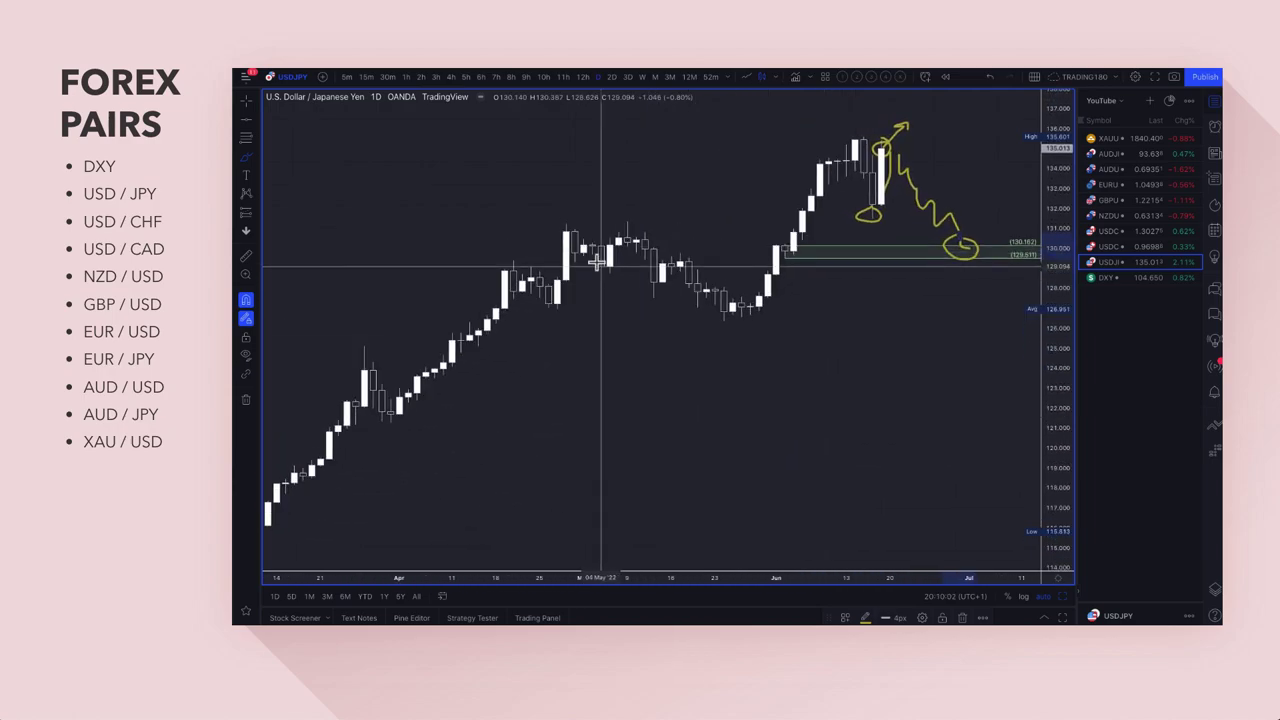
mouse_move(626, 222)
left_mouse_down()
mouse_move(586, 223)
mouse_move(586, 266)
mouse_move(655, 300)
mouse_move(749, 309)
mouse_move(670, 225)
mouse_move(600, 218)
left_mouse_up()
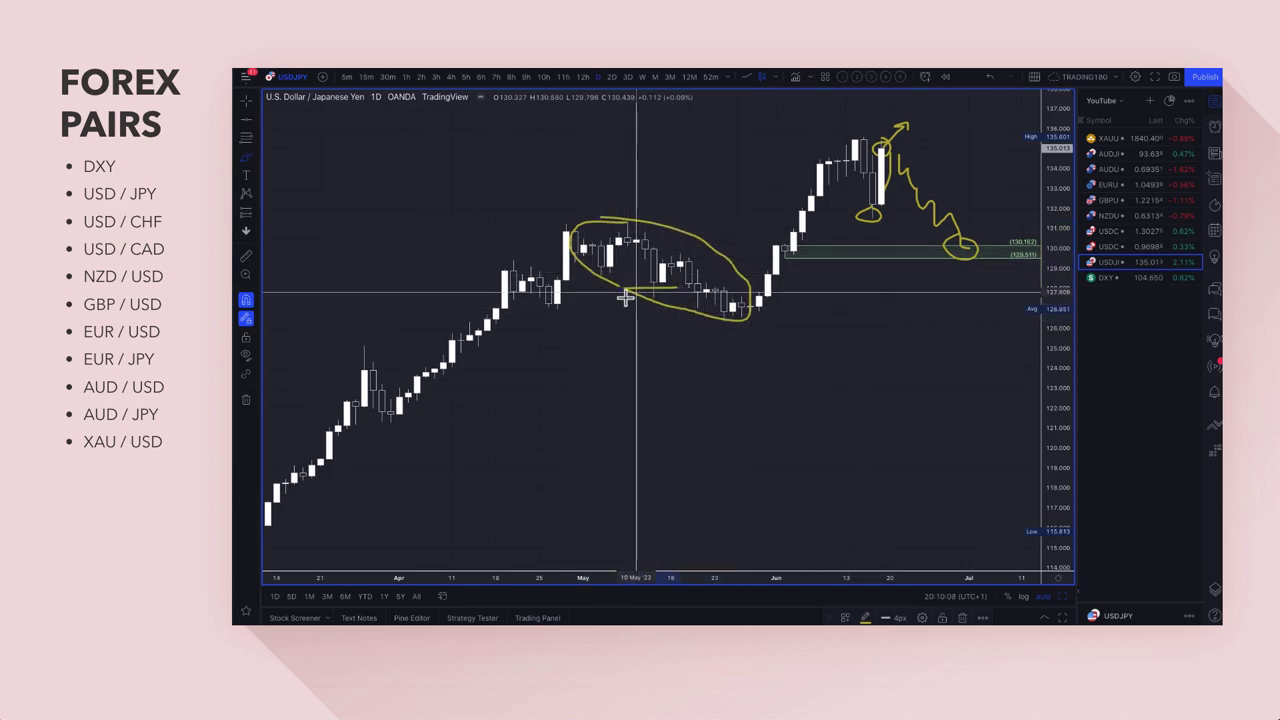
left_click_drag(648, 310, 777, 306)
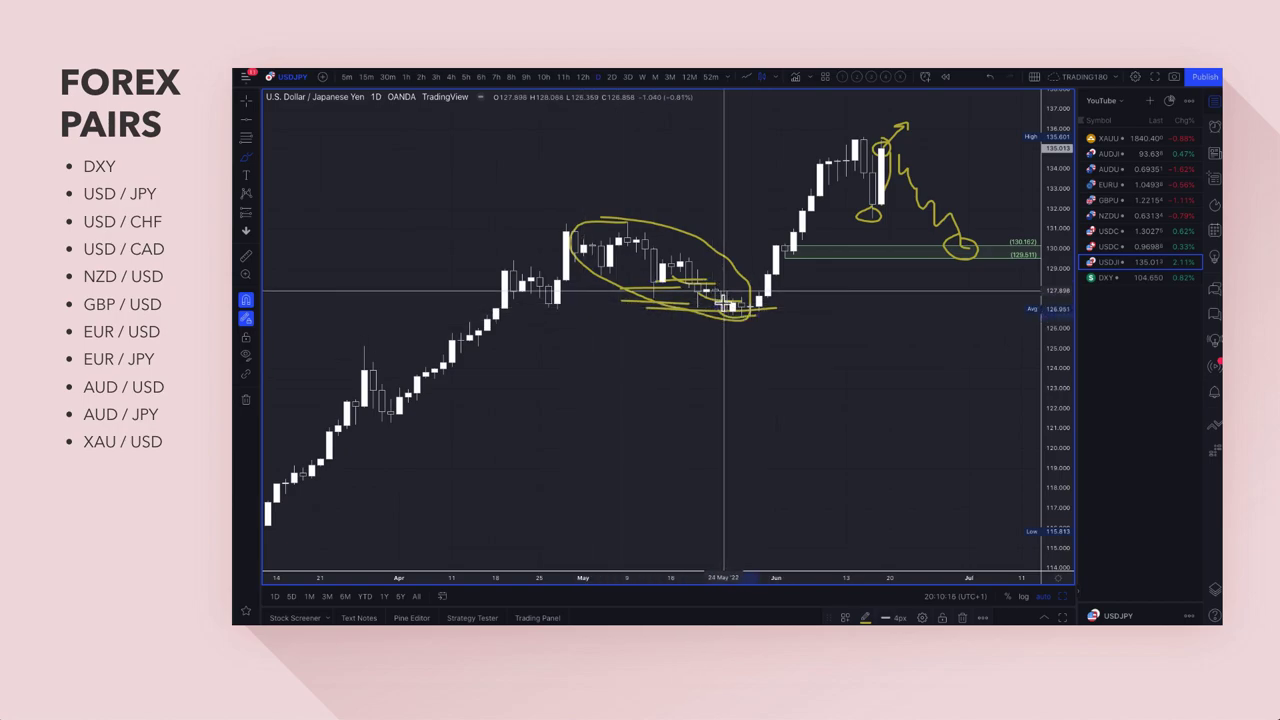
left_click_drag(735, 313, 830, 150)
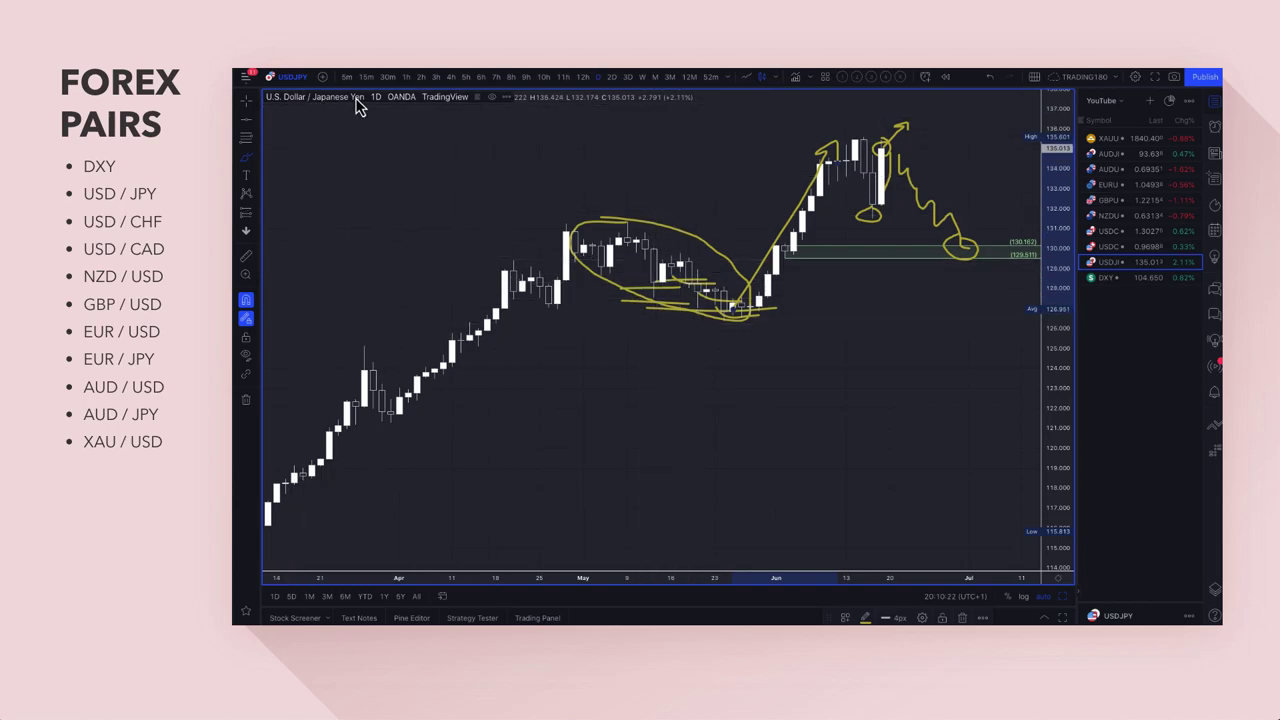
scroll(729, 322, "up", 3)
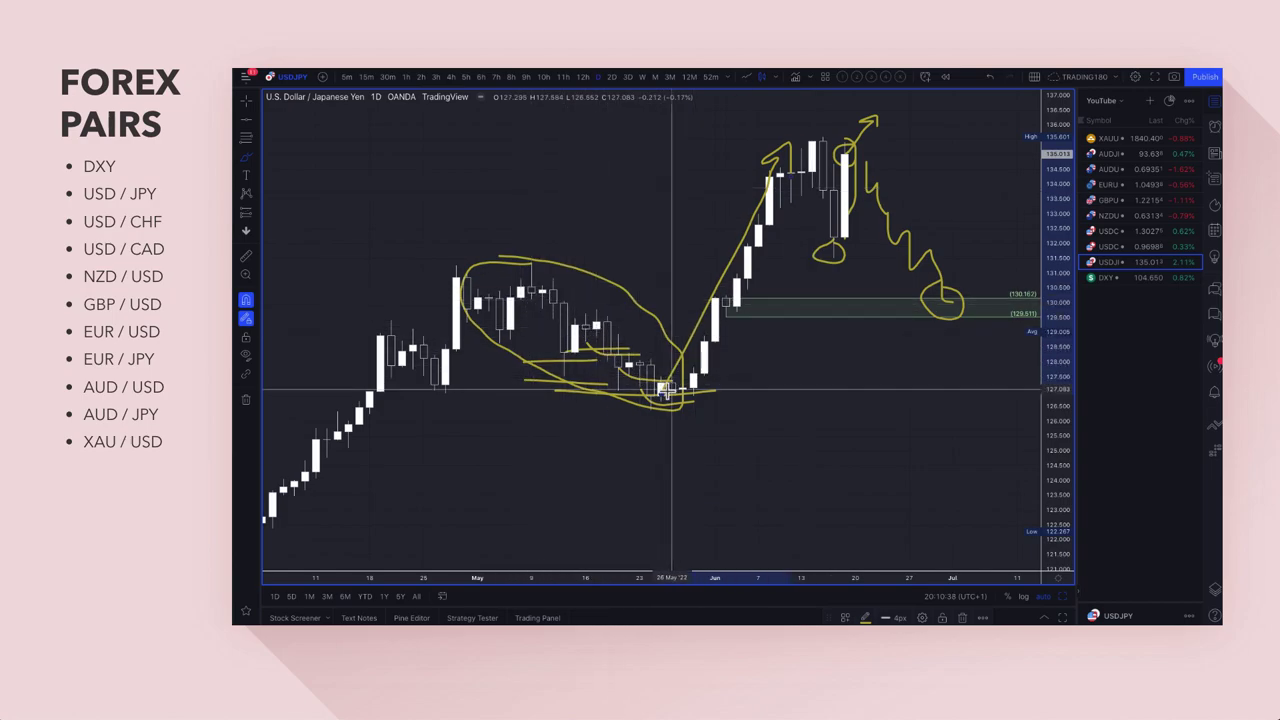
scroll(586, 357, "down", 3)
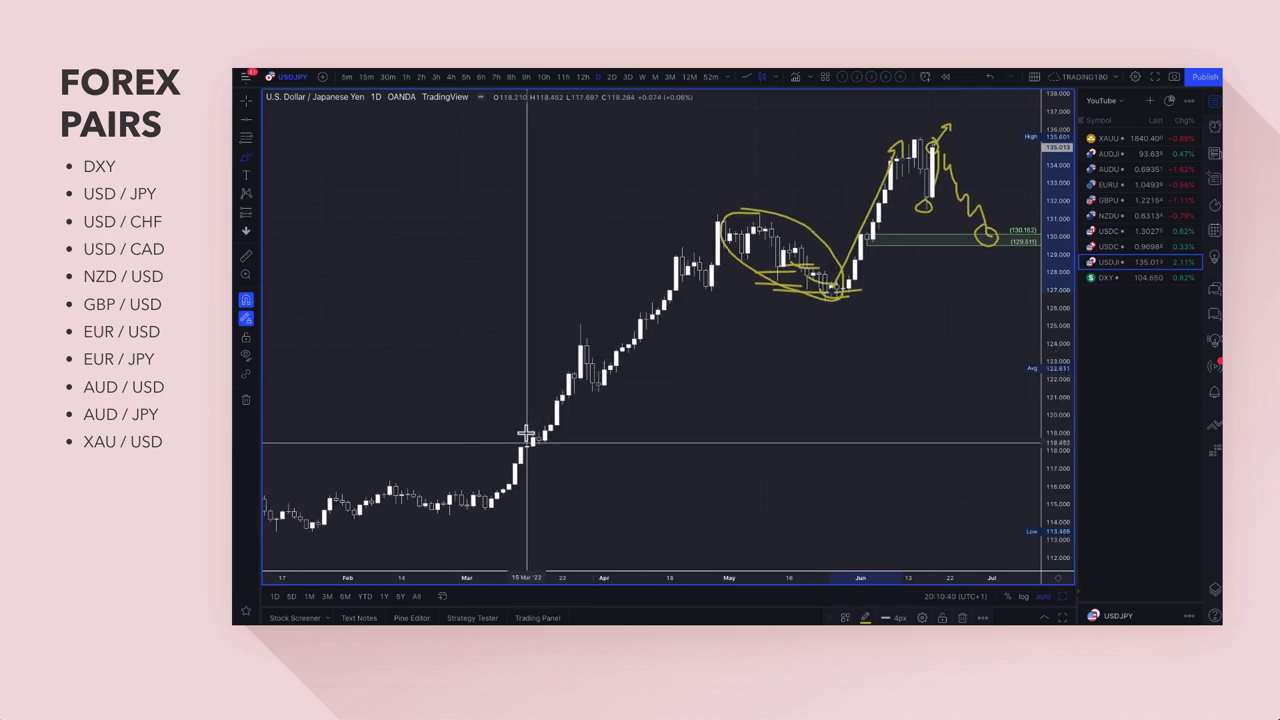
Brush a line along the March-to-April rally and its pullbacks, and clear all drawings from the USD/JPY chart
mouse_move(492, 497)
left_mouse_down()
mouse_move(591, 334)
mouse_move(609, 366)
mouse_move(718, 233)
left_mouse_up()
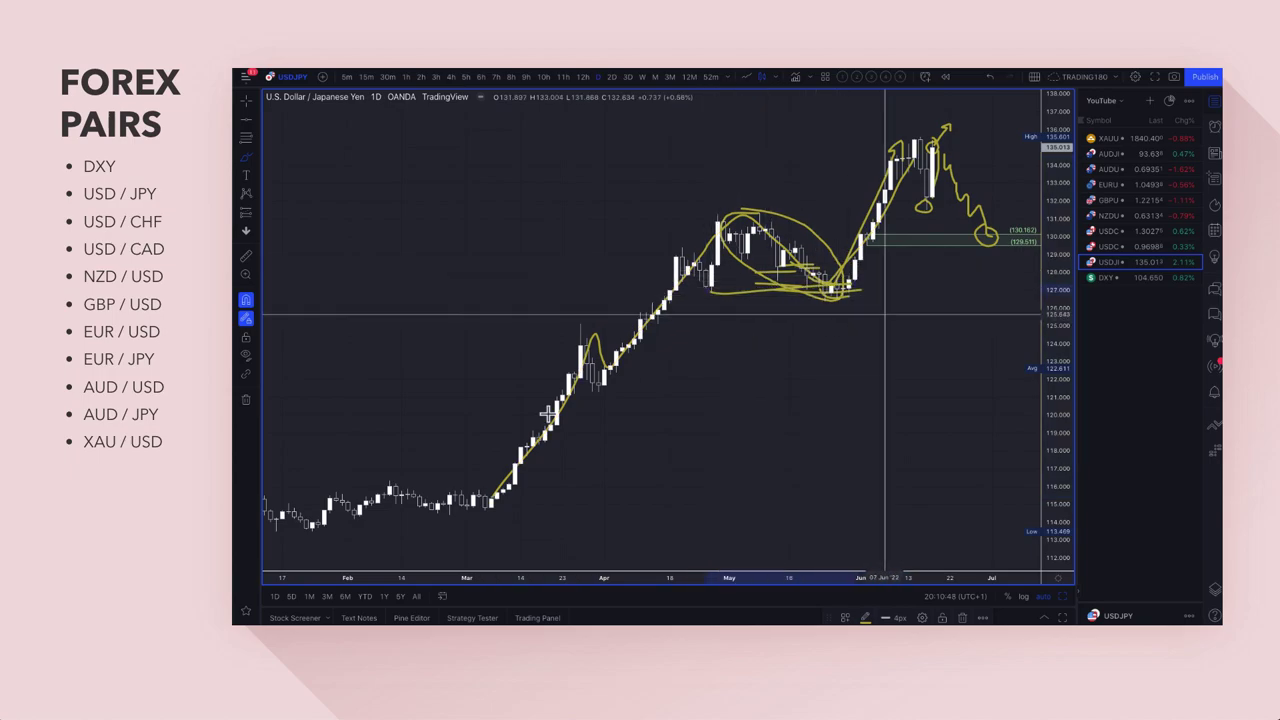
left_click(247, 402)
Mark a demand zone at the 2 June candle from 130.162 to 129.511 and a 1. SUPPLY zone at the mid-June high from 135.601 to 134.424
scroll(791, 360, "up", 5)
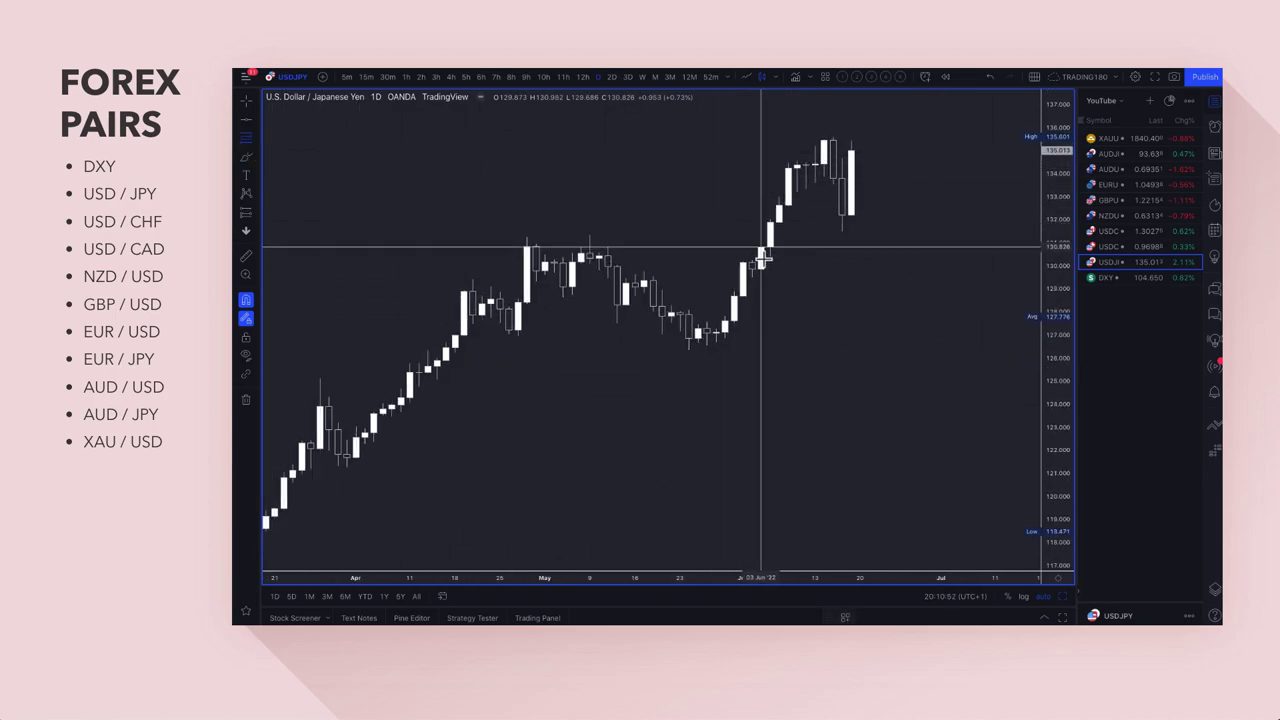
left_click_drag(752, 263, 752, 276)
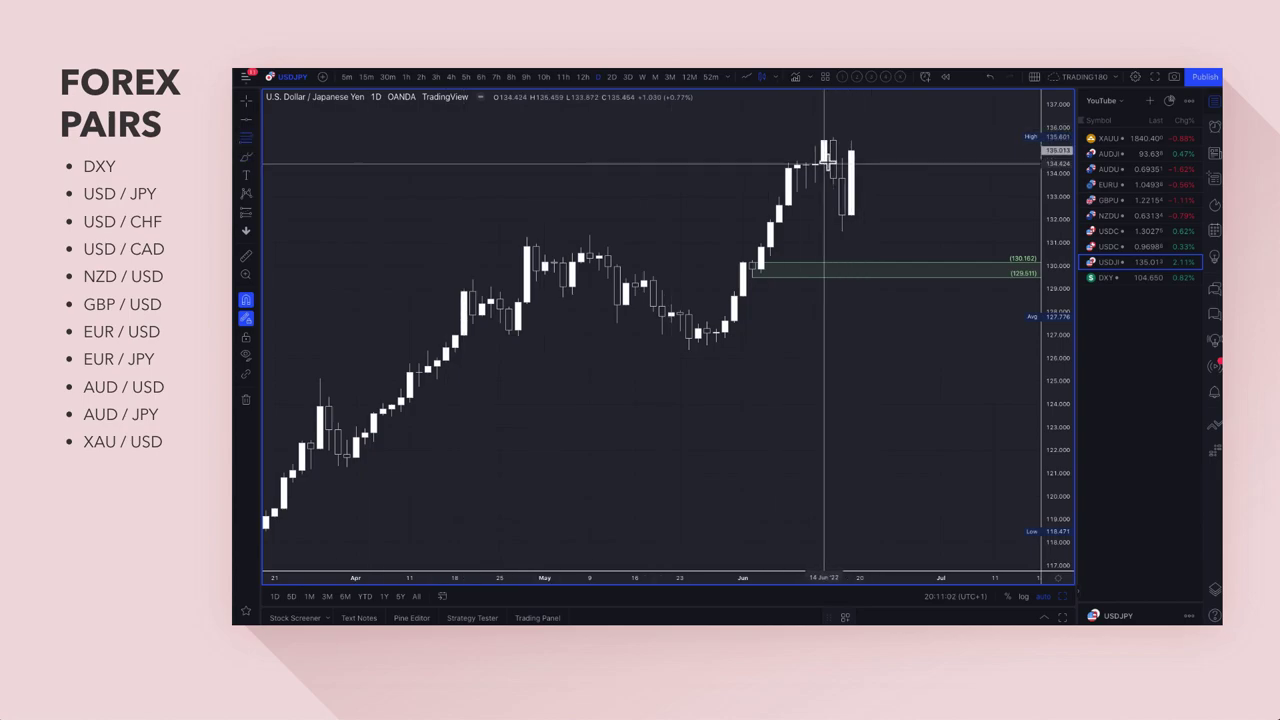
left_click_drag(824, 163, 835, 133)
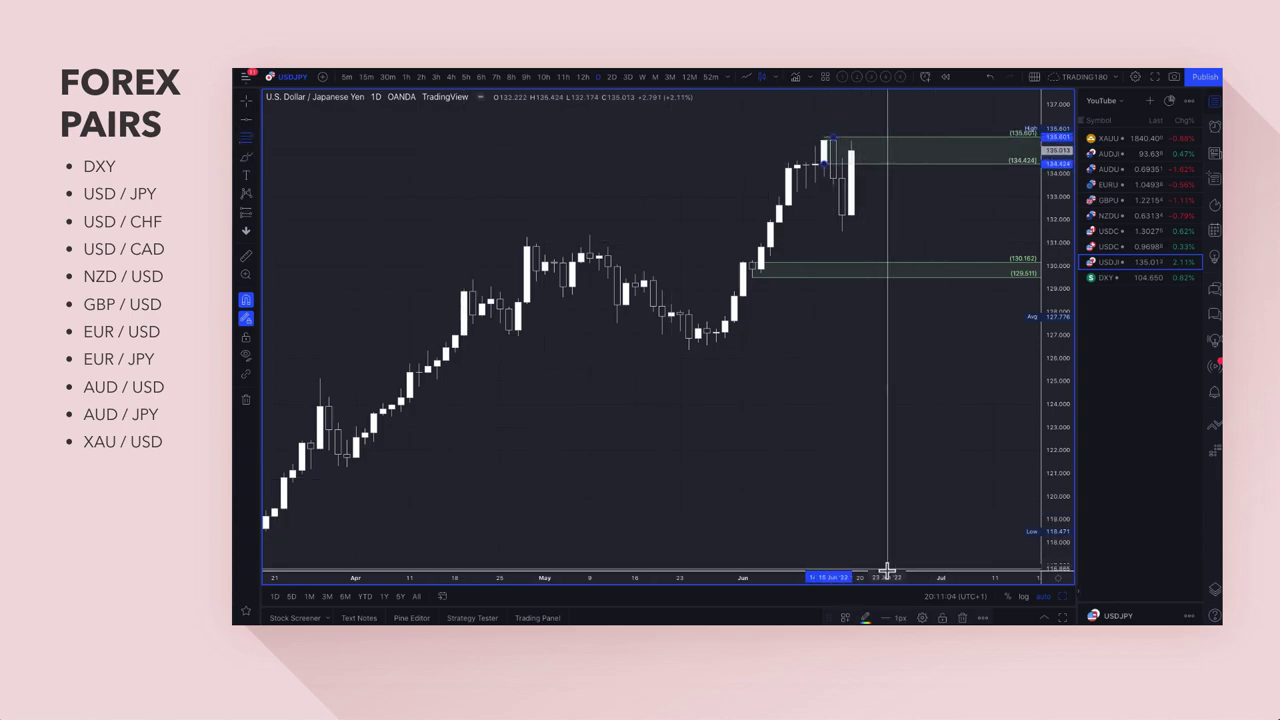
left_click(845, 618)
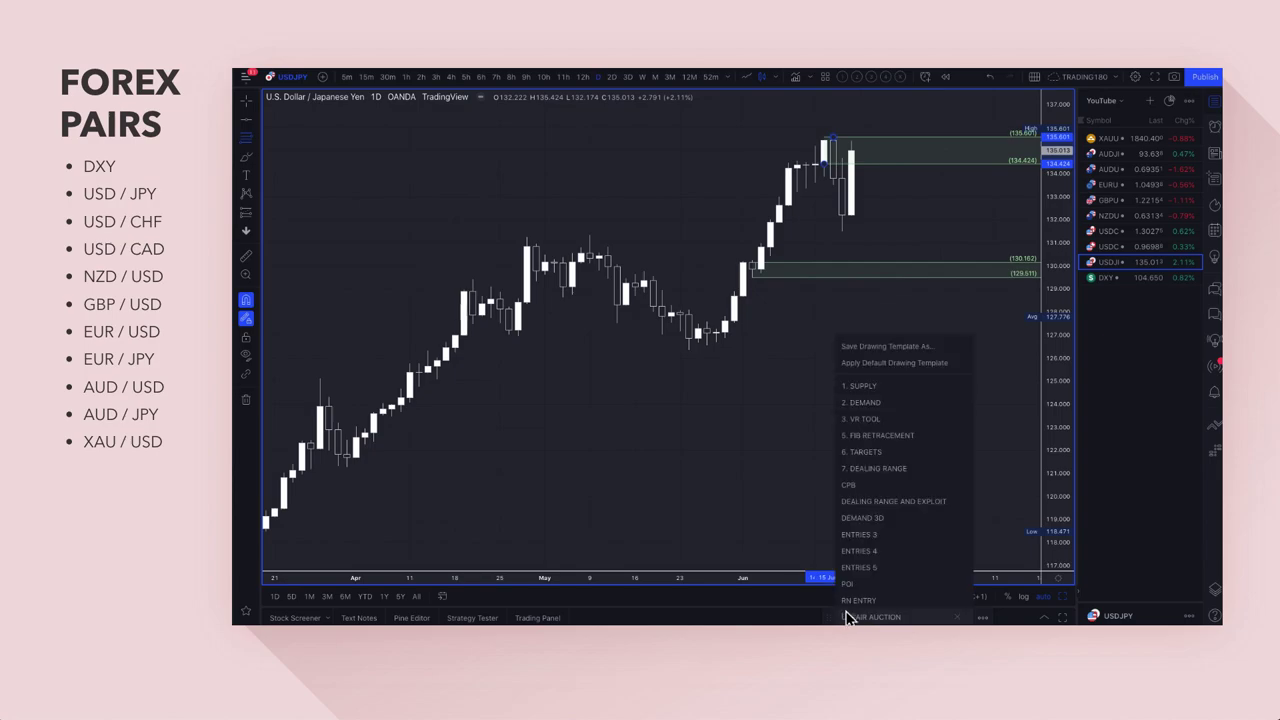
left_click(875, 389)
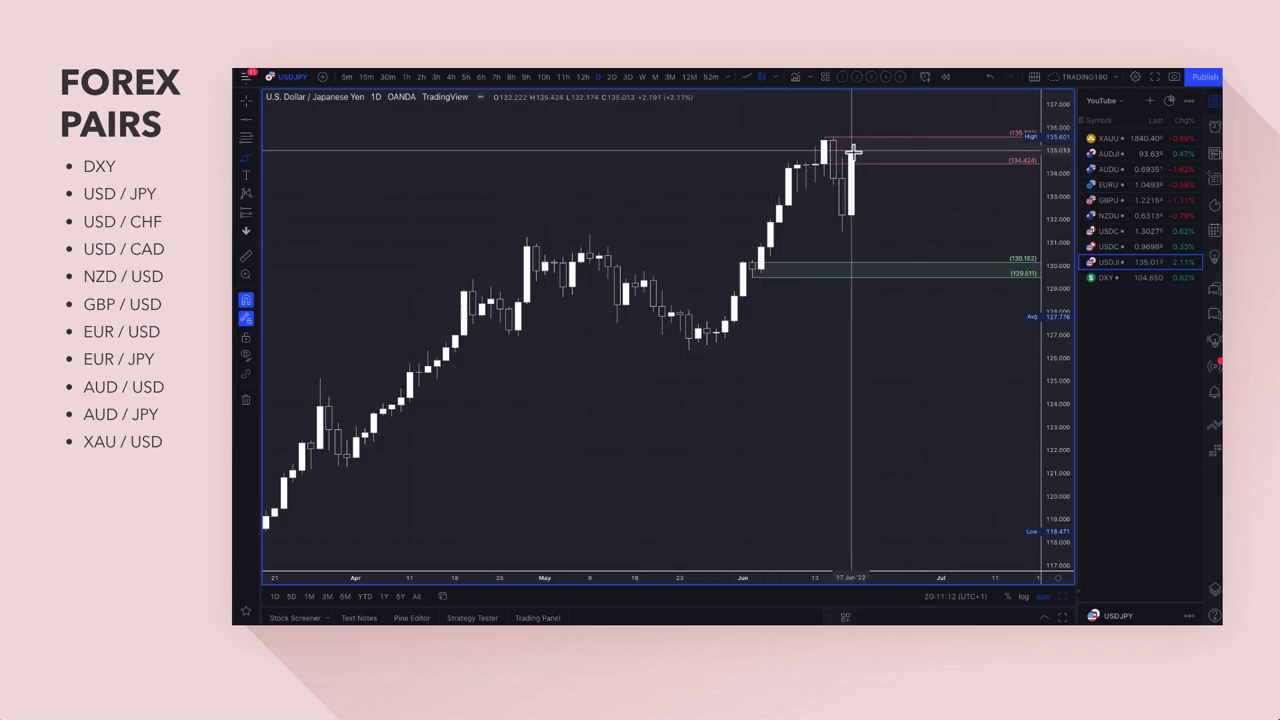
Brush a V-shaped path from the latest close up through the supply zone, and mark a 2. DEMAND zone at the 16 June candle from 133.806 to 131.494
mouse_move(856, 158)
left_mouse_down()
mouse_move(891, 222)
mouse_move(943, 128)
mouse_move(932, 137)
left_mouse_up()
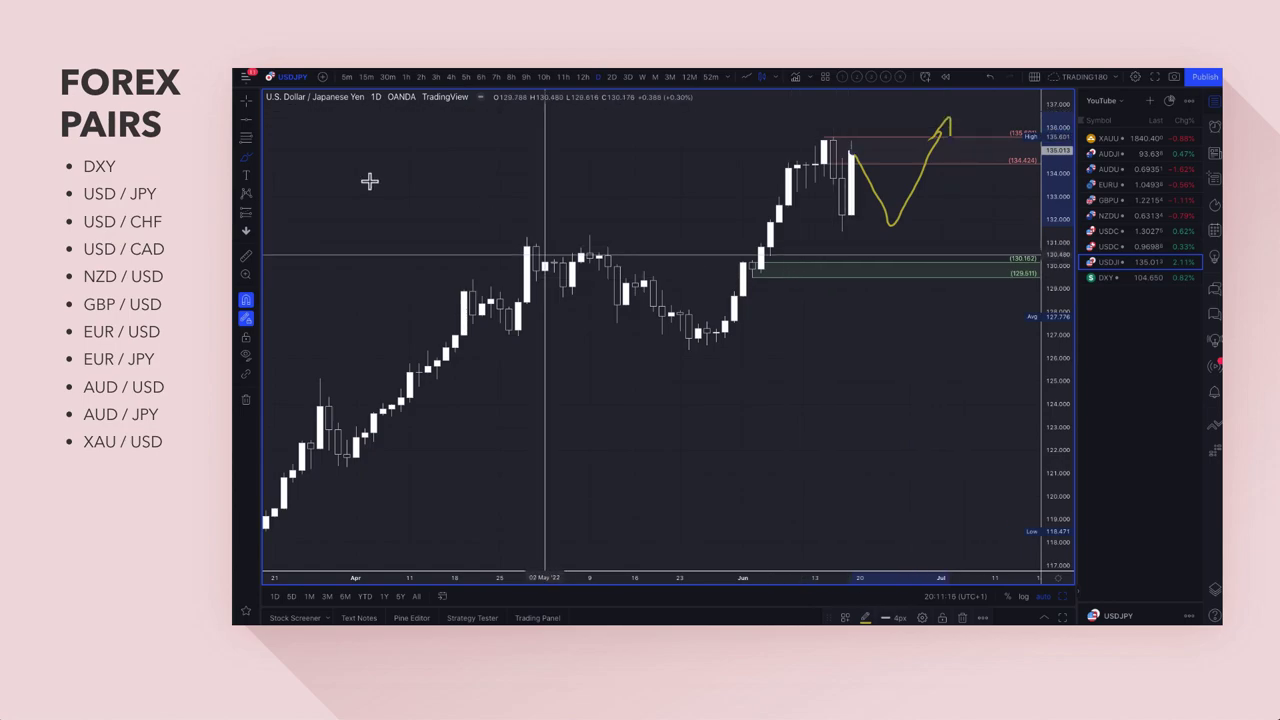
left_click(247, 141)
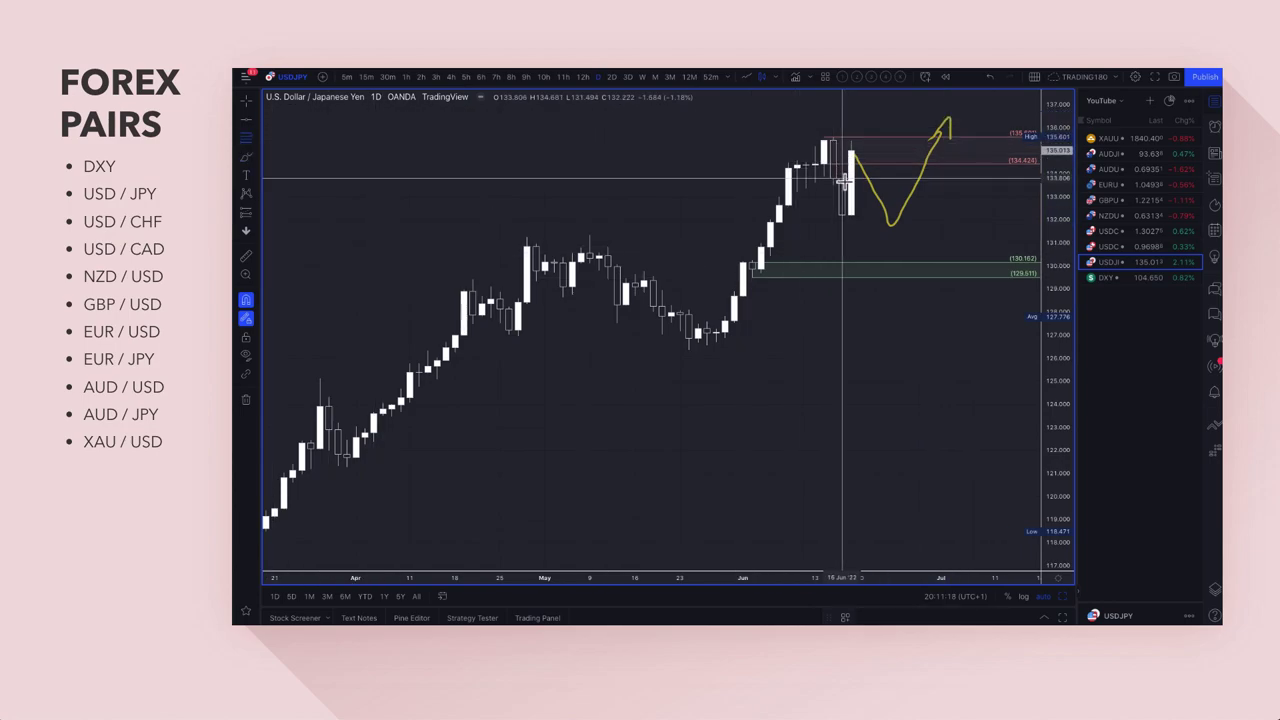
left_click(843, 232)
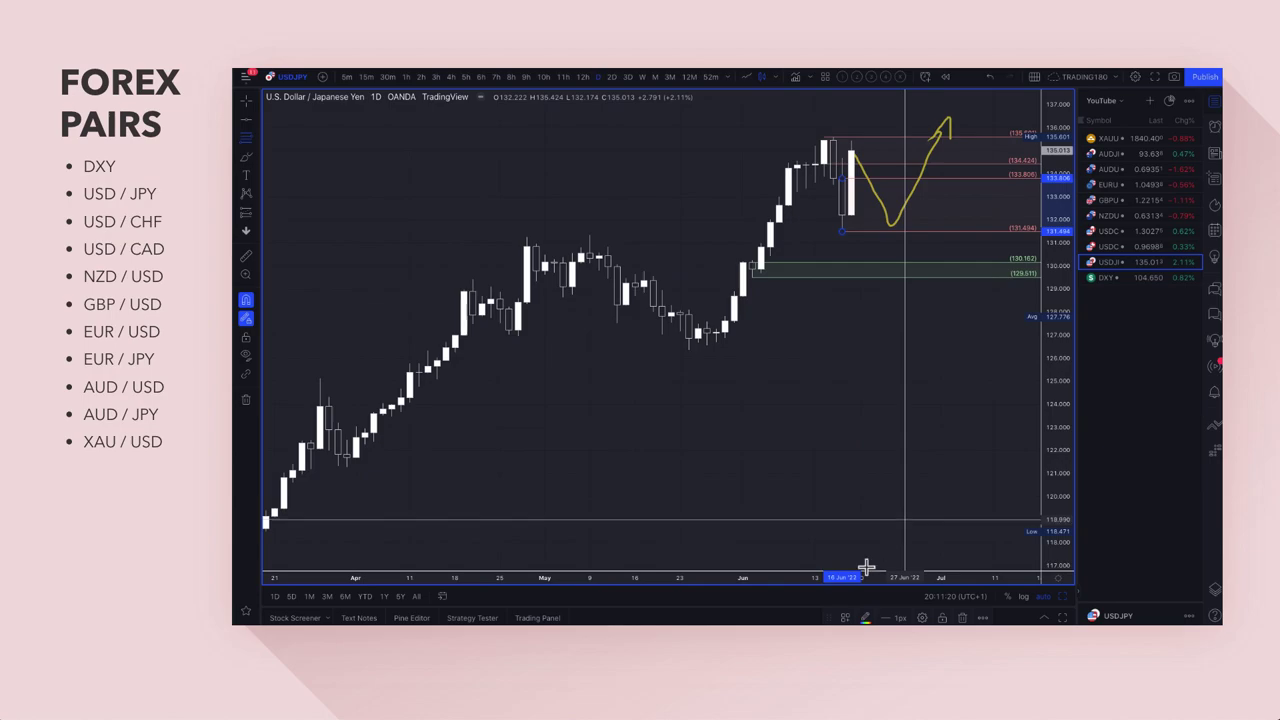
left_click(845, 619)
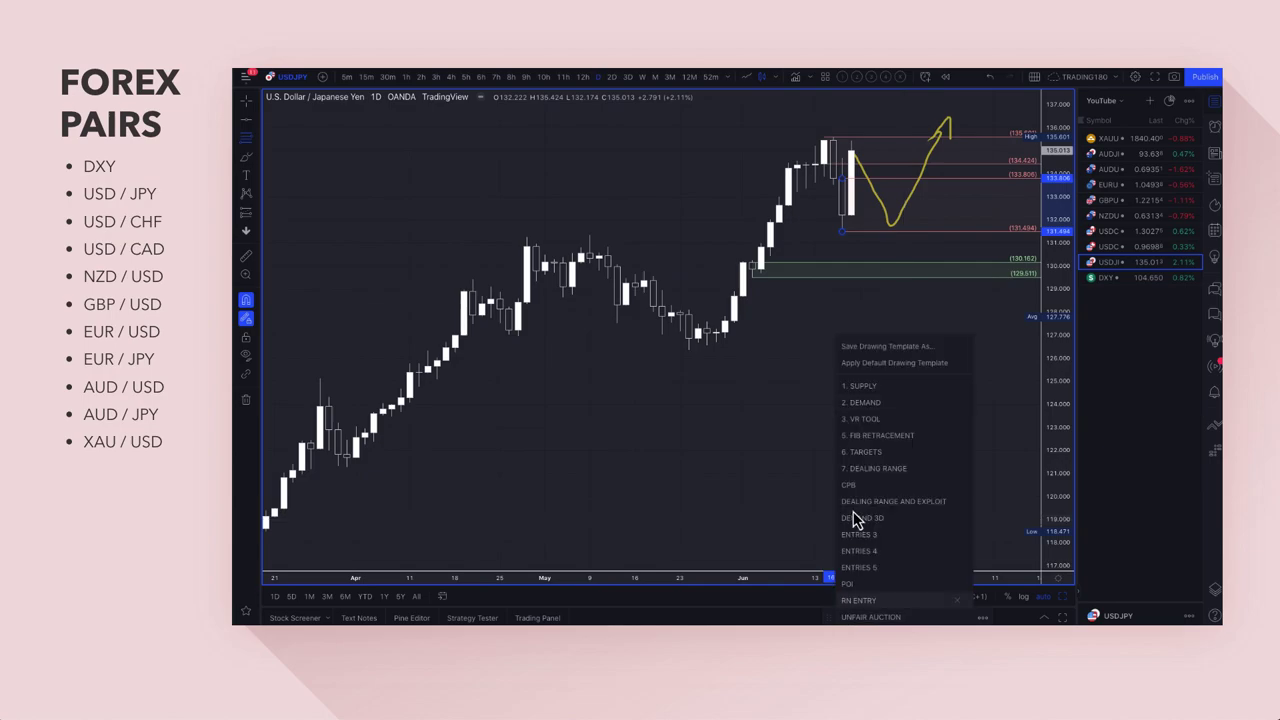
left_click(867, 404)
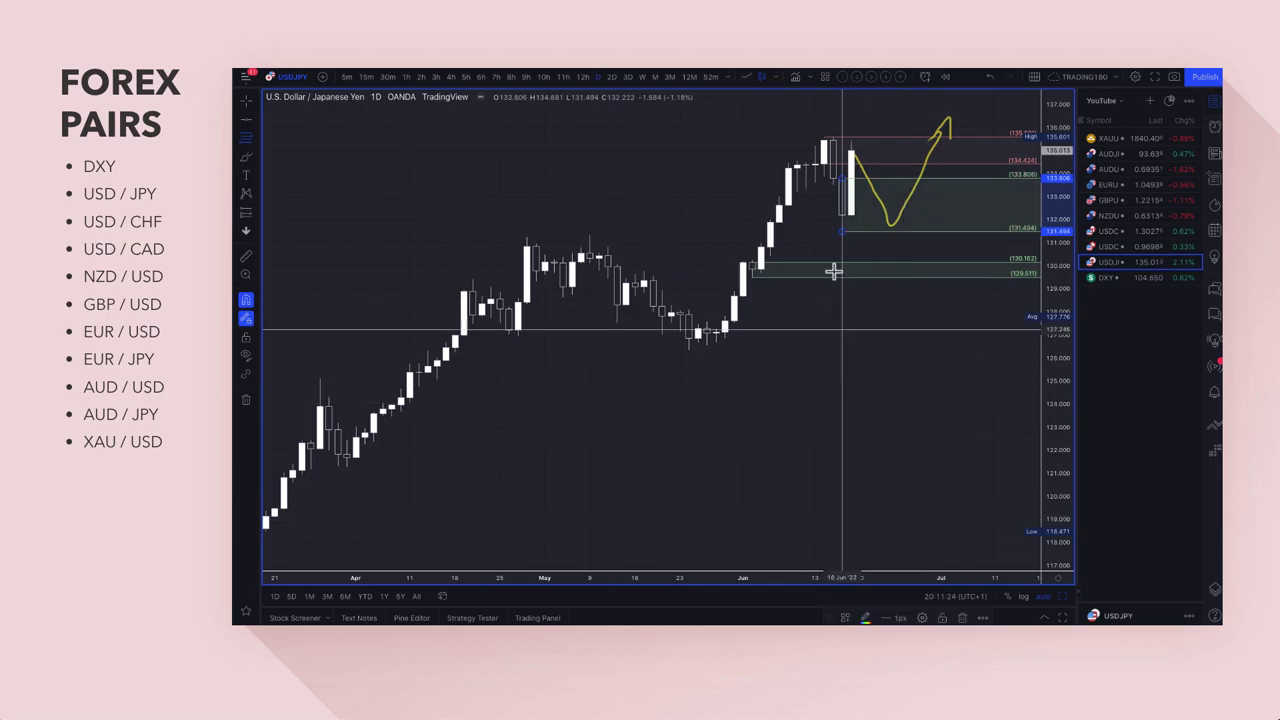
left_click(900, 214)
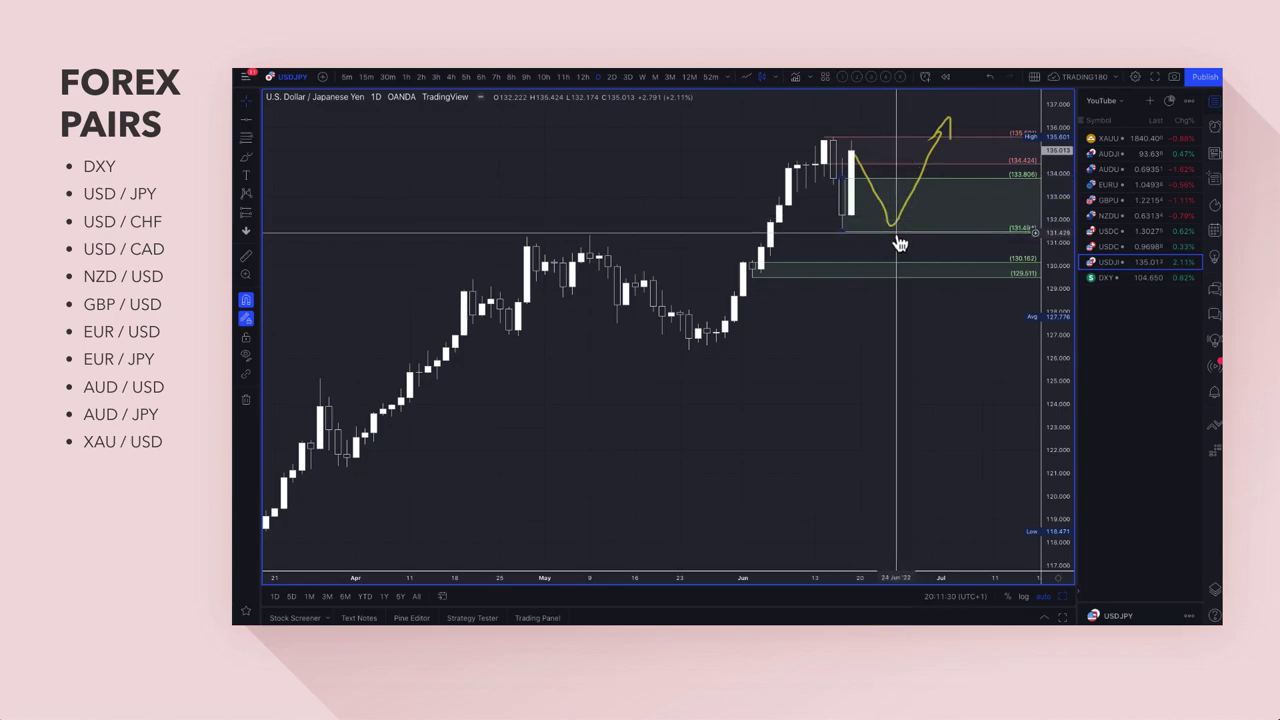
Switch to the Bloomberg article on the SNB's surprise interest-rate hike and highlight its headline while reading
scroll(880, 251, "up", 3)
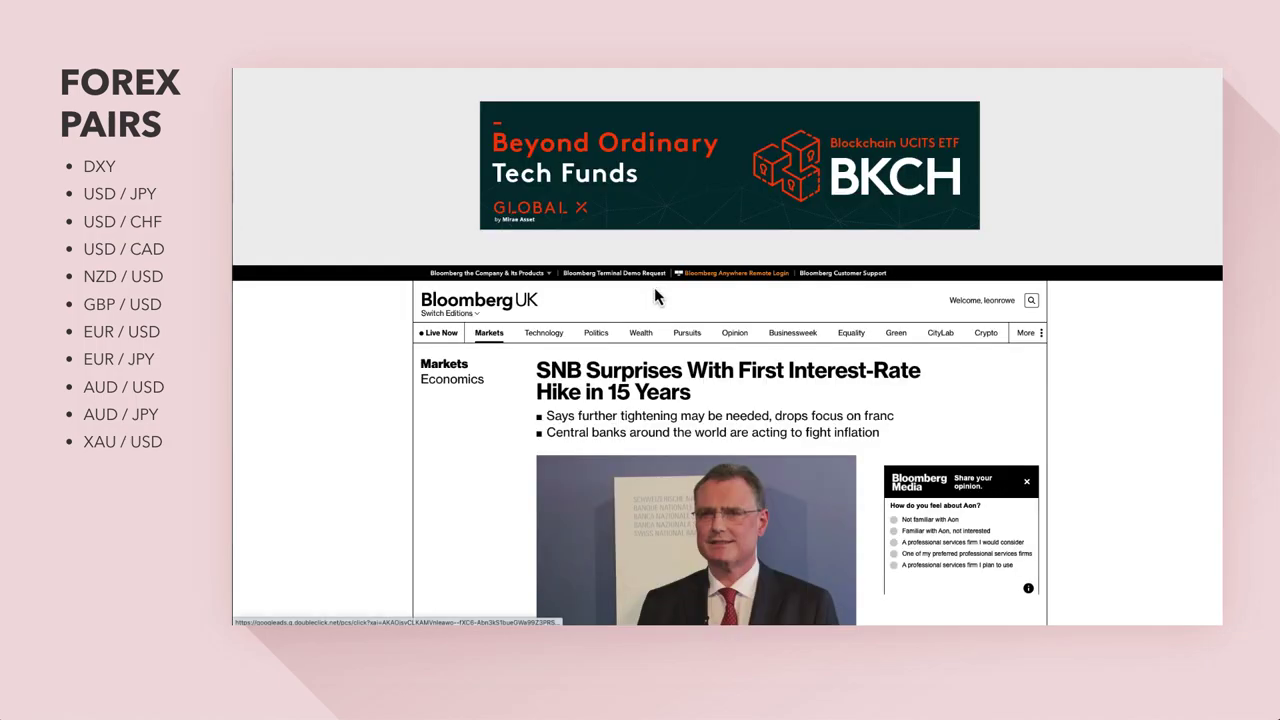
scroll(659, 408, "down", 2)
scroll(625, 280, "down", 2)
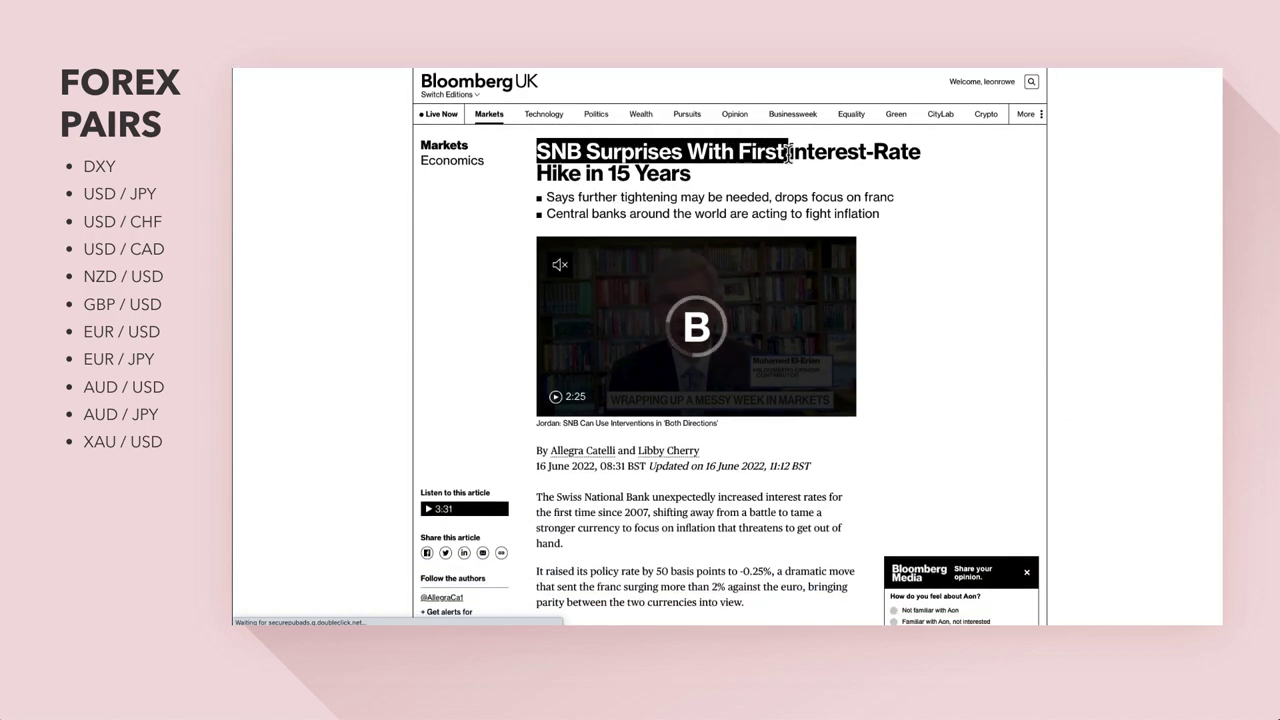
left_click_drag(789, 152, 846, 153)
mouse_move(687, 195)
left_mouse_down()
mouse_move(647, 190)
mouse_move(691, 170)
left_mouse_up()
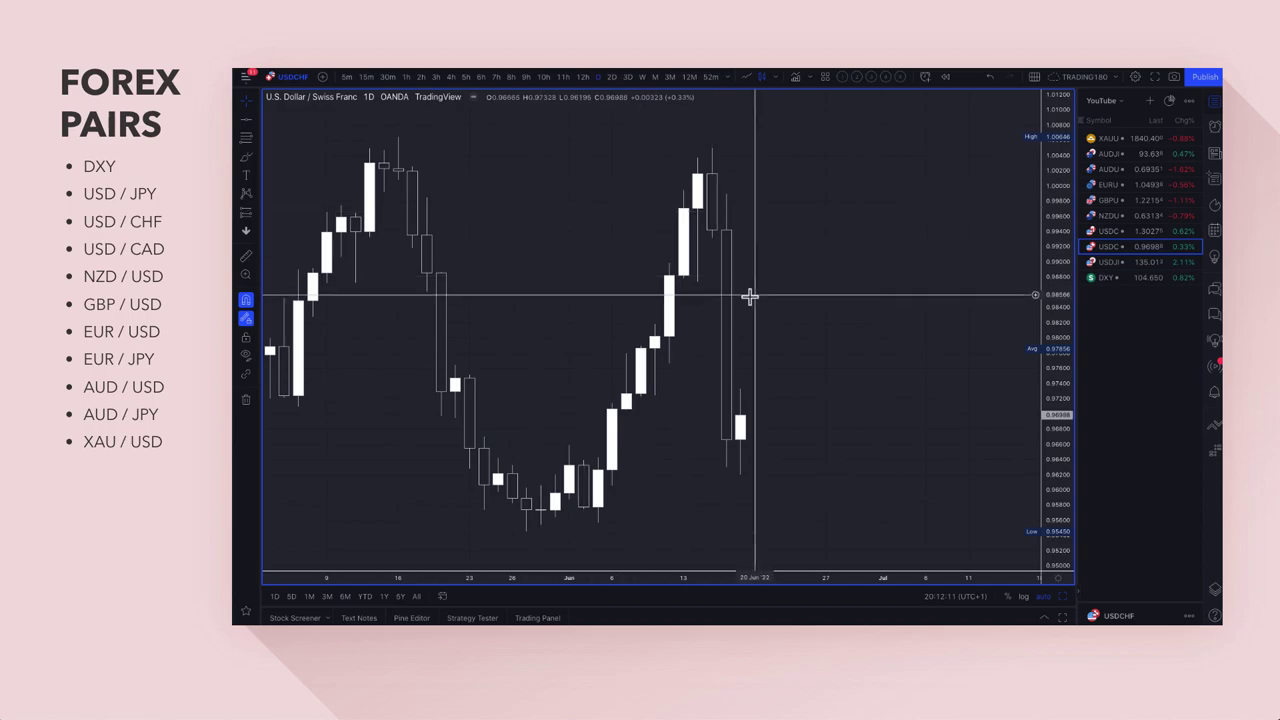
On the USD/CHF daily chart, mark a demand zone from 0.96330 to 0.95450 and a 1. SUPPLY zone at the May high from 1.00646 to 0.99396
scroll(794, 443, "down", 3)
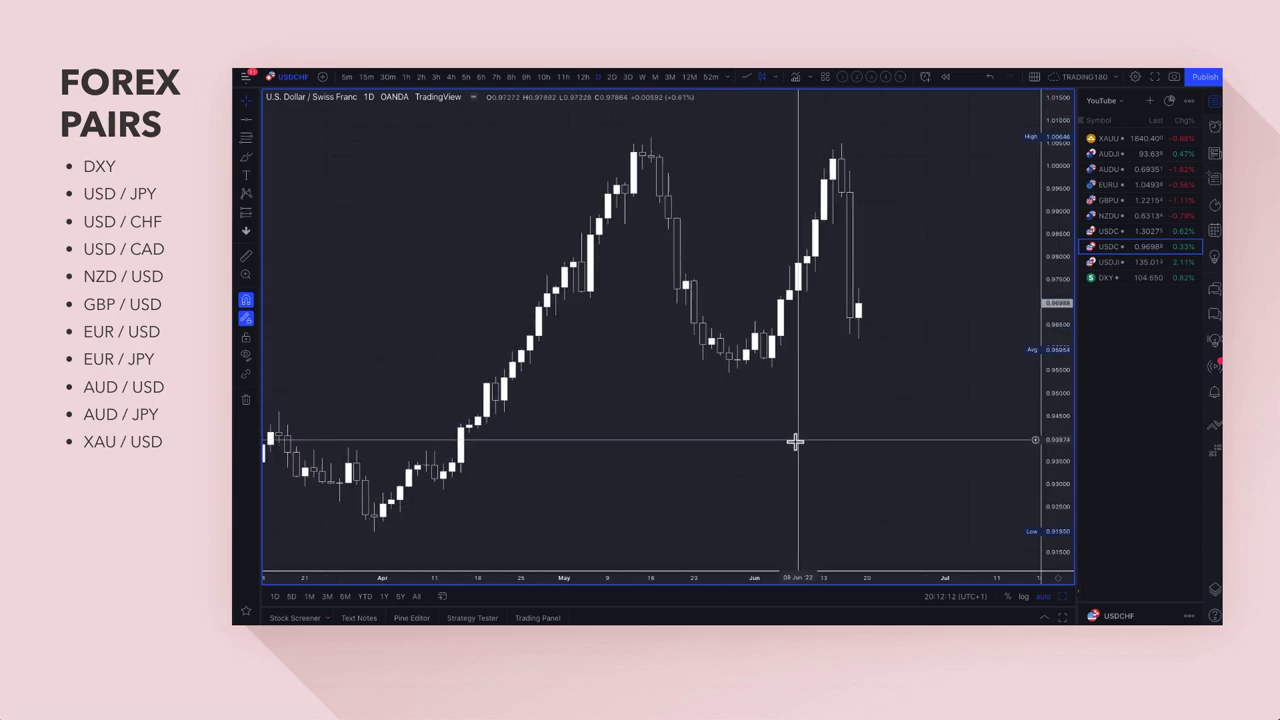
scroll(794, 443, "down", 2)
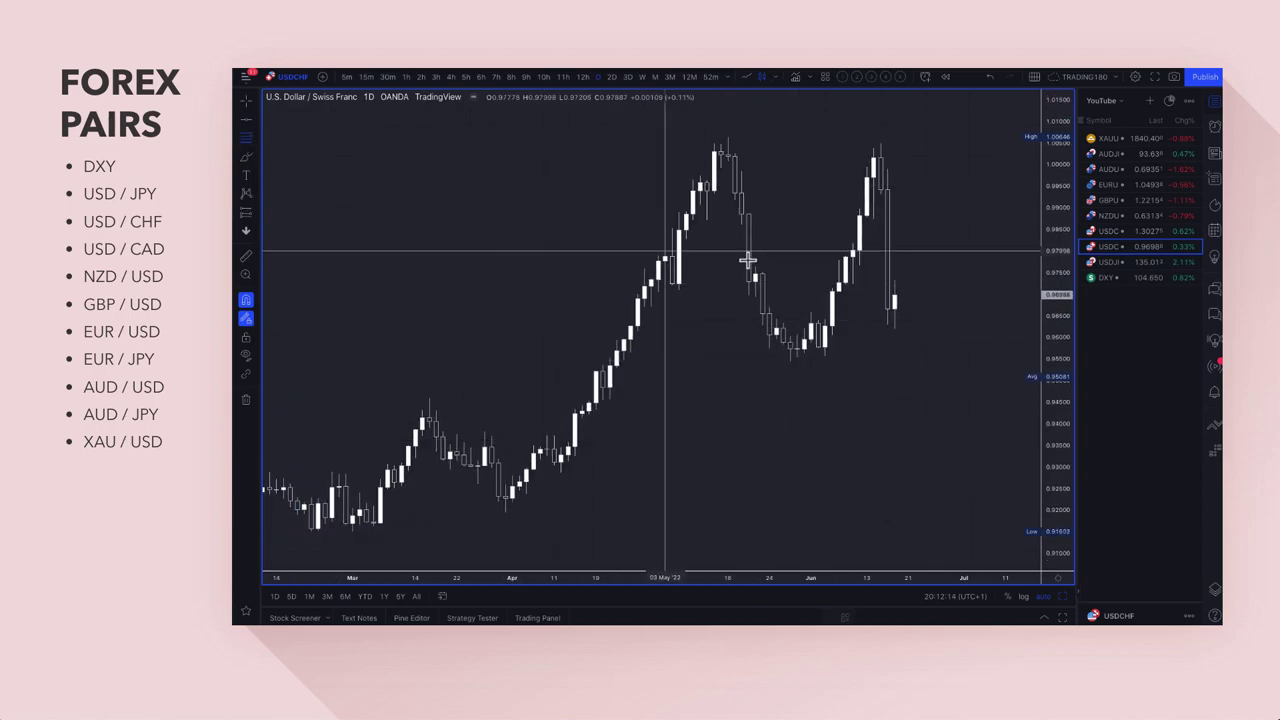
left_click_drag(818, 324, 790, 361)
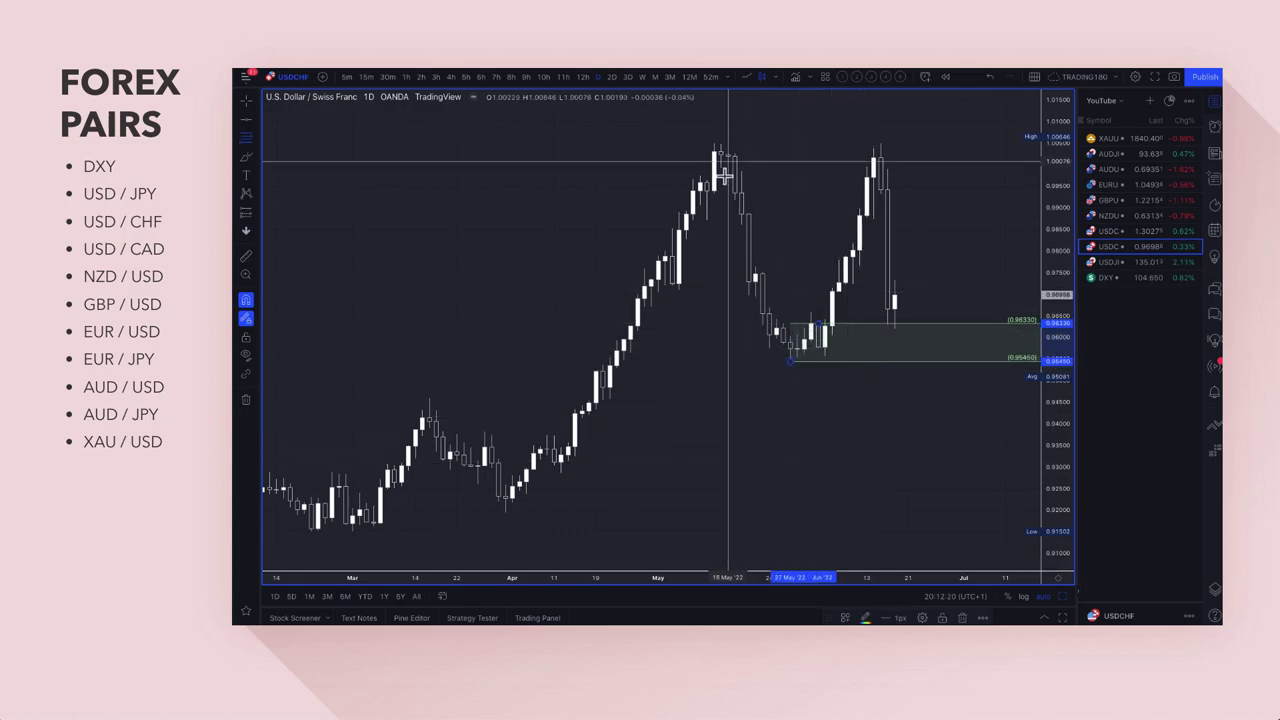
left_click_drag(715, 189, 727, 136)
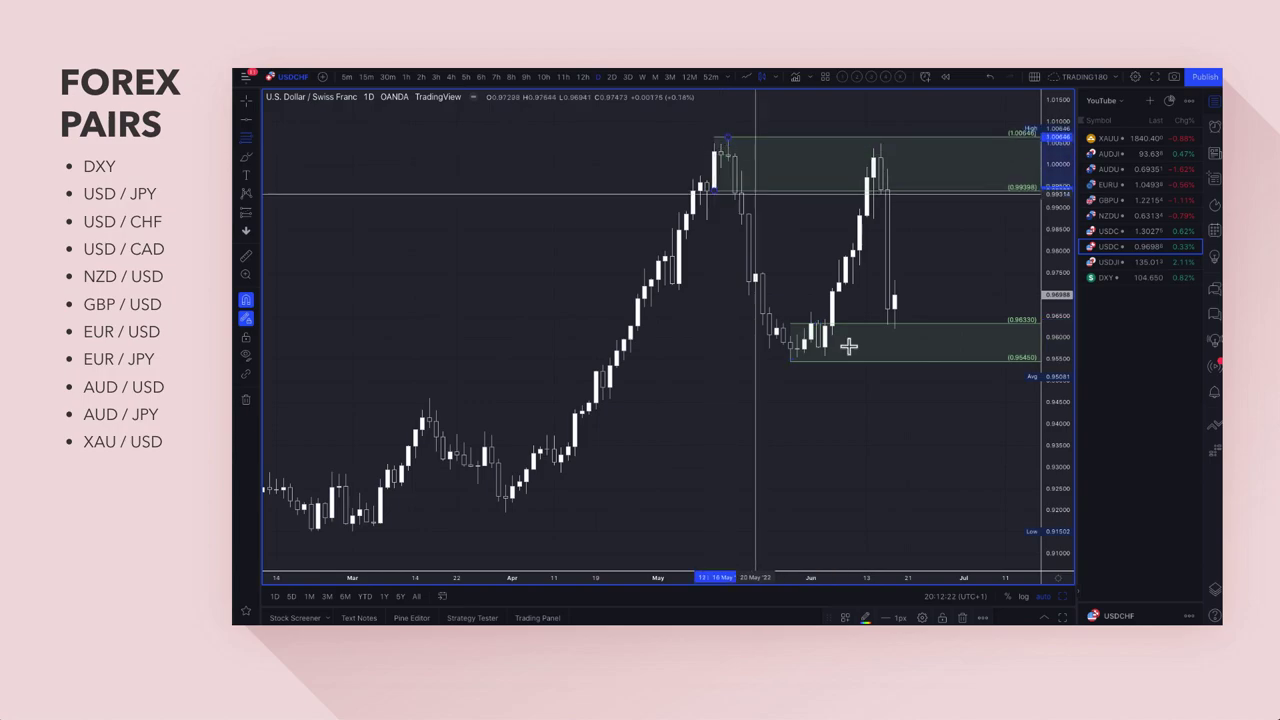
left_click(853, 616)
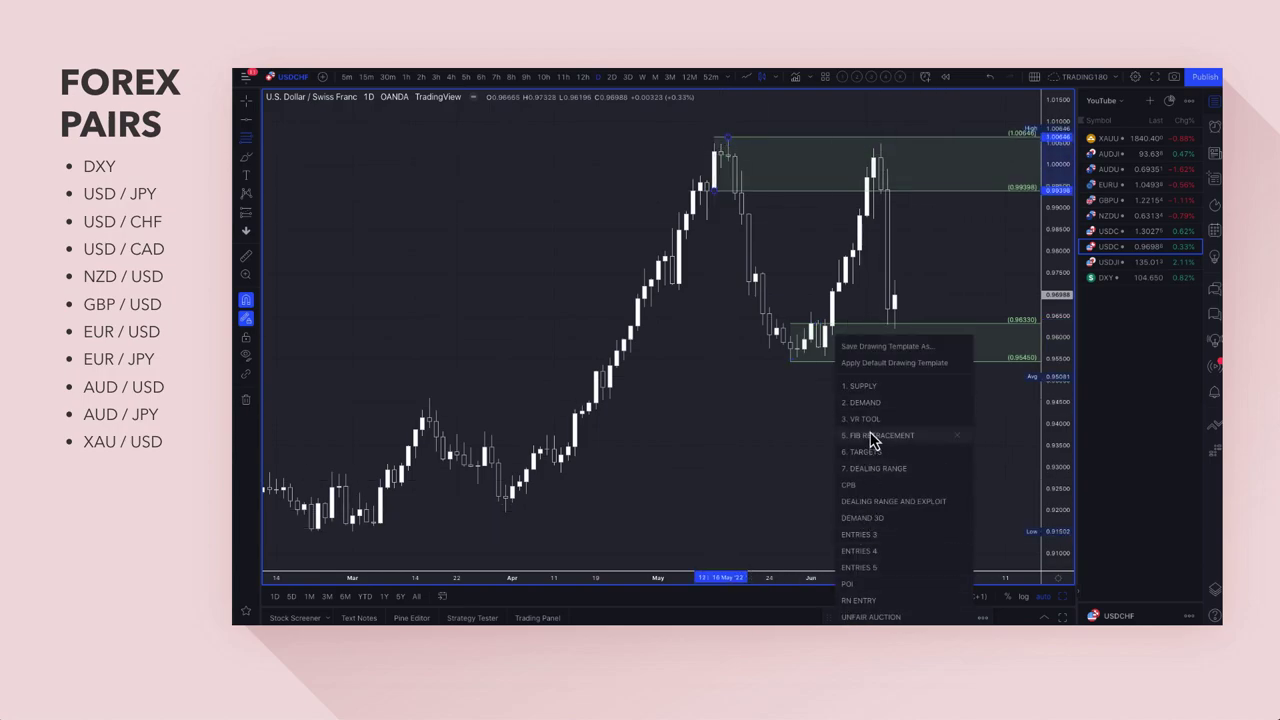
left_click(869, 385)
Circle the area inside the USD/CHF demand zone, and brush a downward arrow from the supply zone and an upward arrow from the circle
scroll(755, 384, "down", 2)
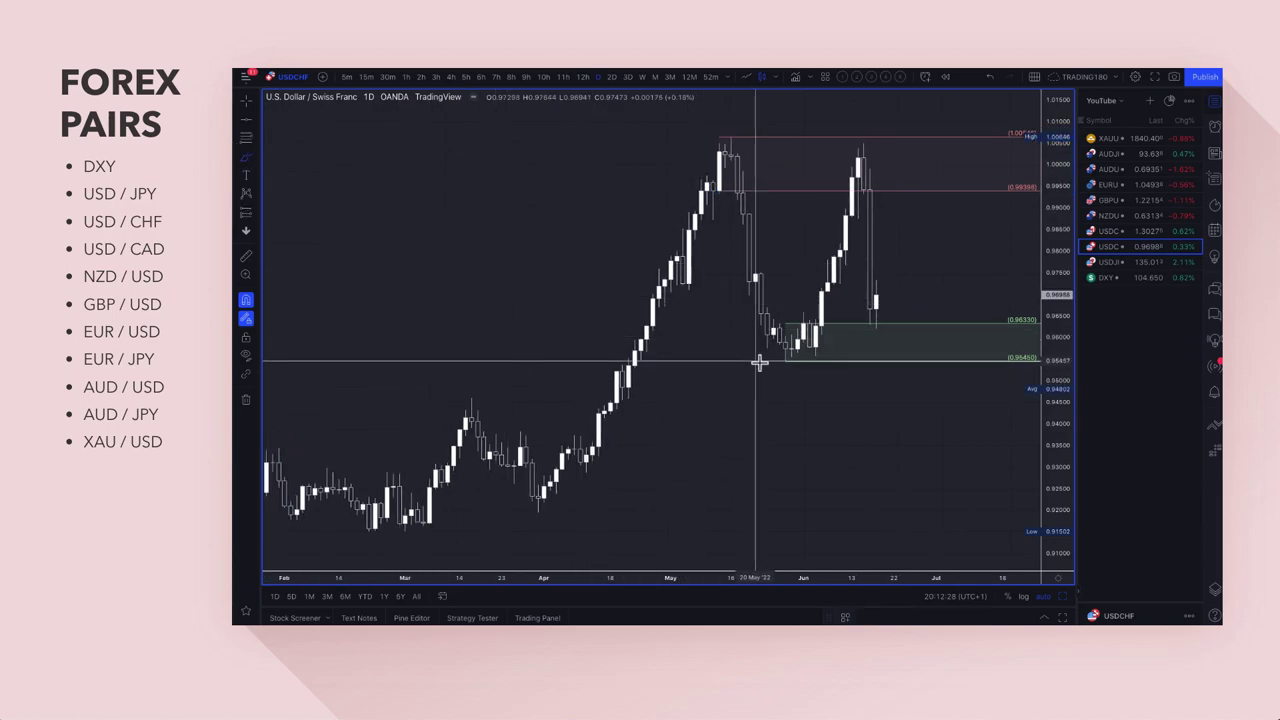
mouse_move(880, 327)
left_mouse_down()
mouse_move(900, 348)
mouse_move(884, 327)
left_mouse_up()
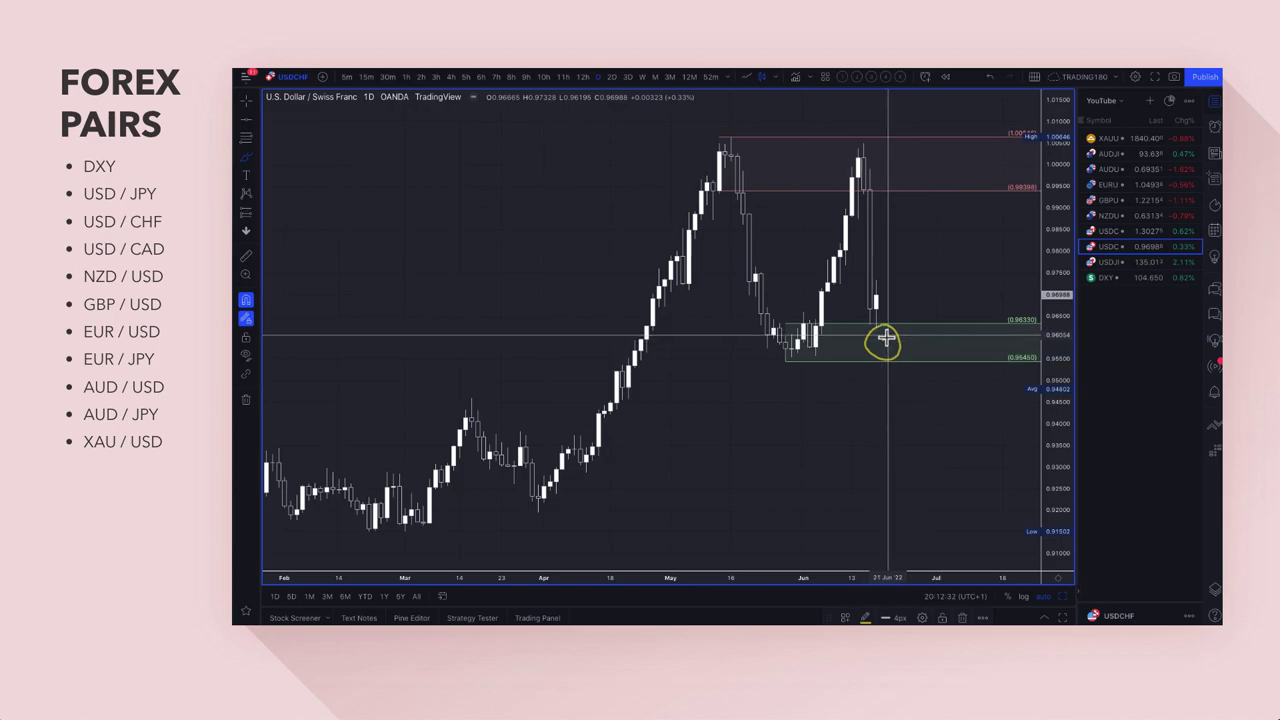
mouse_move(898, 160)
left_mouse_down()
mouse_move(914, 218)
mouse_move(949, 212)
left_mouse_up()
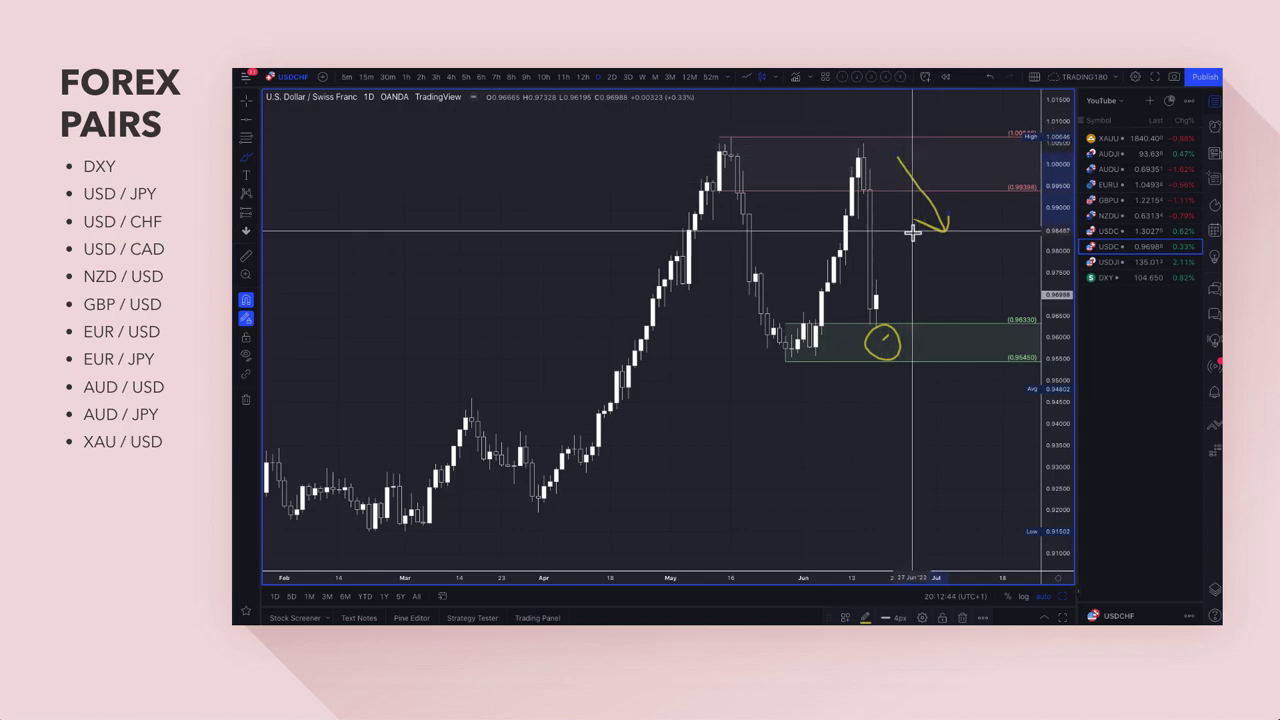
mouse_move(883, 341)
left_mouse_down()
mouse_move(932, 294)
mouse_move(937, 308)
left_mouse_up()
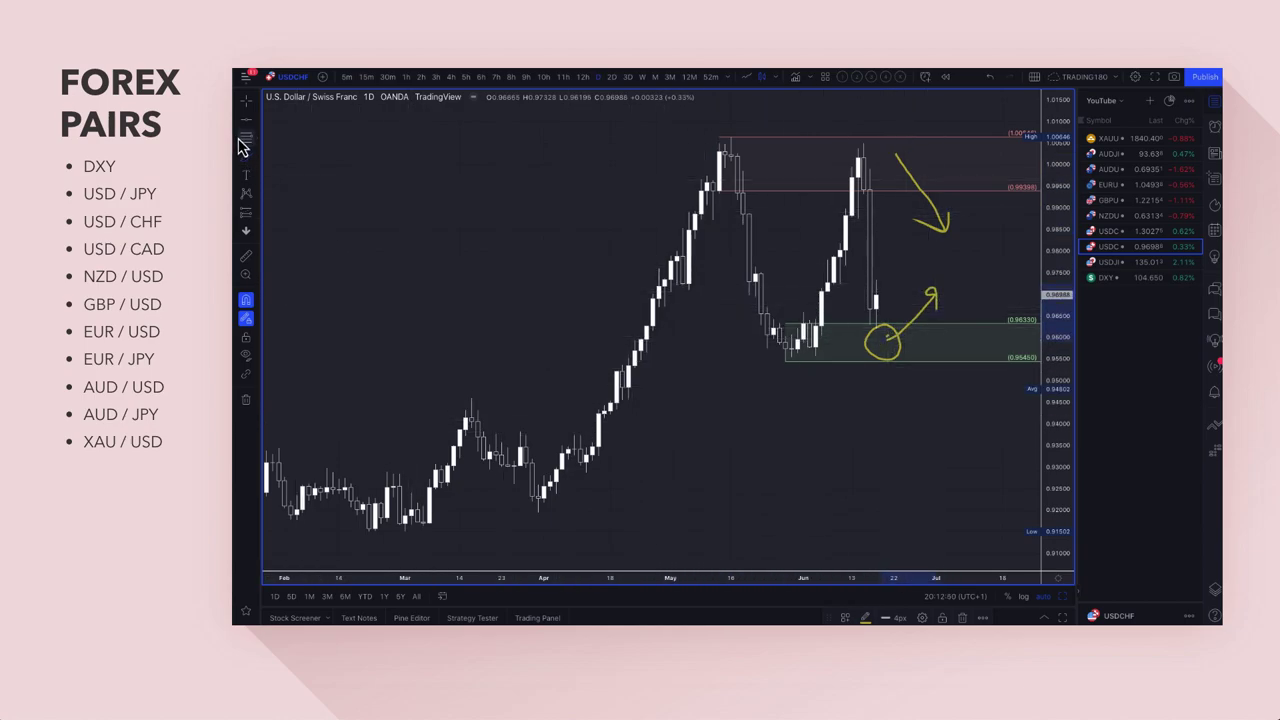
key("Escape")
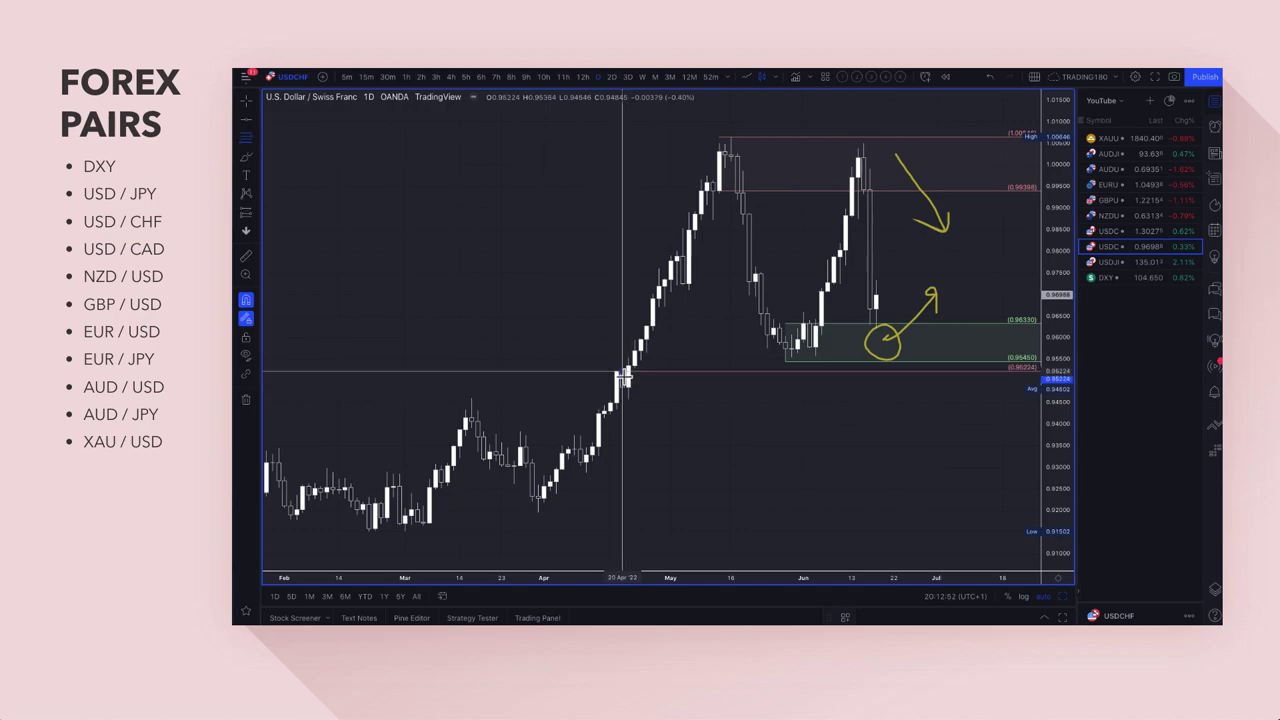
Mark a second USD/CHF demand zone at the 20 April candle from 0.95224 to 0.94546, using the 2. DEMAND template
left_click(622, 402)
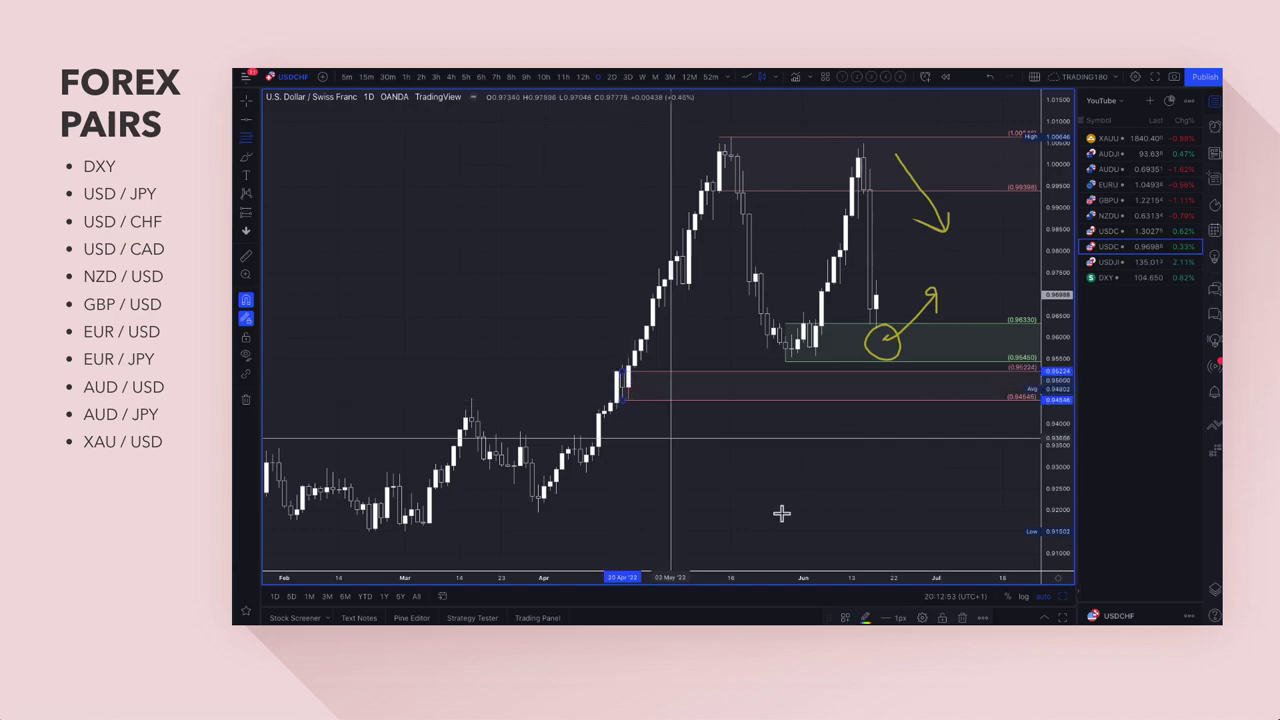
left_click(846, 619)
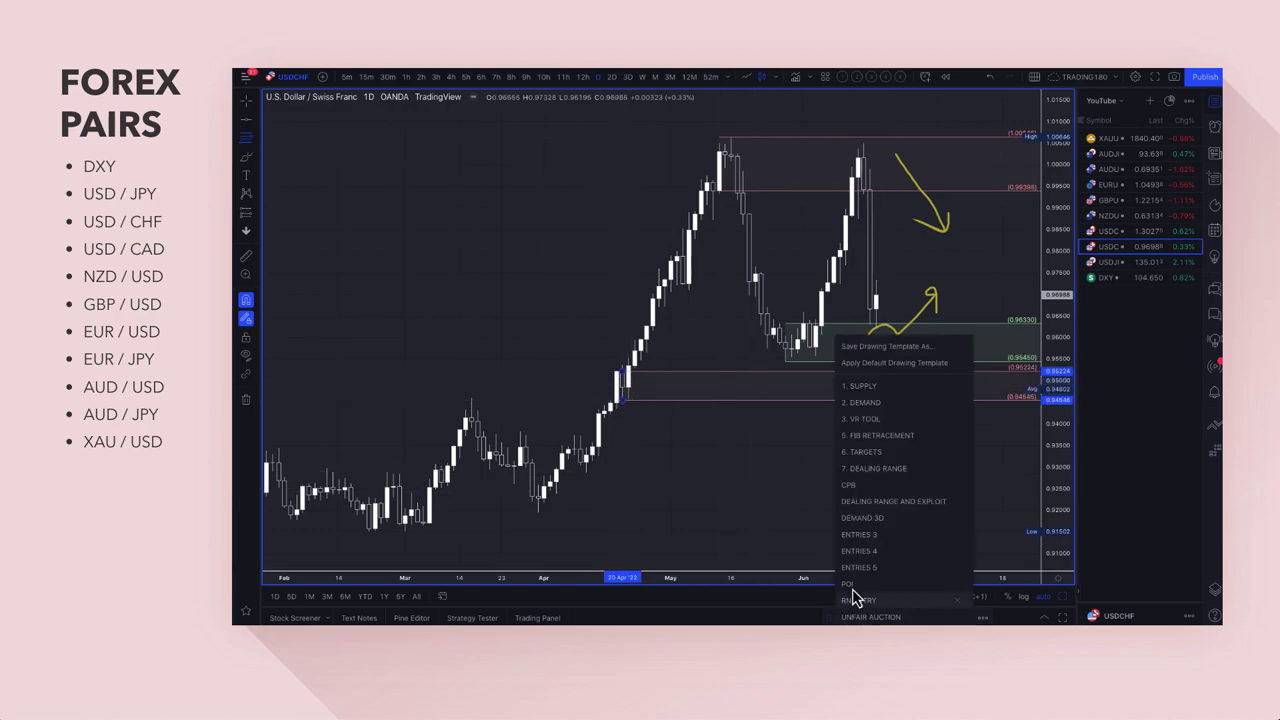
left_click(866, 403)
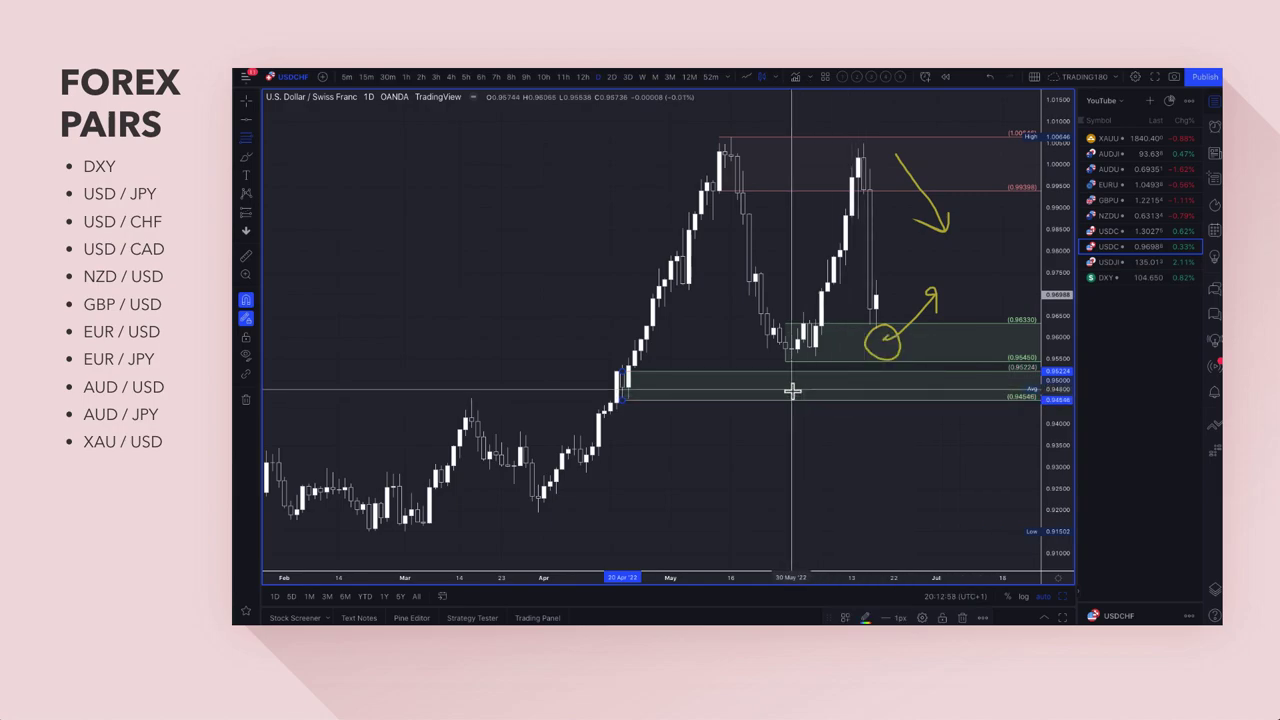
On the USD/CAD daily chart, mark a supply zone at the 12 May candle from 1.30768 to 1.29934, using the 1. SUPPLY template
scroll(891, 343, "up", 3)
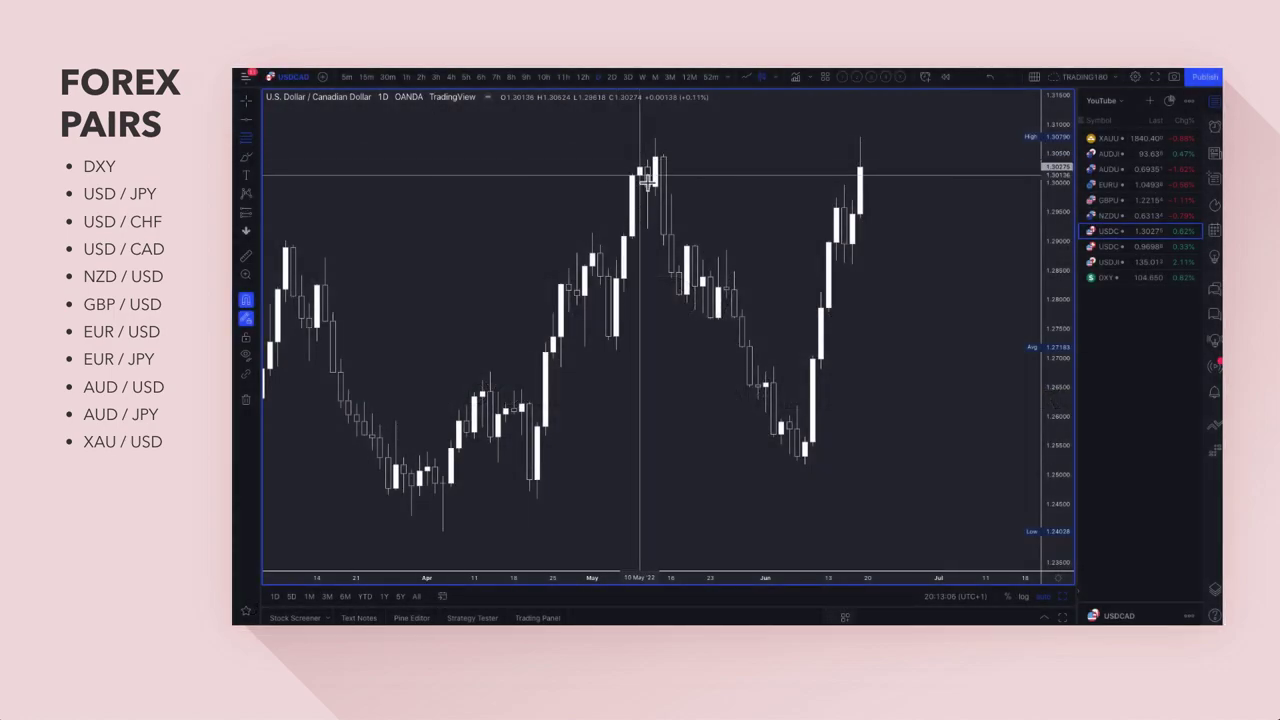
left_click_drag(651, 158, 655, 139)
left_click(846, 617)
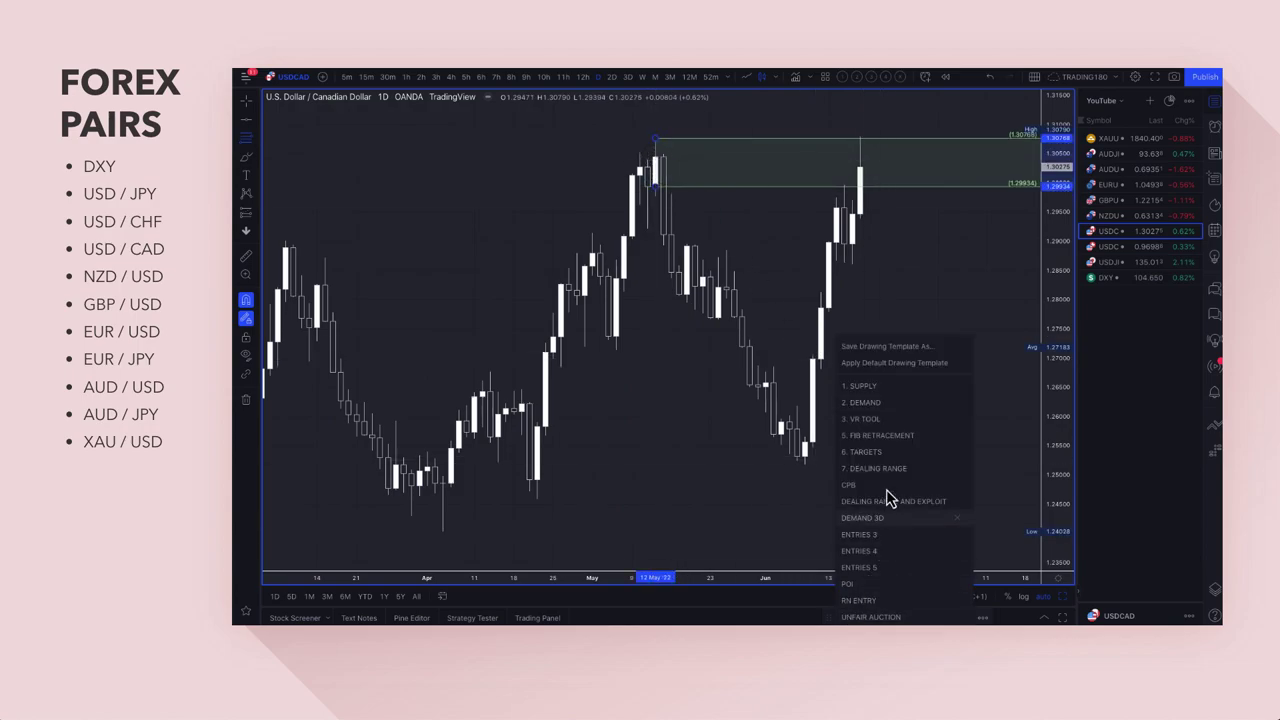
left_click(866, 386)
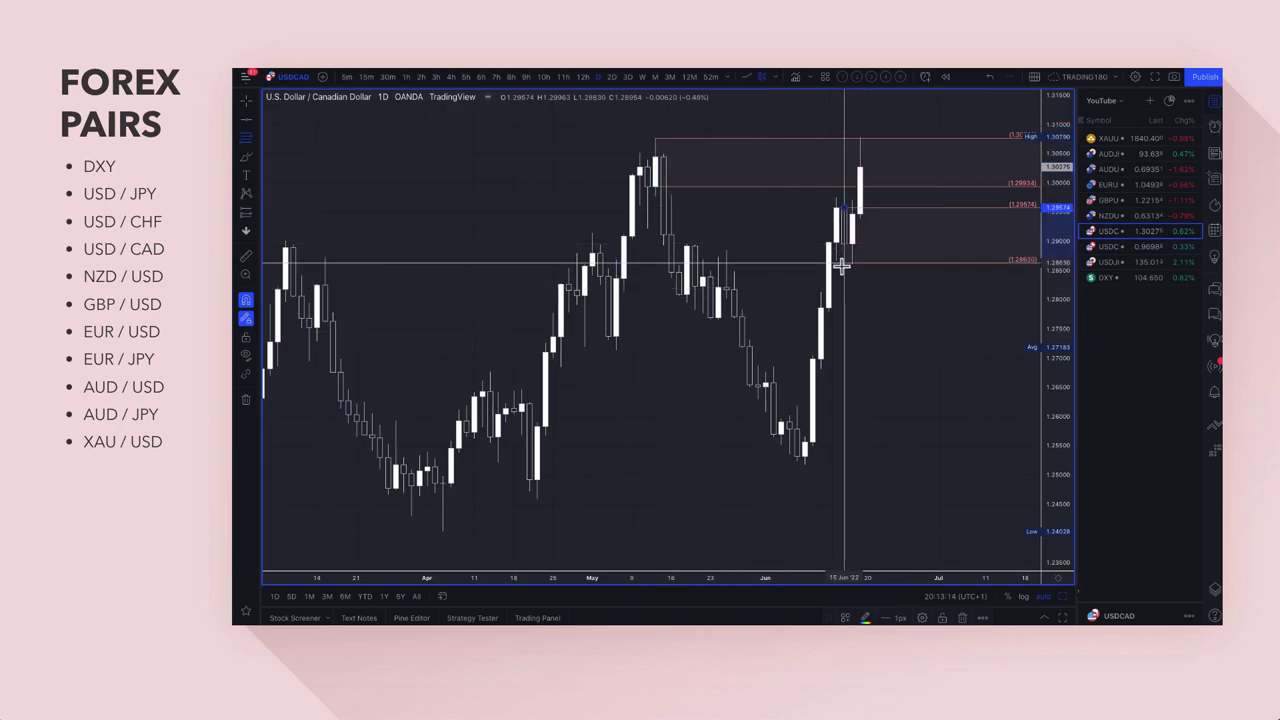
Mark USD/CAD demand zones at the 15 June candle from 1.29574 to 1.28630 and at the early June low from 1.25788 to 1.25176, using 2. DEMAND
left_click(848, 616)
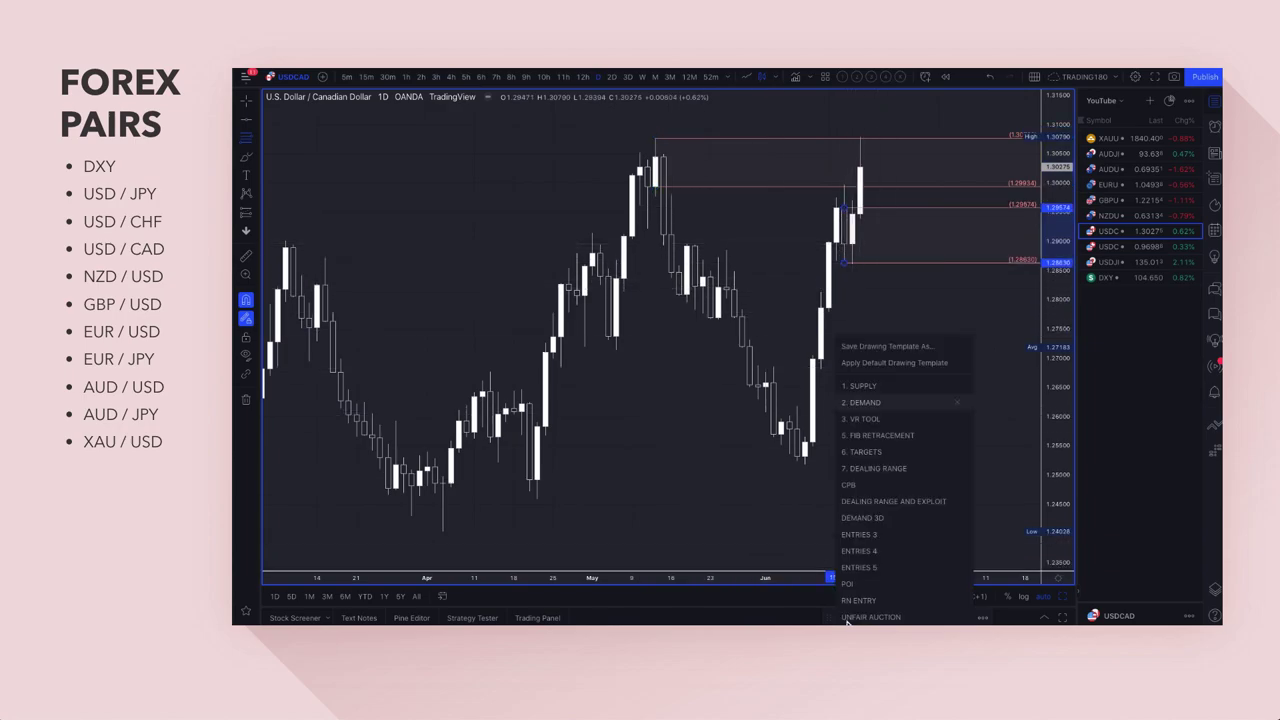
left_click(864, 402)
left_click_drag(798, 443, 805, 467)
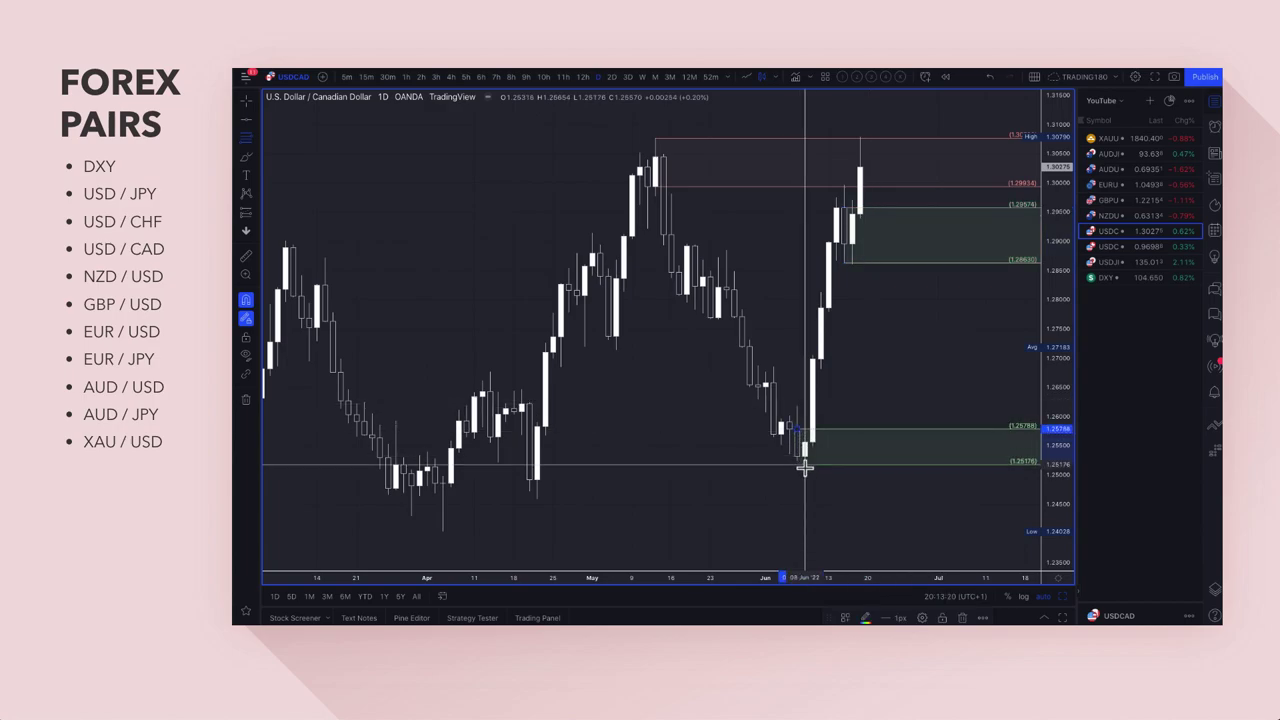
scroll(923, 337, "up", 5)
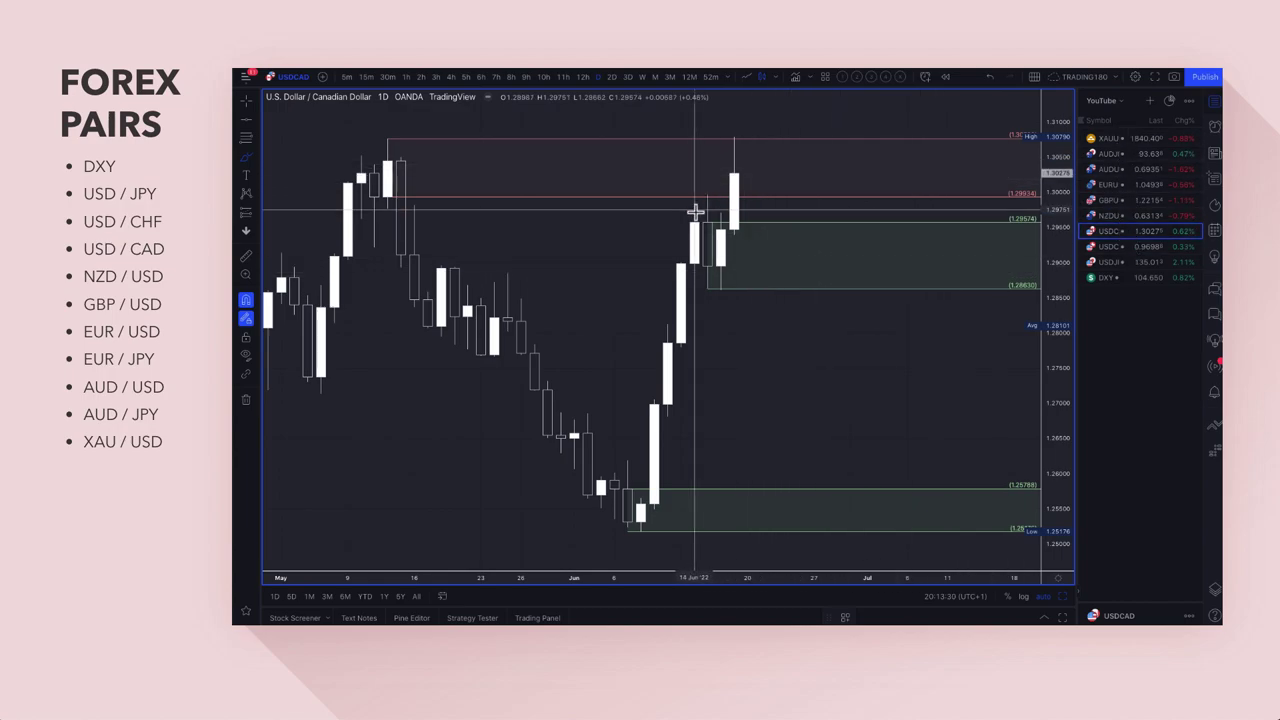
scroll(817, 150, "down", 2)
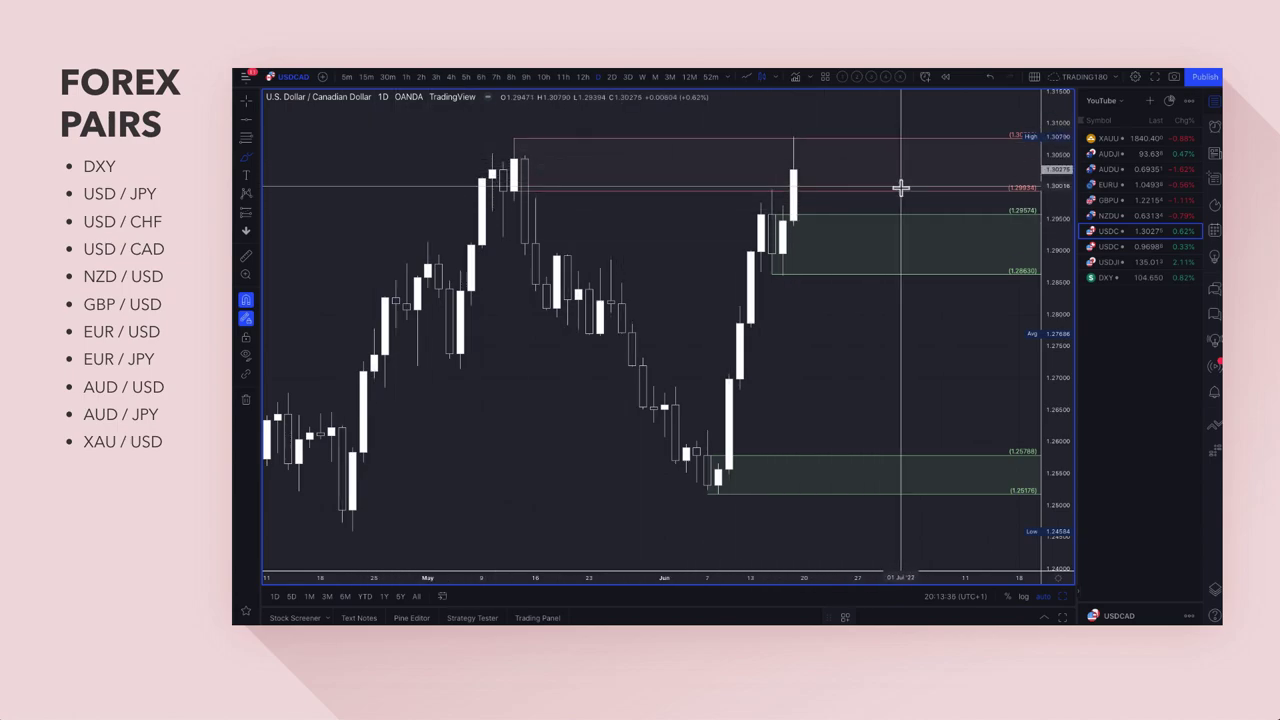
Circle the latest USD/CAD candle in the supply zone, and brush a line down to the upper demand zone with an arrow back up
scroll(901, 187, "down", 2)
scroll(901, 187, "up", 3)
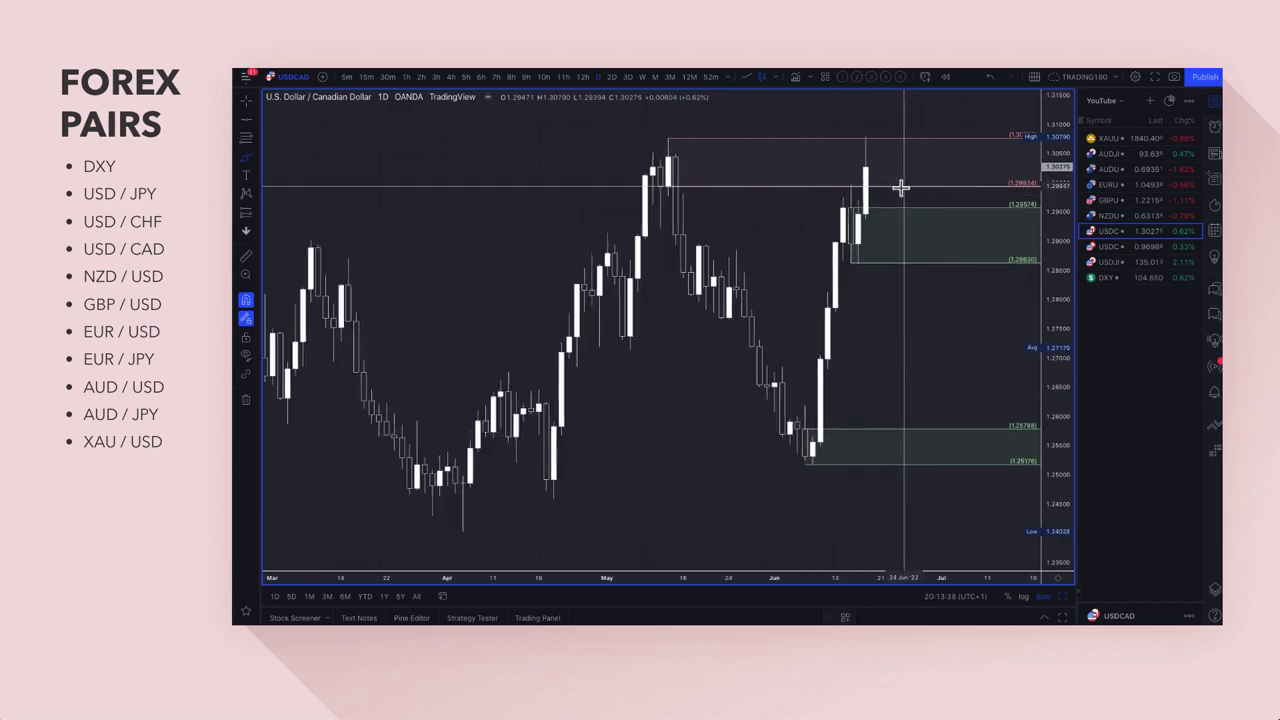
mouse_move(867, 136)
left_mouse_down()
mouse_move(856, 178)
mouse_move(864, 140)
mouse_move(919, 261)
left_mouse_up()
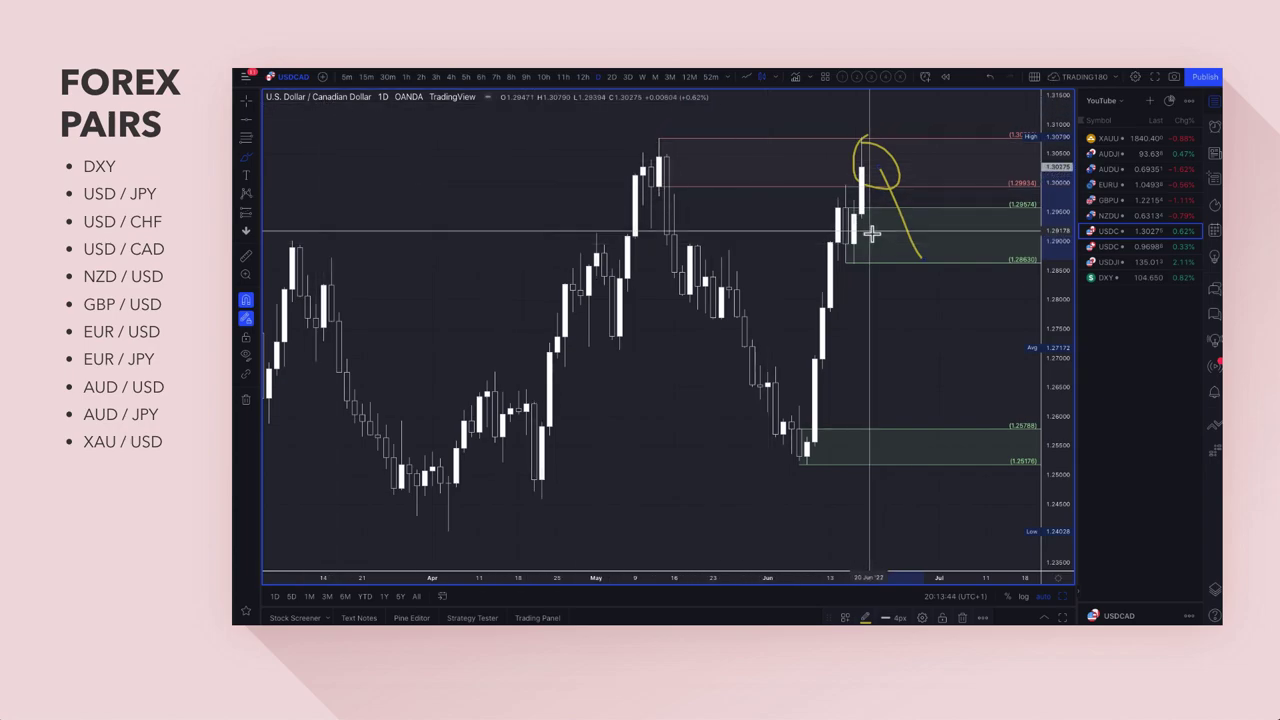
mouse_move(919, 260)
left_mouse_down()
mouse_move(934, 191)
mouse_move(969, 198)
left_mouse_up()
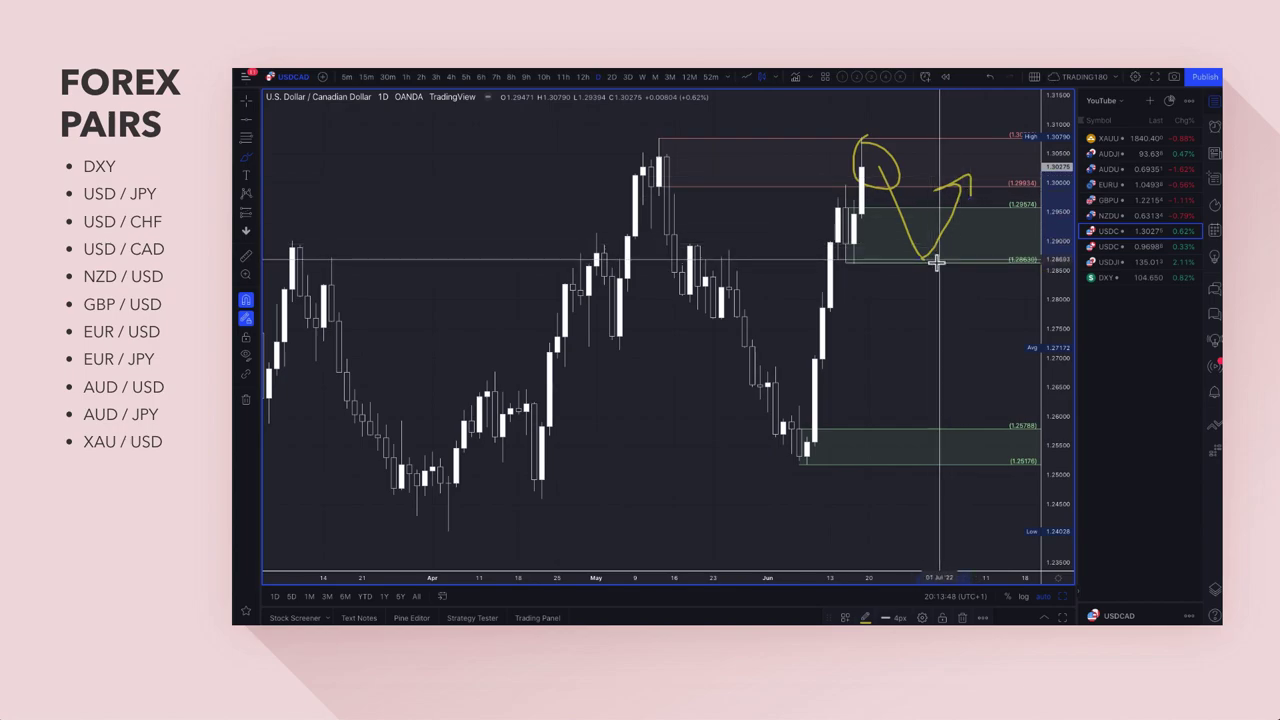
On NZD/USD, mark a 2–3 June supply zone from 0.65763 to 0.64830 with 1. SUPPLY, and brush an arrow rising into it and falling back
scroll(914, 266, "up", 3)
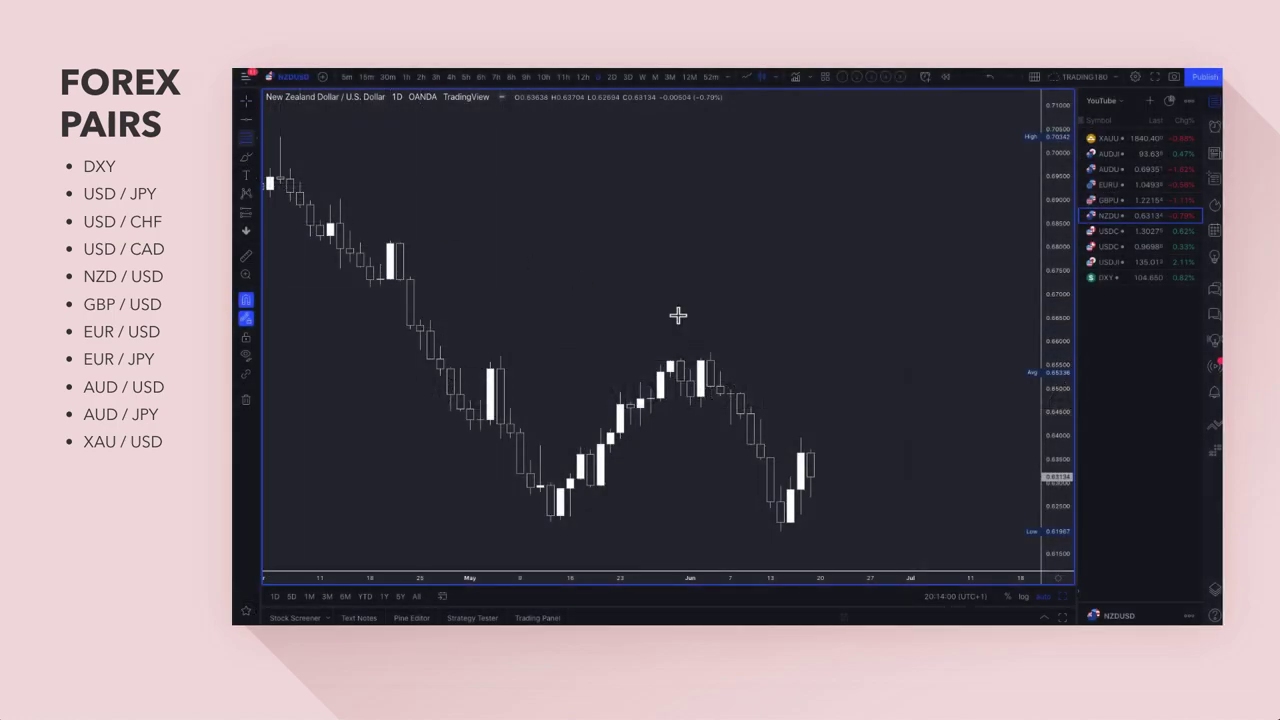
left_click_drag(702, 391, 708, 354)
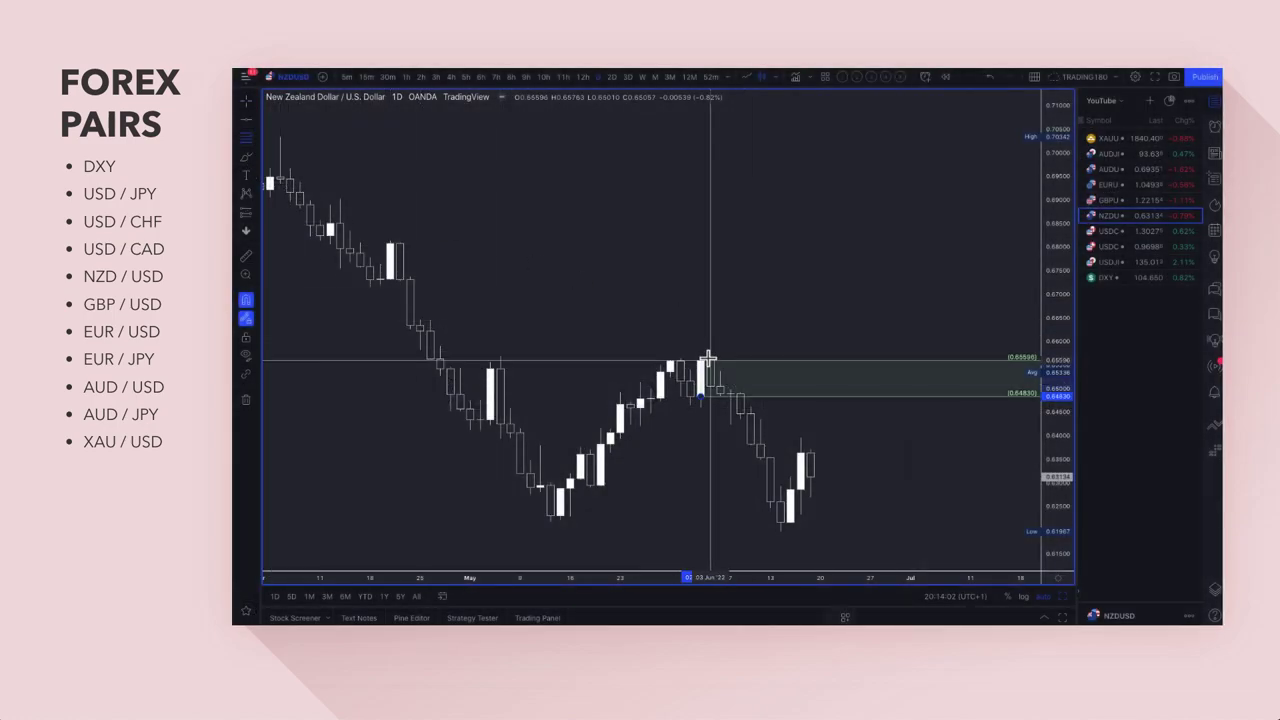
right_click(843, 618)
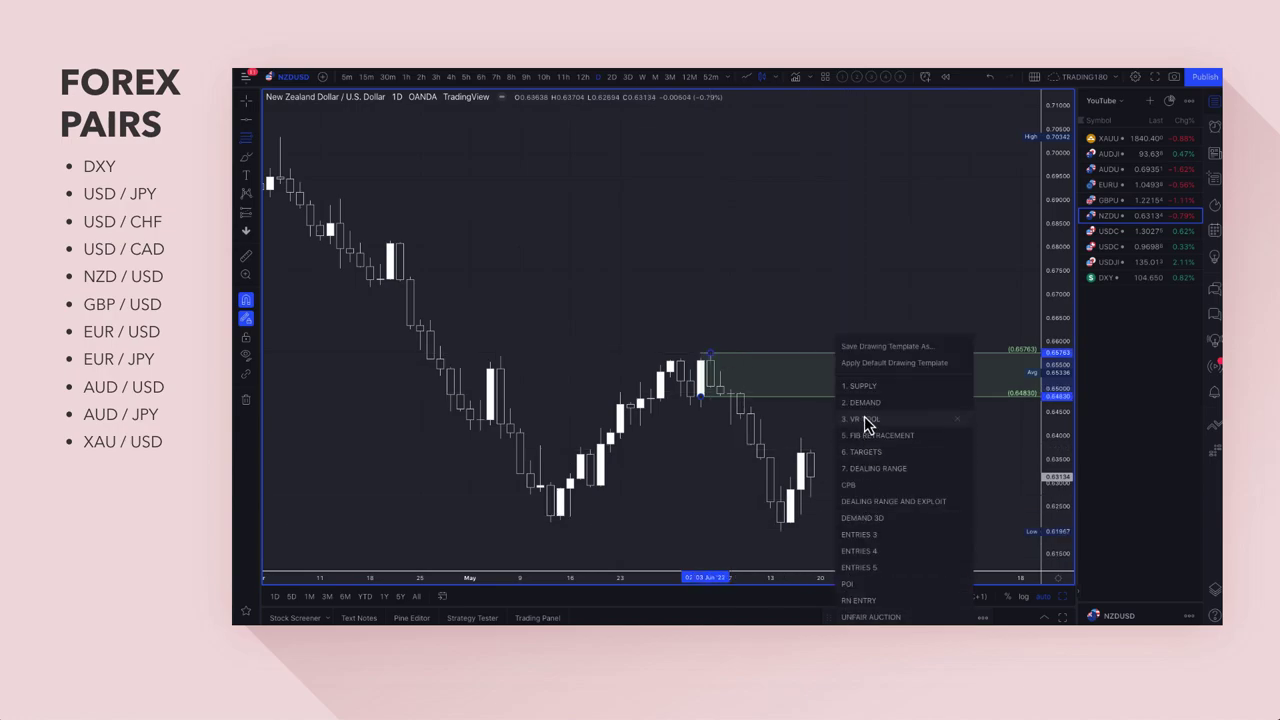
left_click(865, 404)
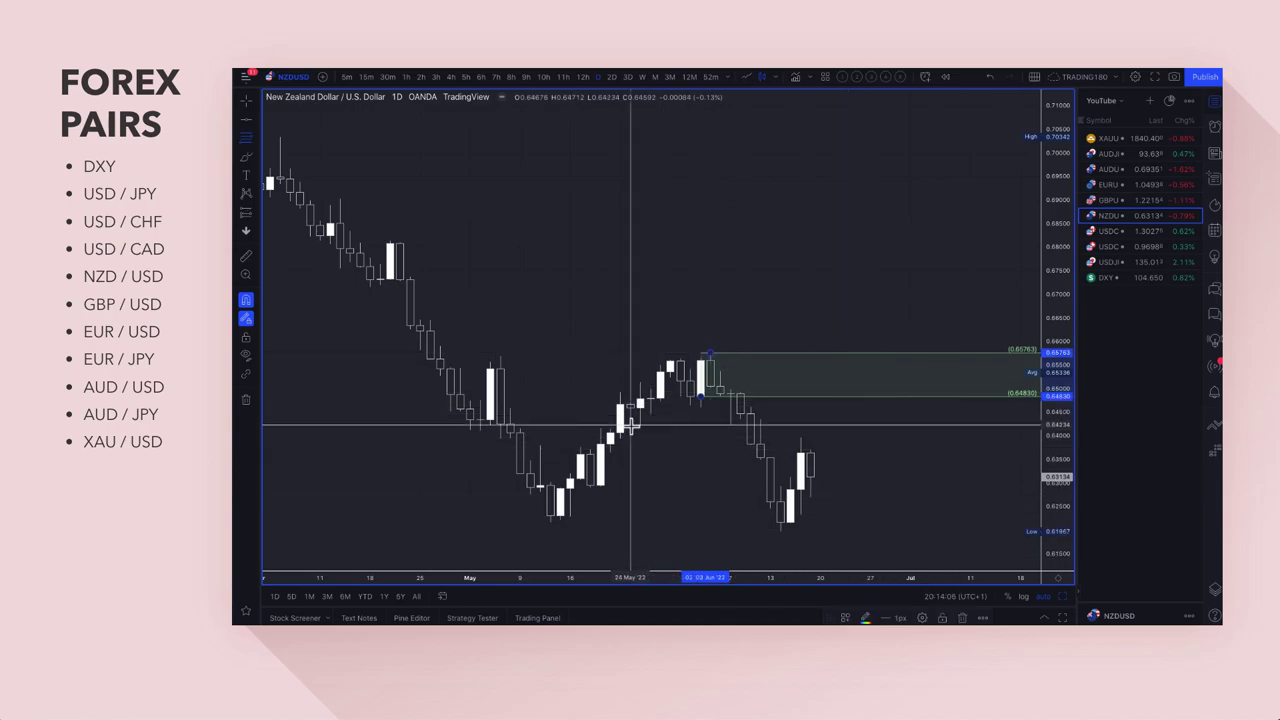
left_click(846, 619)
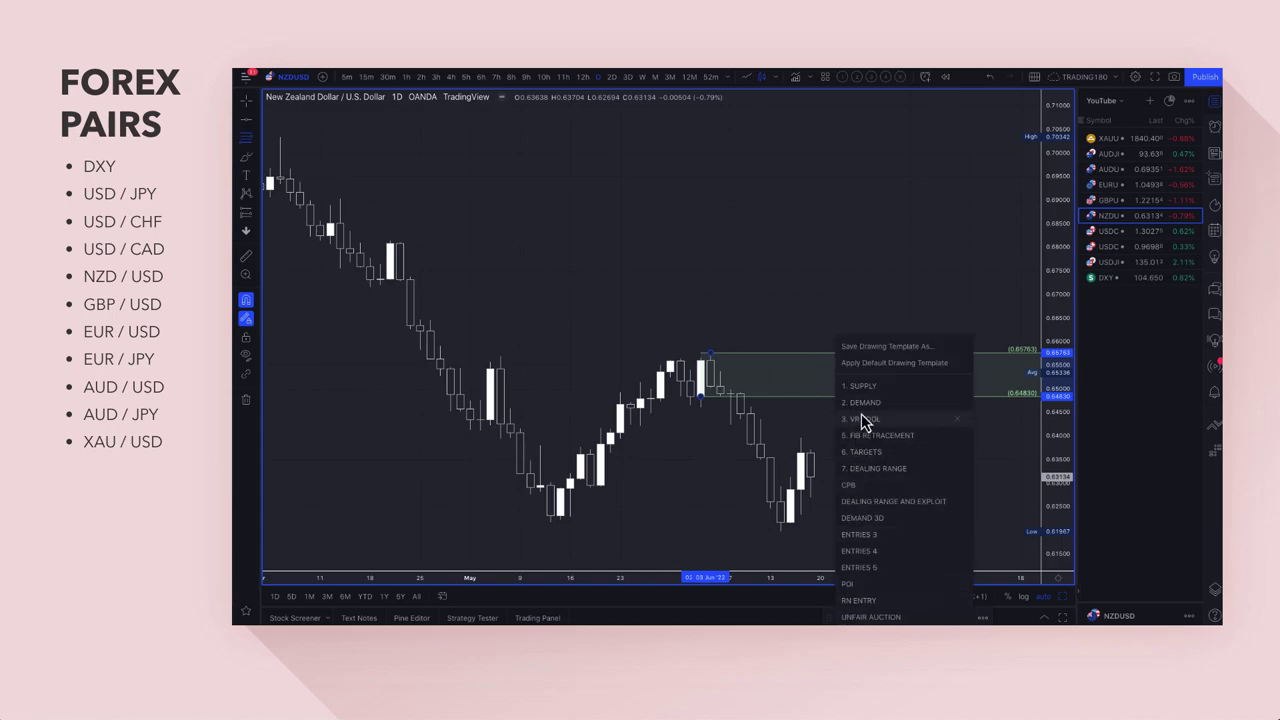
left_click(865, 388)
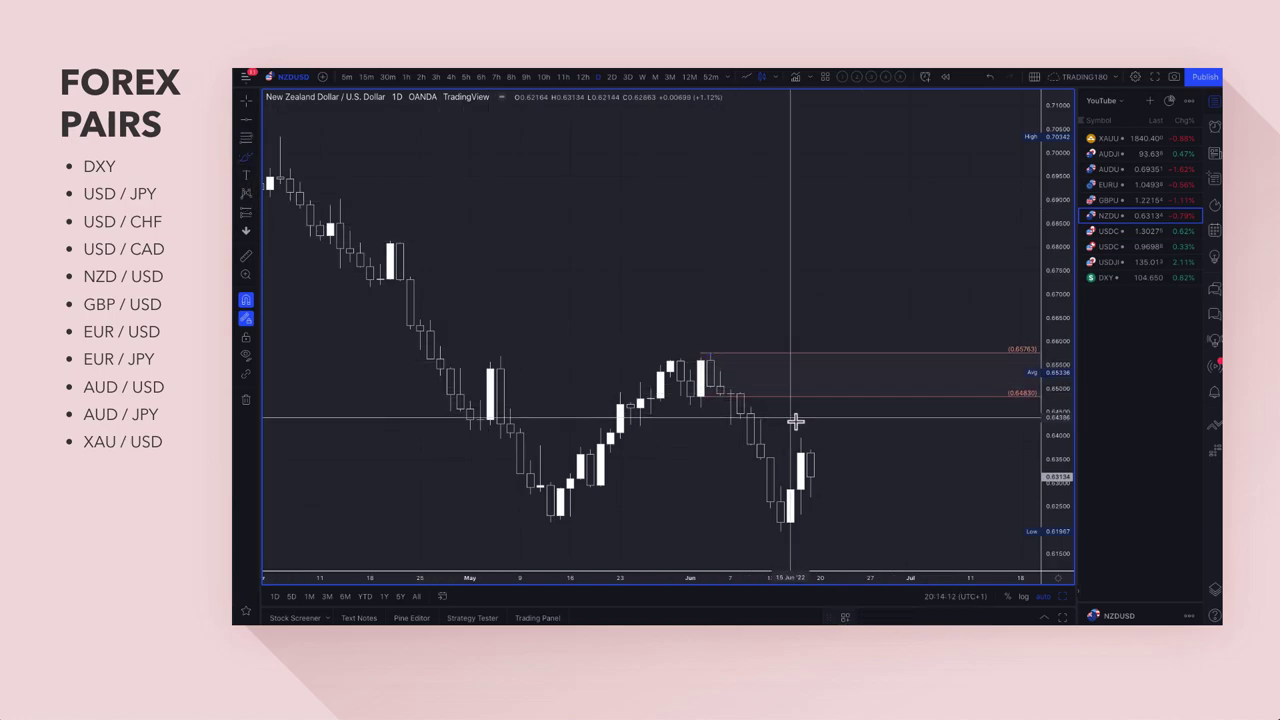
mouse_move(812, 447)
left_mouse_down()
mouse_move(834, 357)
mouse_move(903, 437)
mouse_move(908, 486)
mouse_move(930, 462)
left_mouse_up()
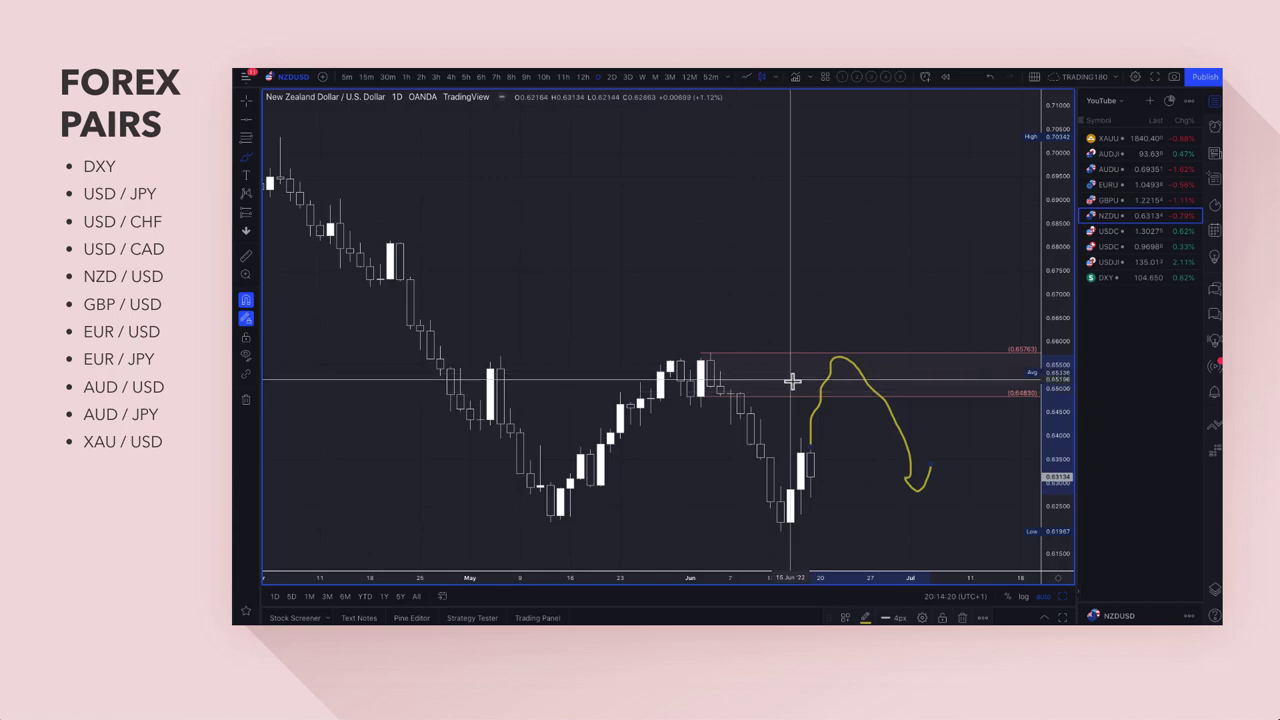
Mark an NZD/USD demand zone at the mid-May low from 0.62949 to 0.62166 with 2. DEMAND, and brush a circle and upward stroke over the June bounce
left_click(247, 140)
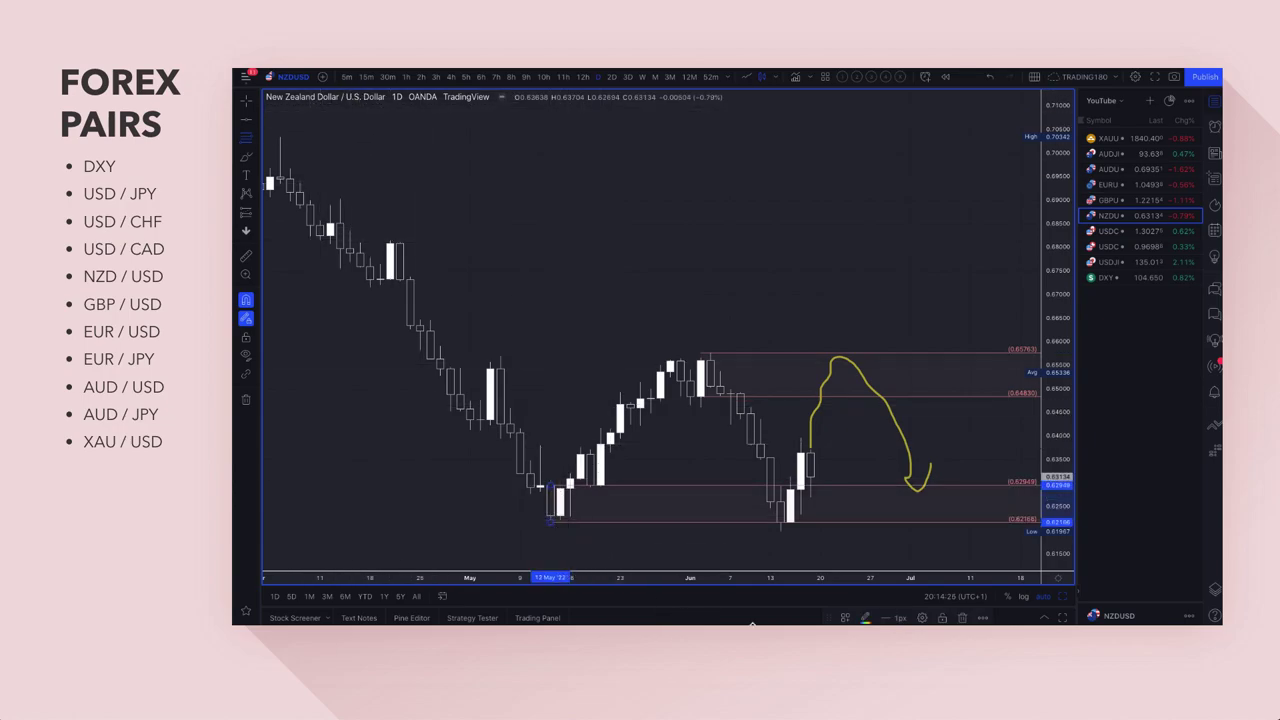
left_click(847, 618)
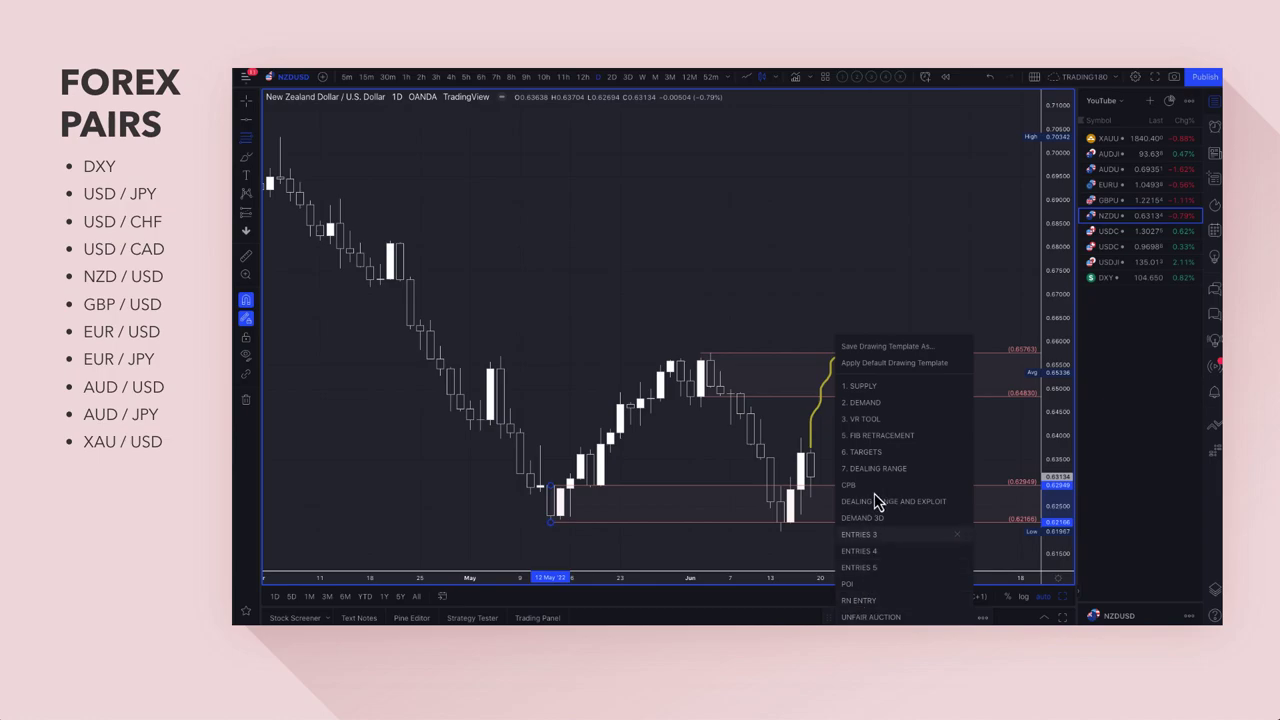
left_click(872, 405)
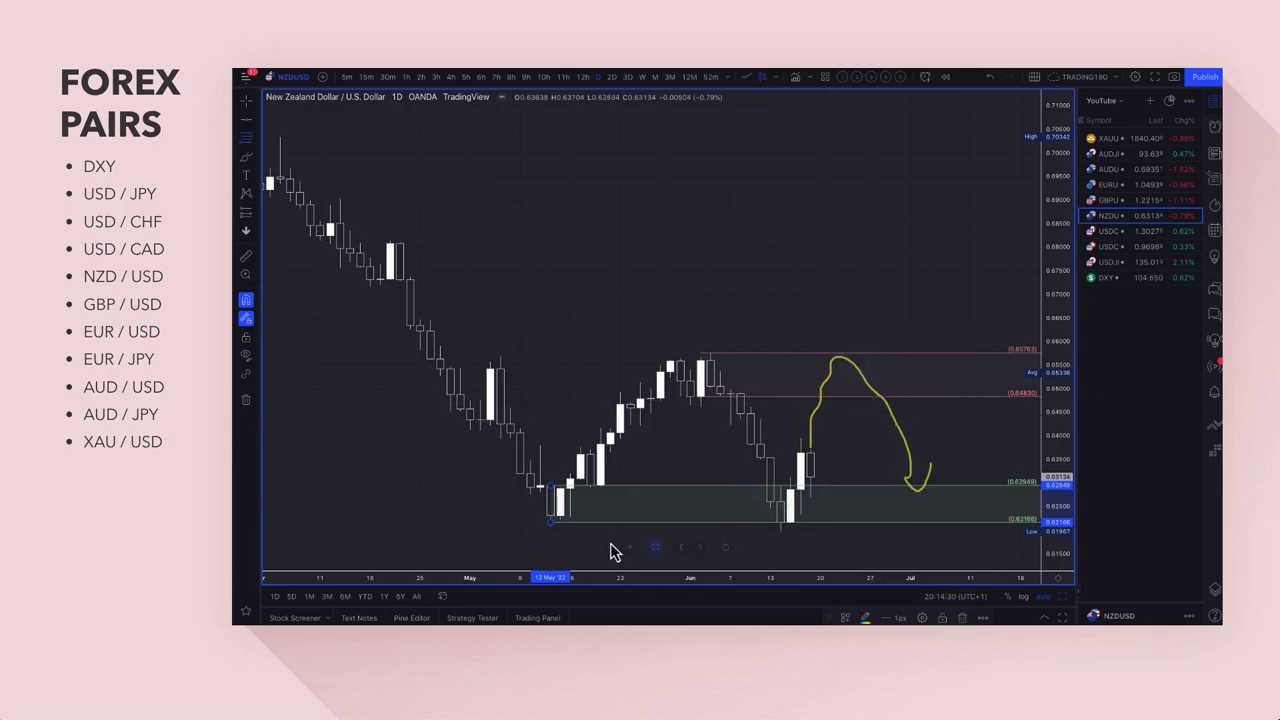
left_click(241, 160)
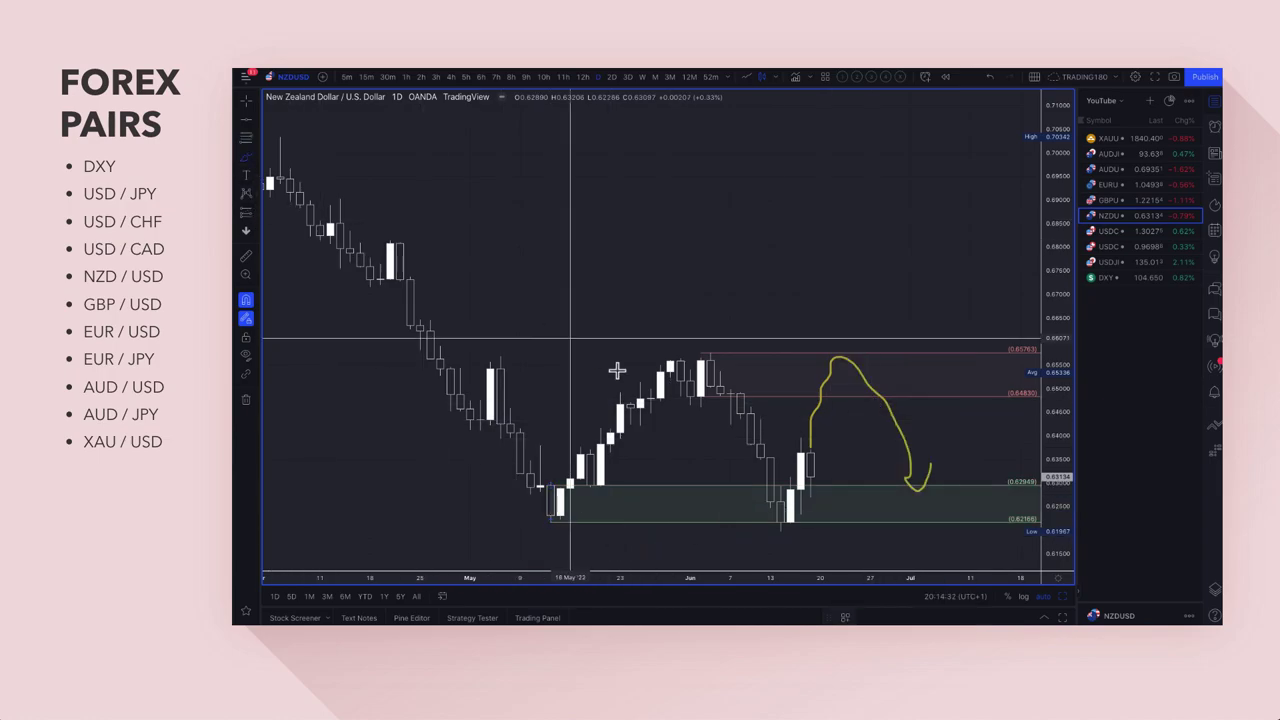
mouse_move(790, 492)
left_mouse_down()
mouse_move(802, 540)
mouse_move(781, 501)
left_mouse_up()
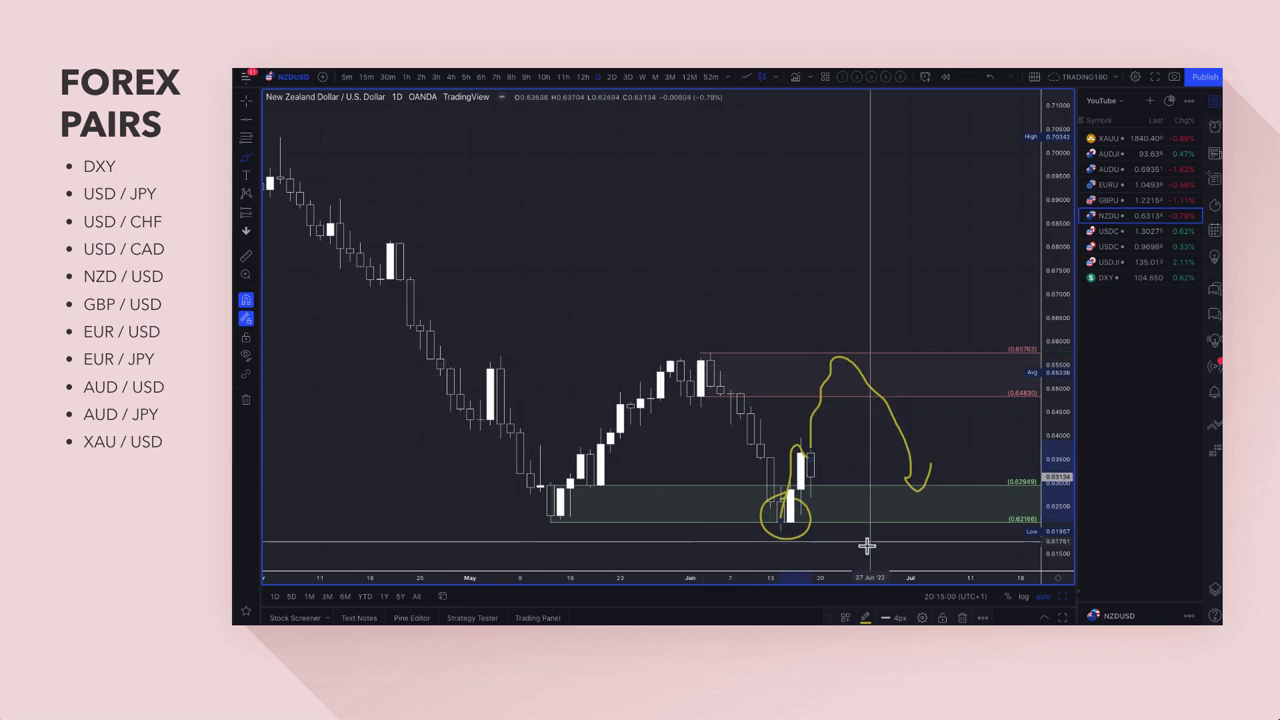
Bring up the GBP/USD daily chart with the price history back to February in view
scroll(838, 410, "up", 3)
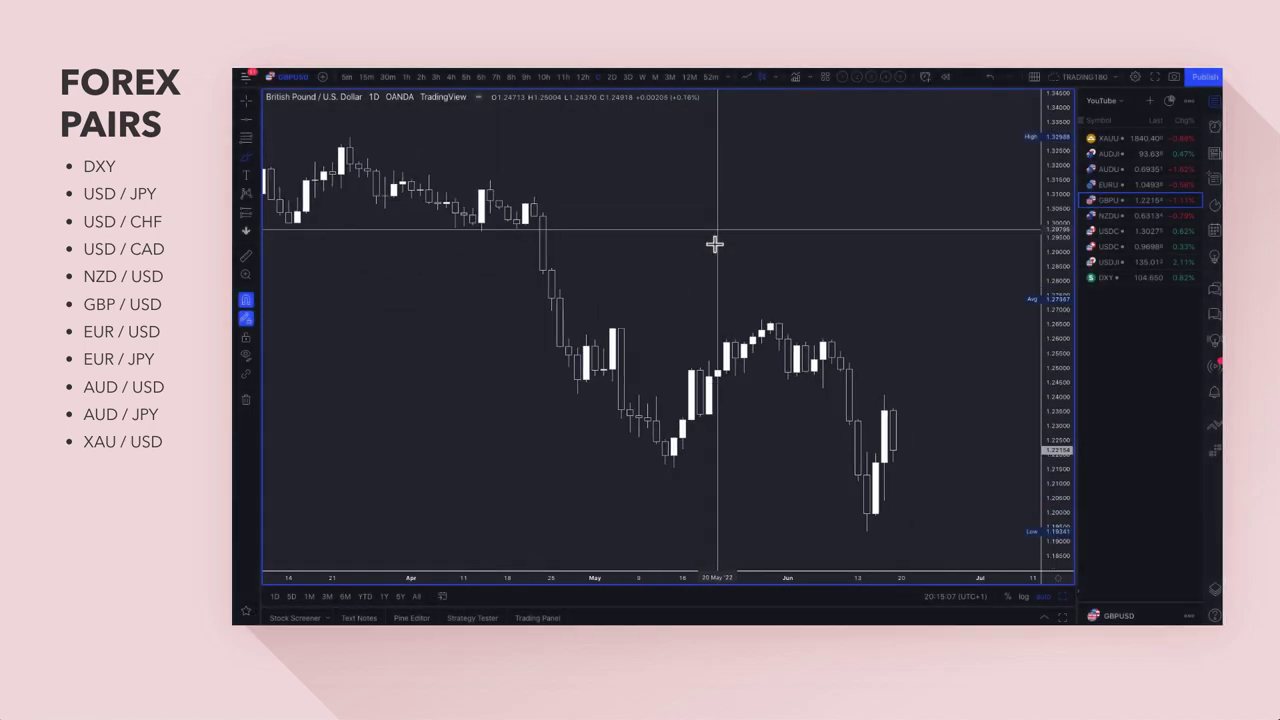
scroll(714, 244, "up", 2)
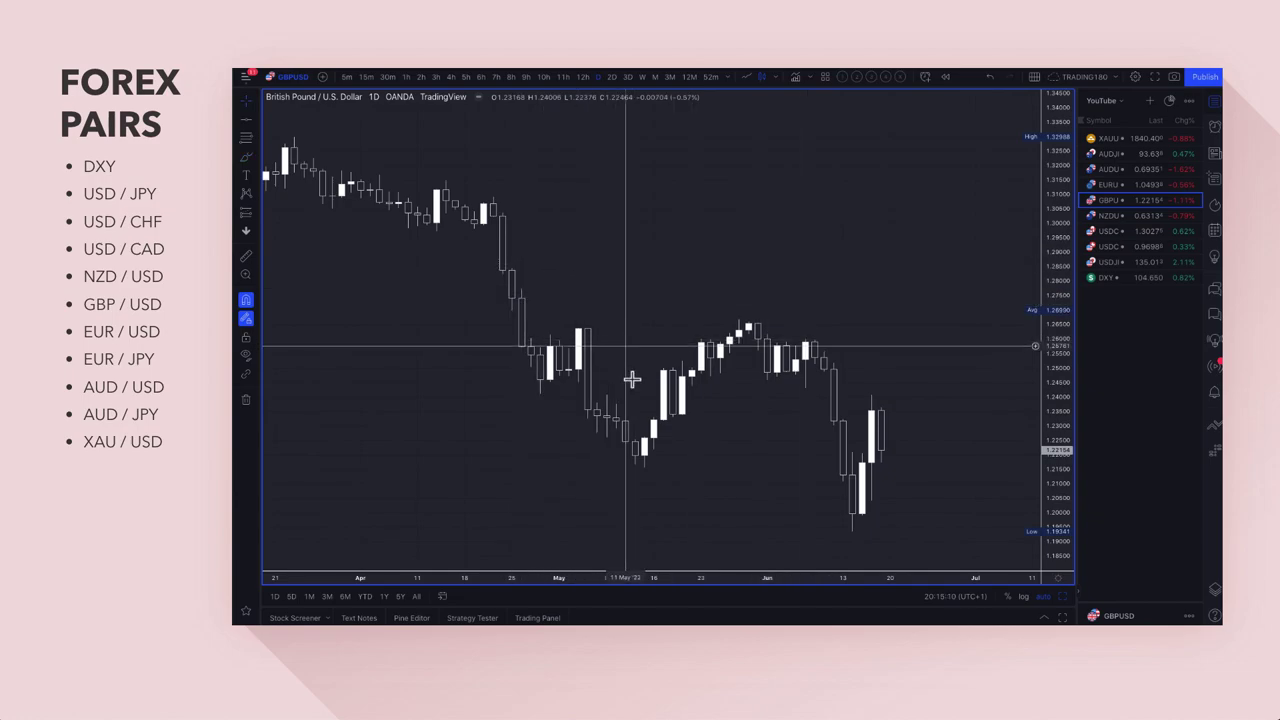
scroll(493, 229, "down", 4)
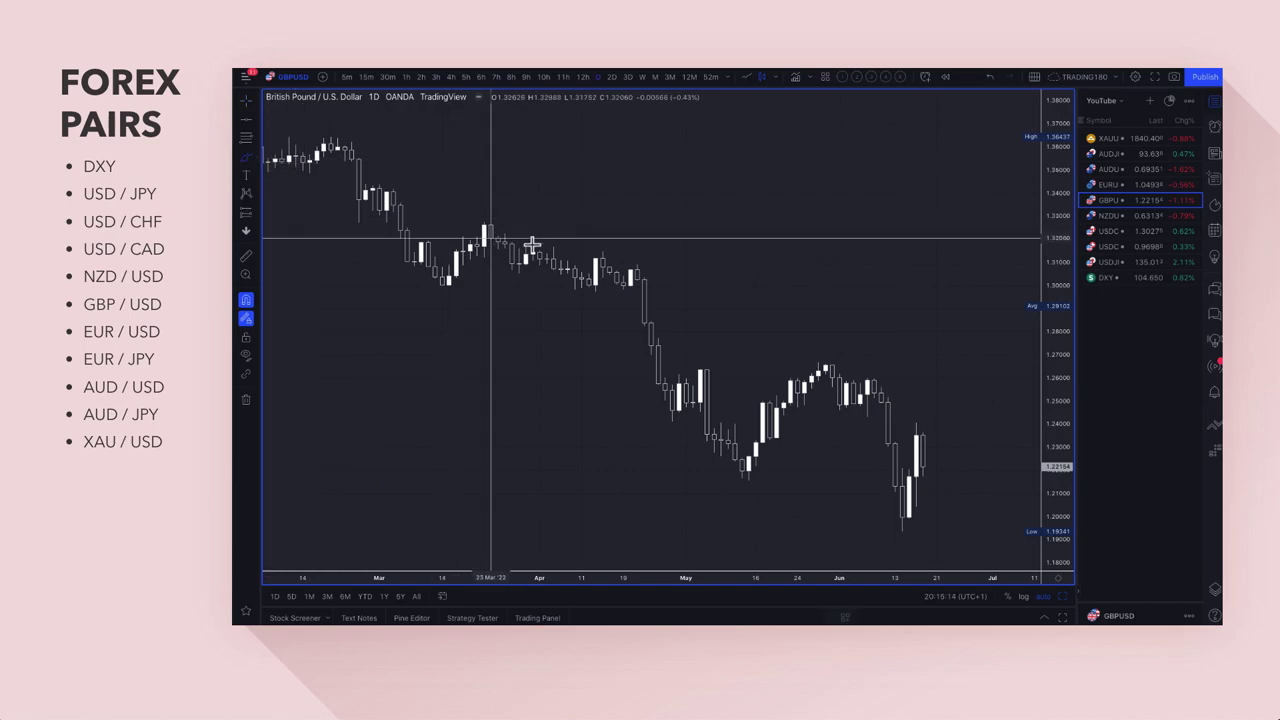
Circle the April GBP/USD highs, brush the price path down through the May and June swings, and delete the brush drawings
mouse_move(648, 266)
left_mouse_down()
mouse_move(617, 263)
mouse_move(641, 305)
mouse_move(652, 268)
left_mouse_up()
mouse_move(742, 465)
left_mouse_down()
mouse_move(828, 372)
mouse_move(913, 556)
left_mouse_up()
scroll(876, 465, "up", 4)
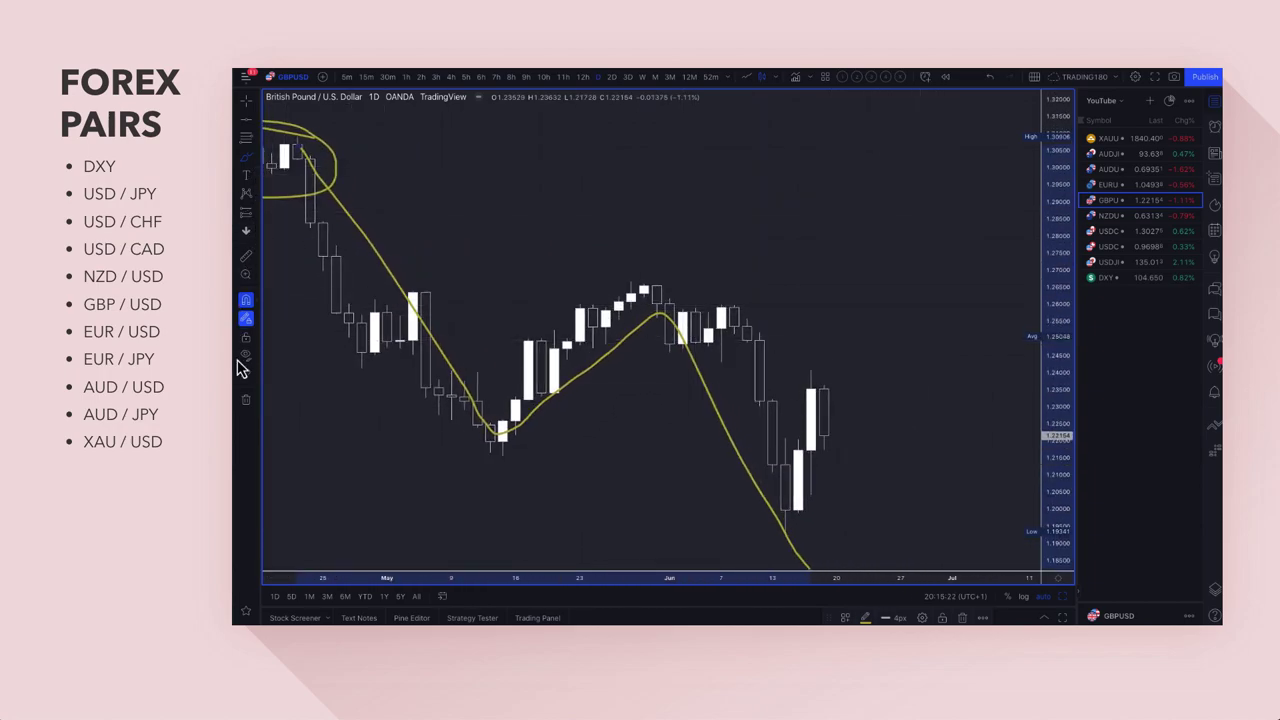
left_click(245, 399)
Mark GBP/USD supply zones at the 7–8 June candles from 1.25977 to 1.25290 and at the late May high from 1.26670 to 1.26316, using 1. SUPPLY
left_click(246, 136)
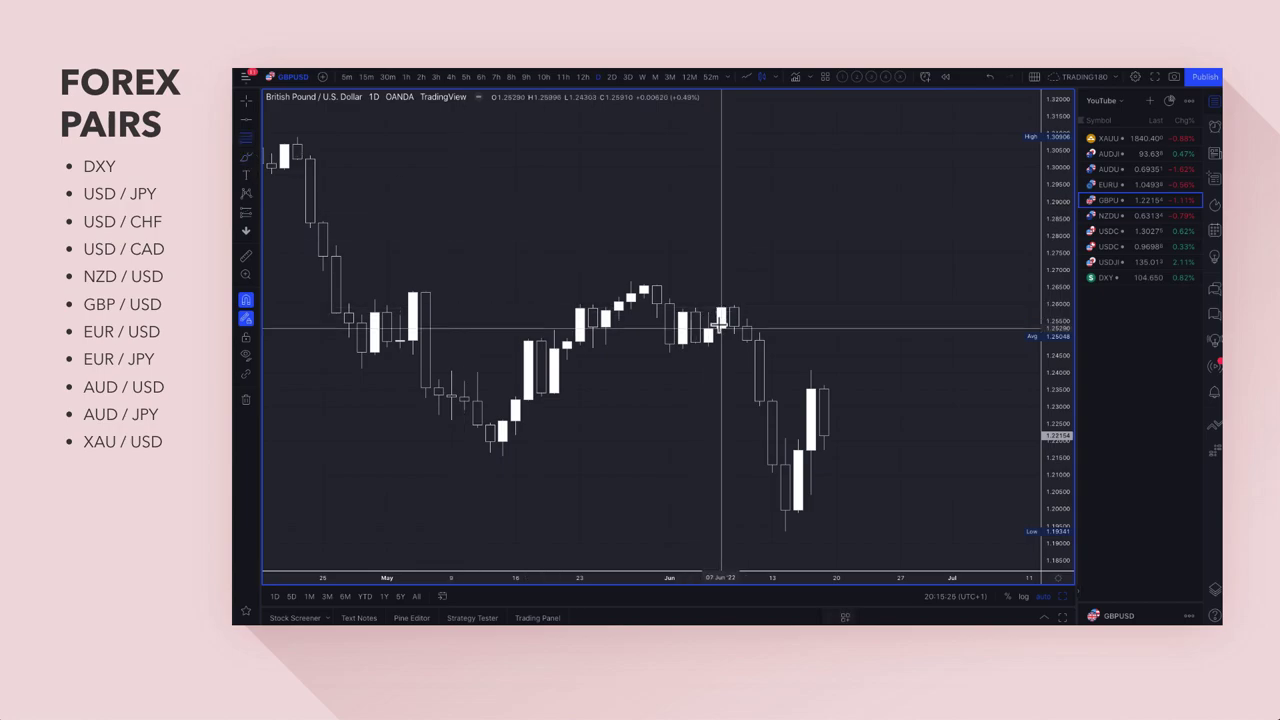
left_click(721, 327)
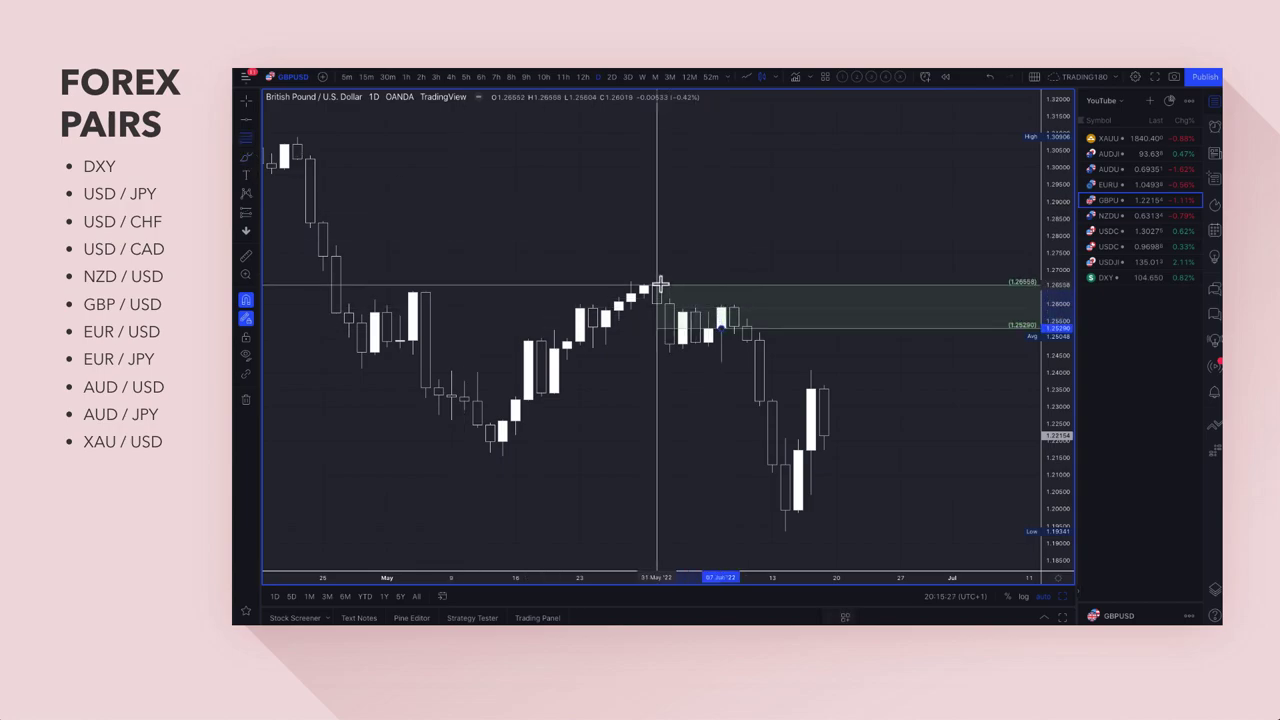
left_click(734, 297)
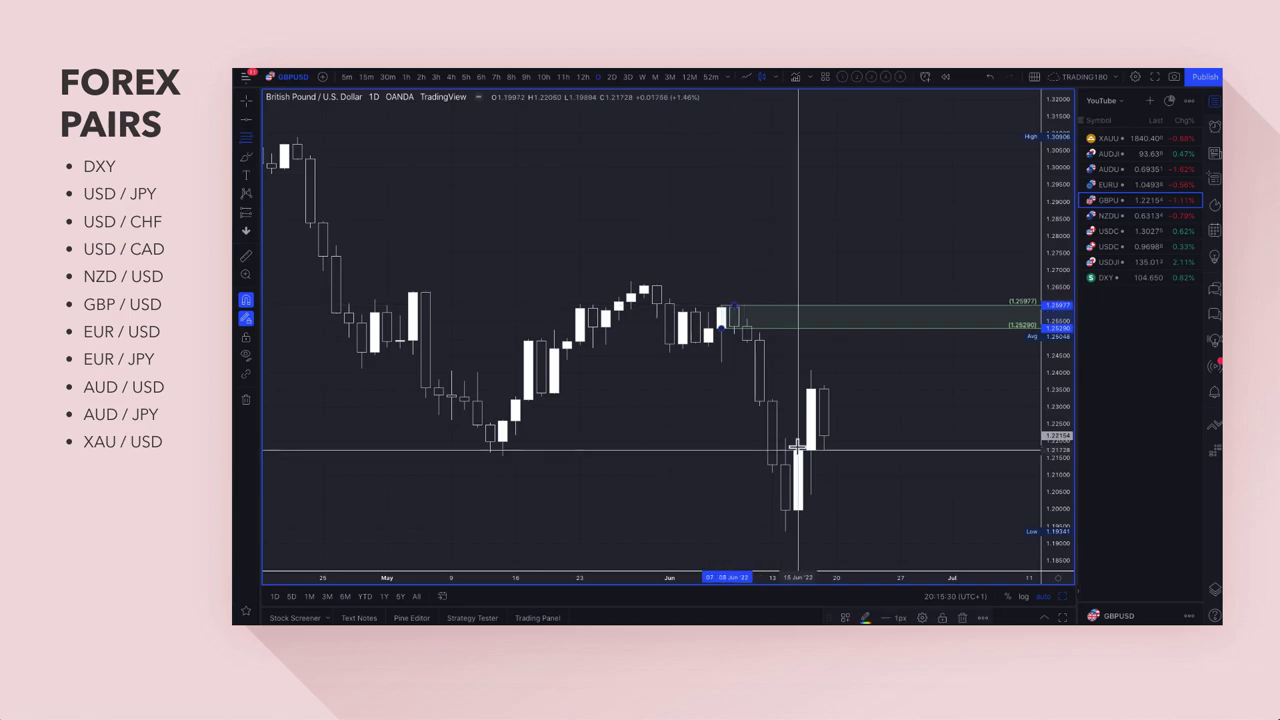
left_click(853, 618)
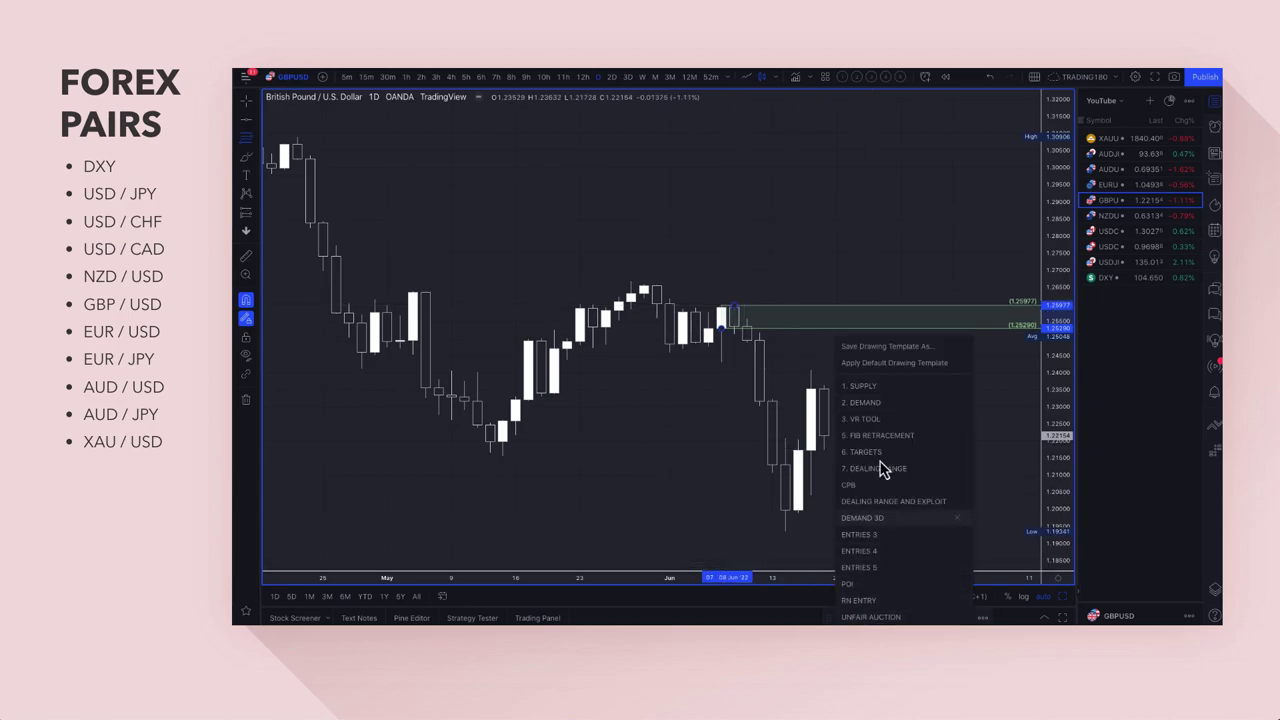
left_click(870, 386)
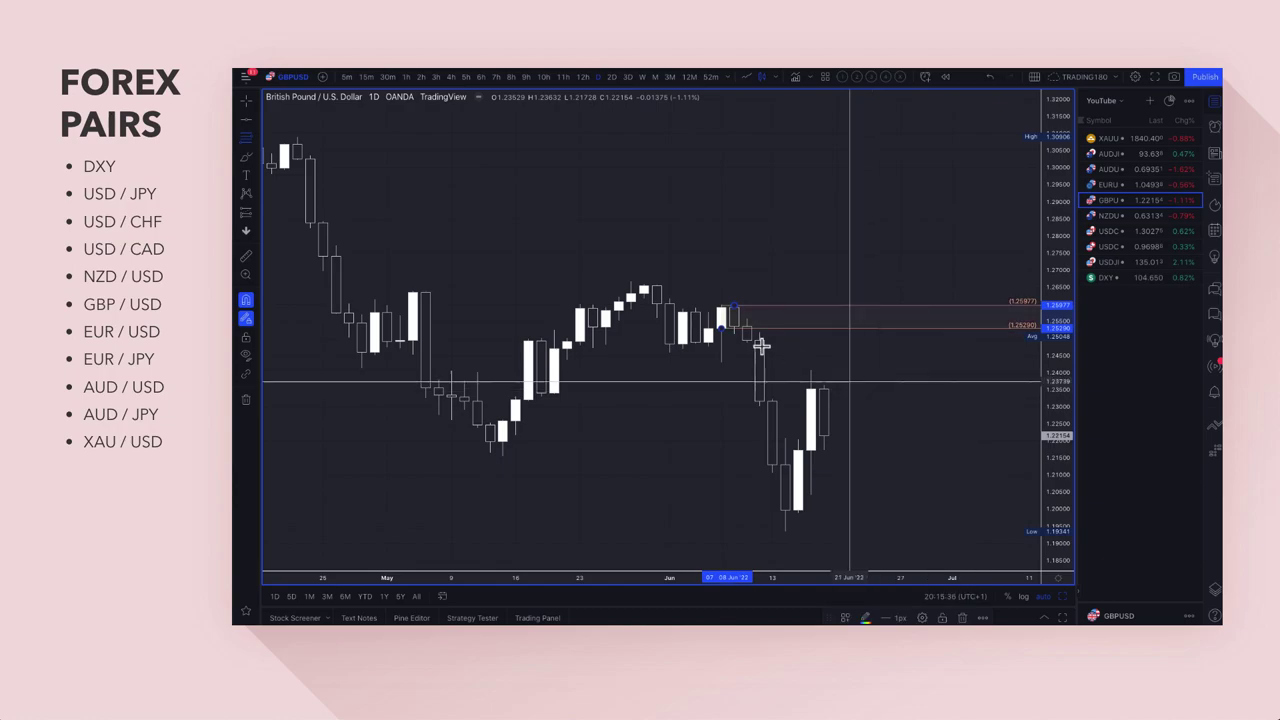
left_click(645, 296)
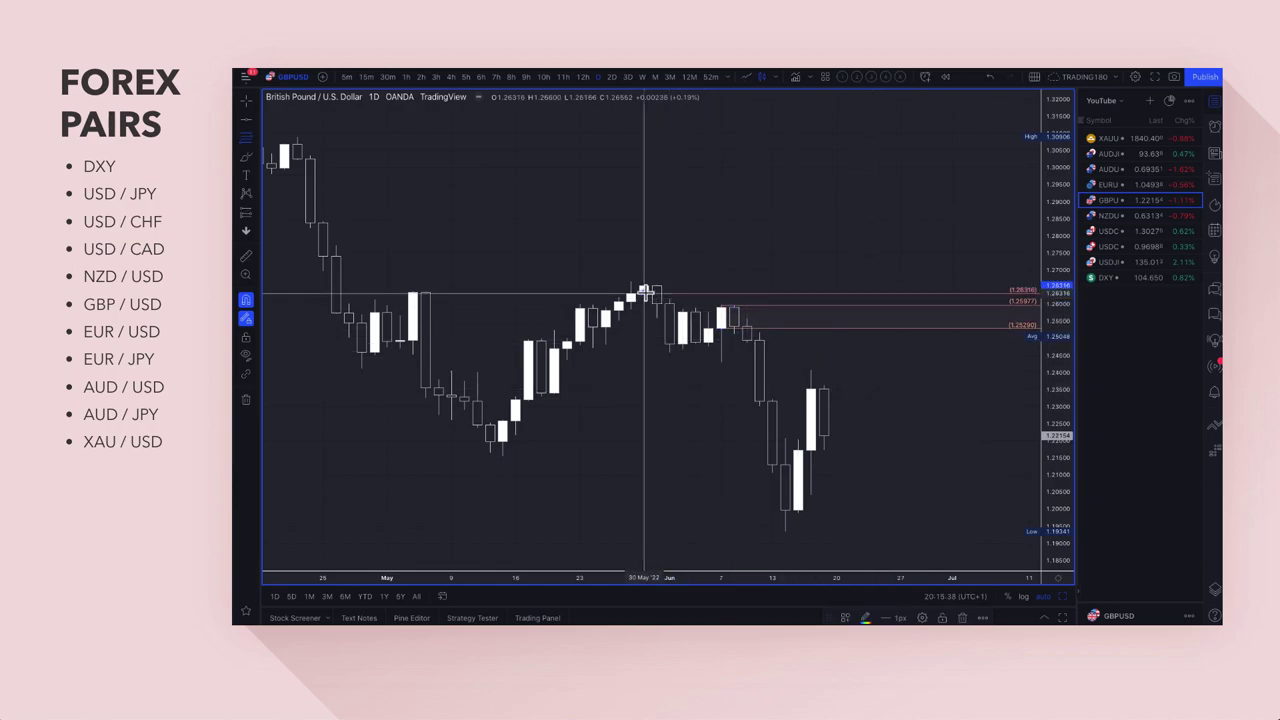
left_click(630, 284)
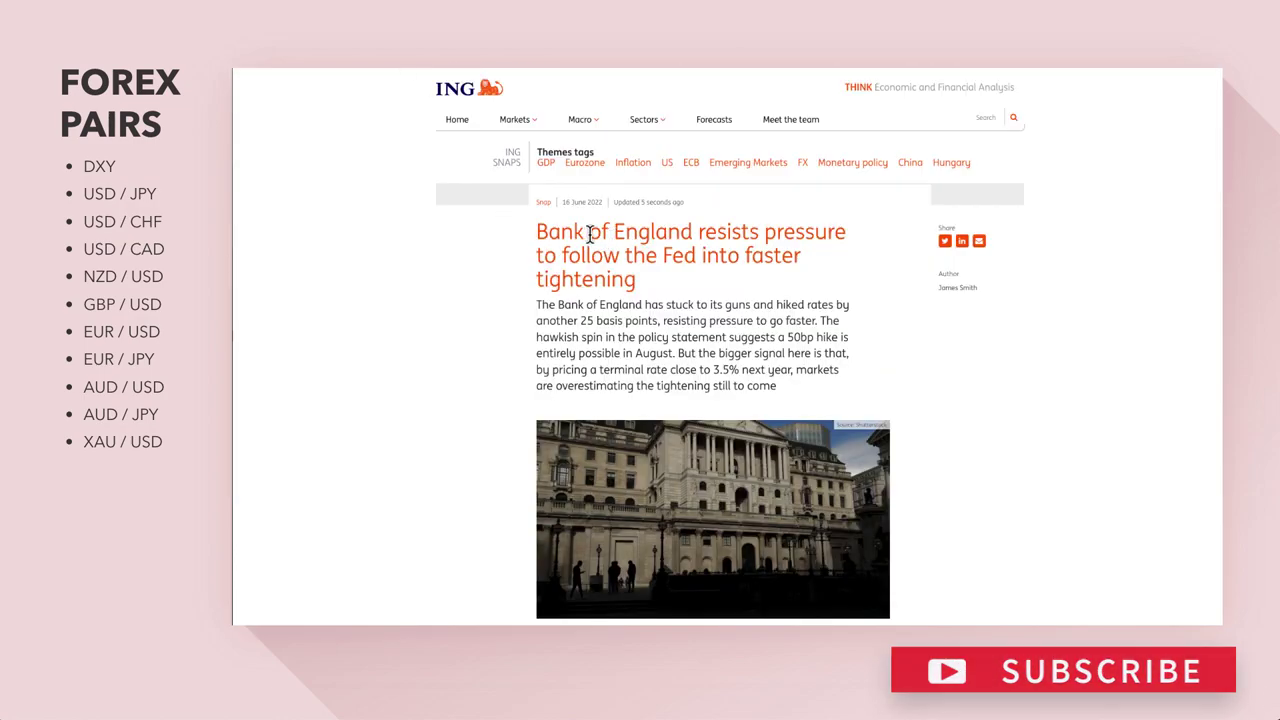
Read the ING article on the Bank of England's rate decision, highlighting its headline, summary and the 50bp hike mention
left_click_drag(537, 232, 789, 391)
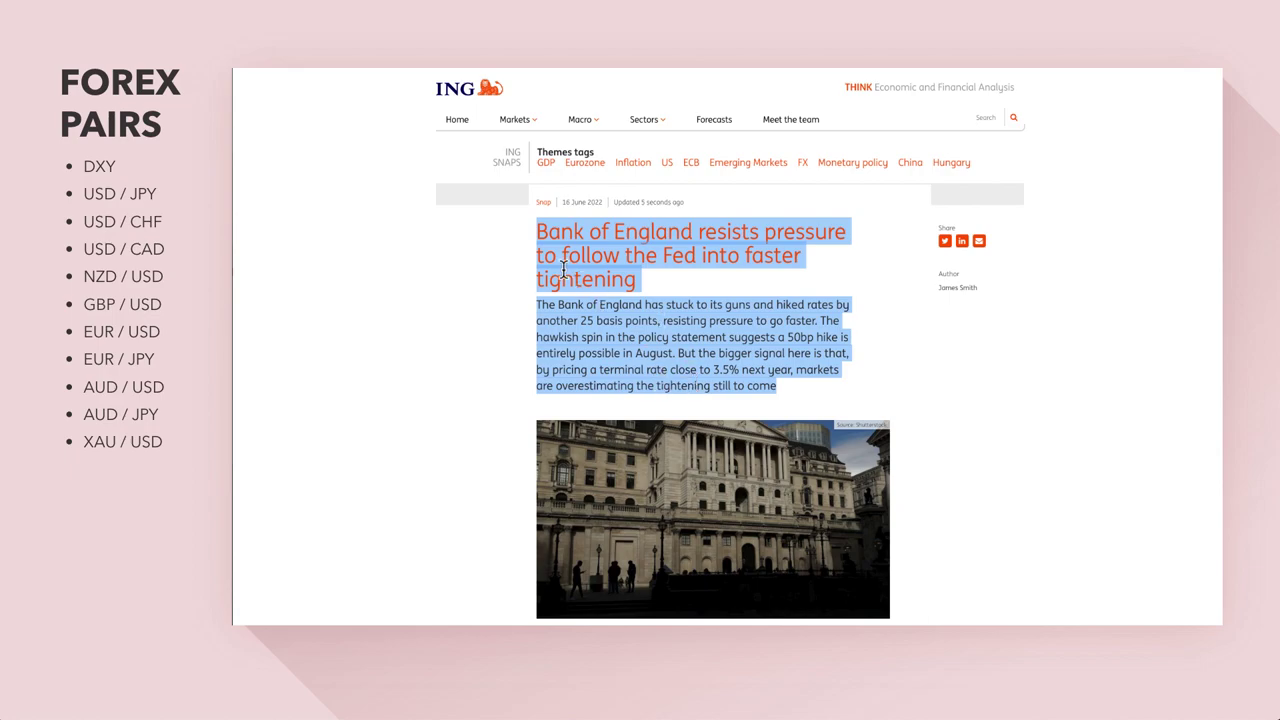
left_click(790, 341)
left_click_drag(797, 340, 808, 340)
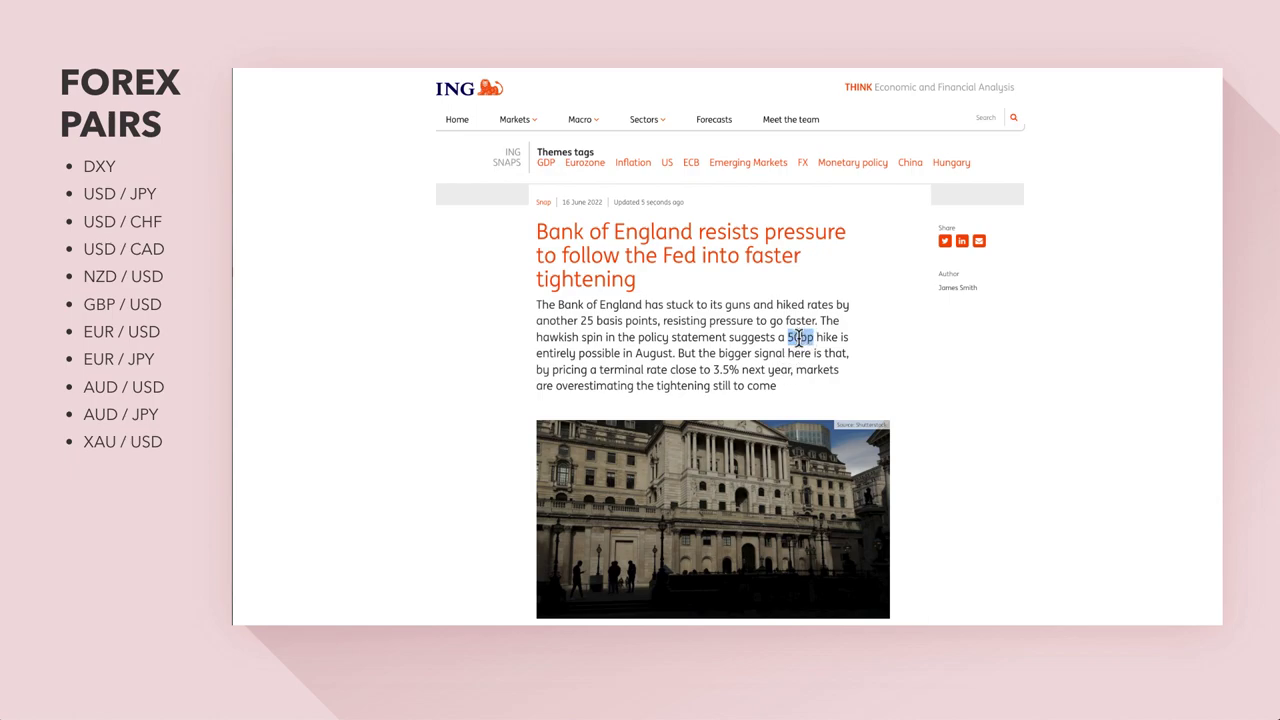
left_click(789, 340)
left_click_drag(788, 340, 803, 341)
mouse_move(786, 349)
left_mouse_down()
mouse_move(795, 340)
mouse_move(786, 345)
left_mouse_up()
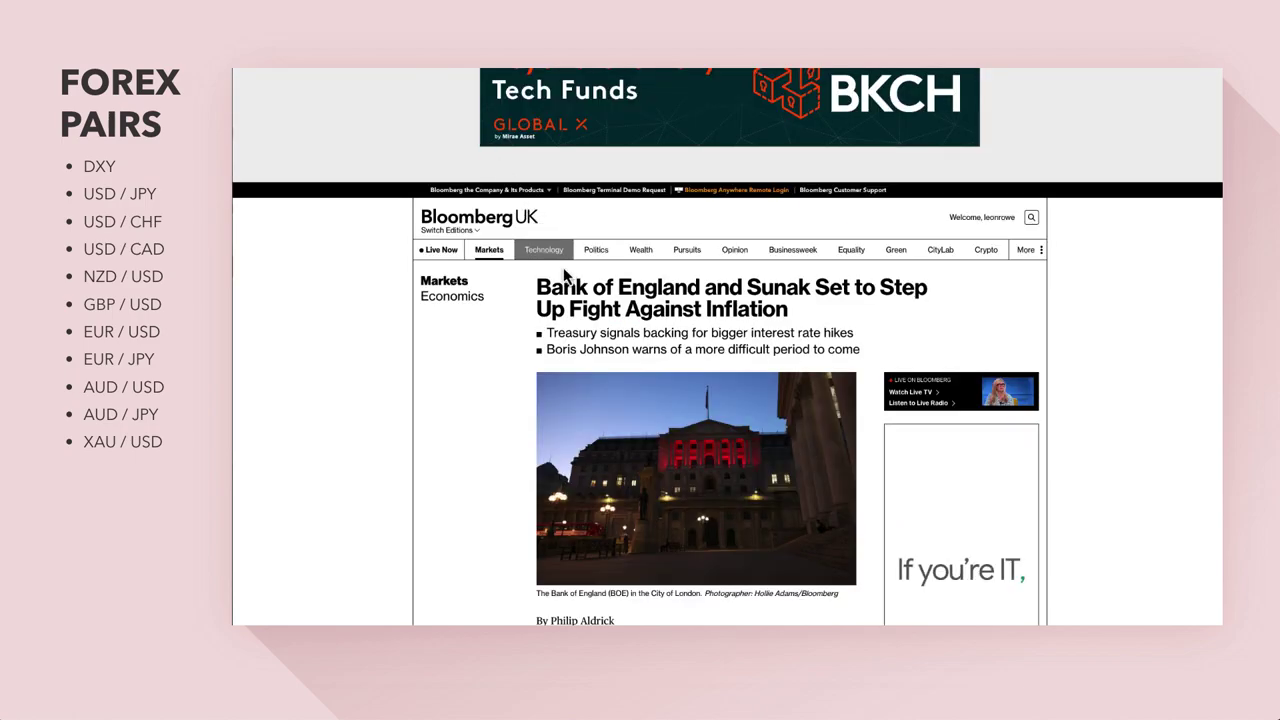
Read the Bloomberg article on the Bank of England's inflation fight, highlighting the headline and the passage about weakening growth and consumers
left_click_drag(562, 287, 800, 318)
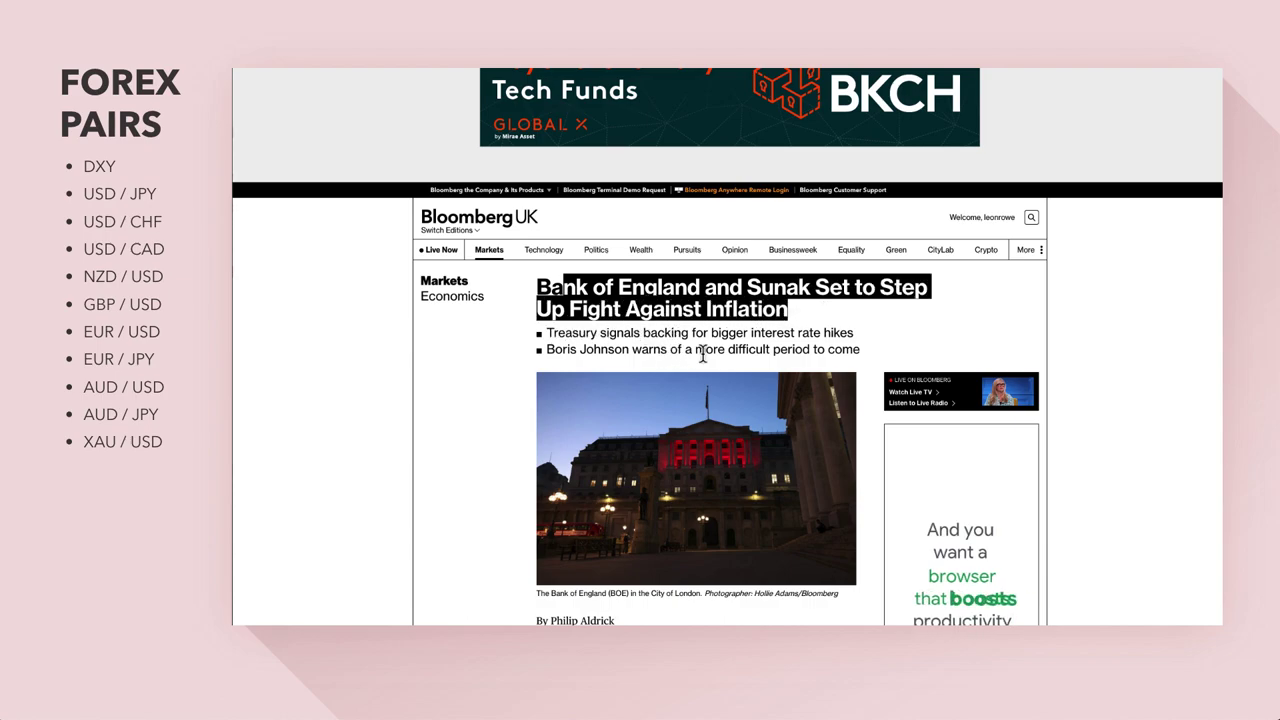
scroll(666, 351, "down", 1)
scroll(666, 351, "down", 2)
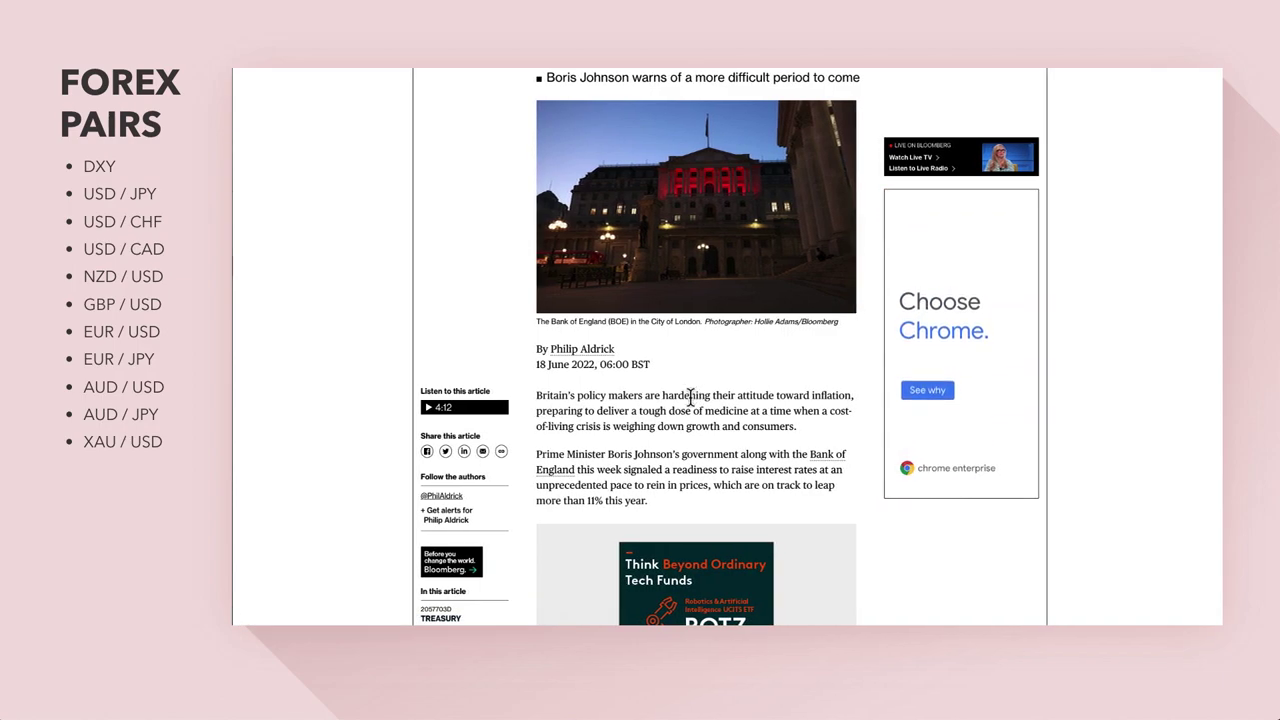
left_click_drag(595, 411, 755, 428)
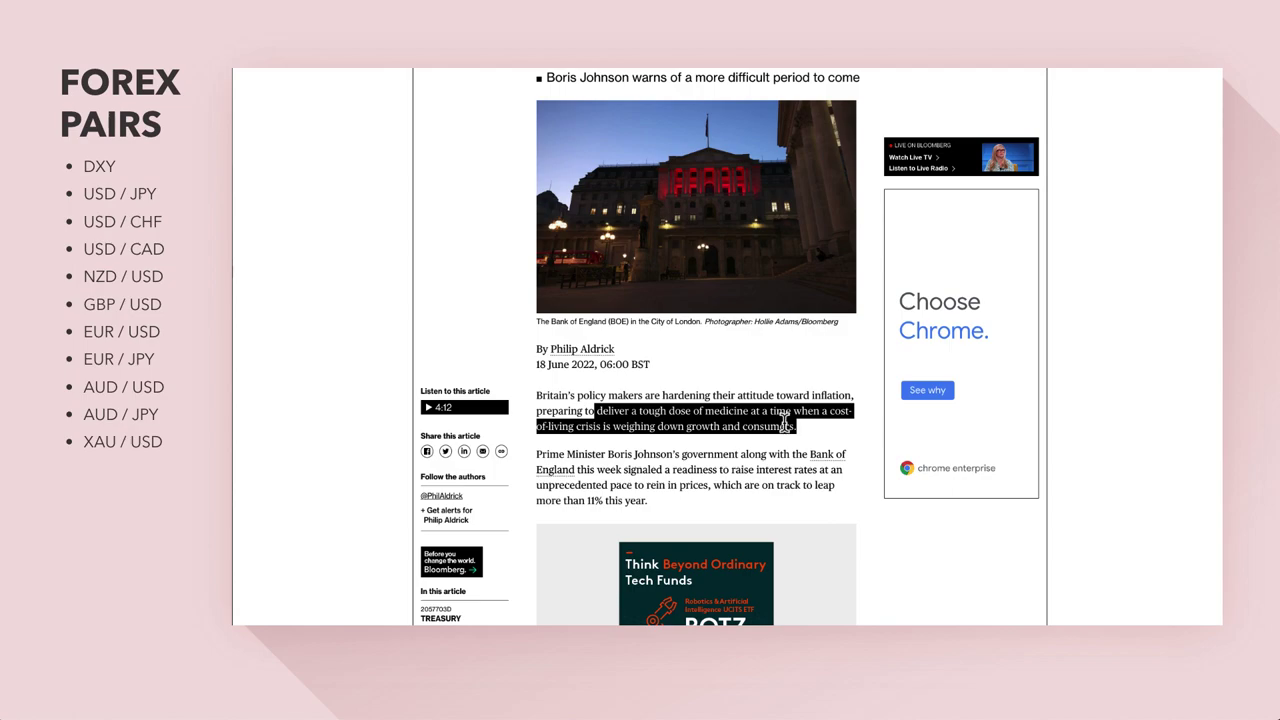
scroll(778, 415, "up", 2)
scroll(776, 415, "up", 1)
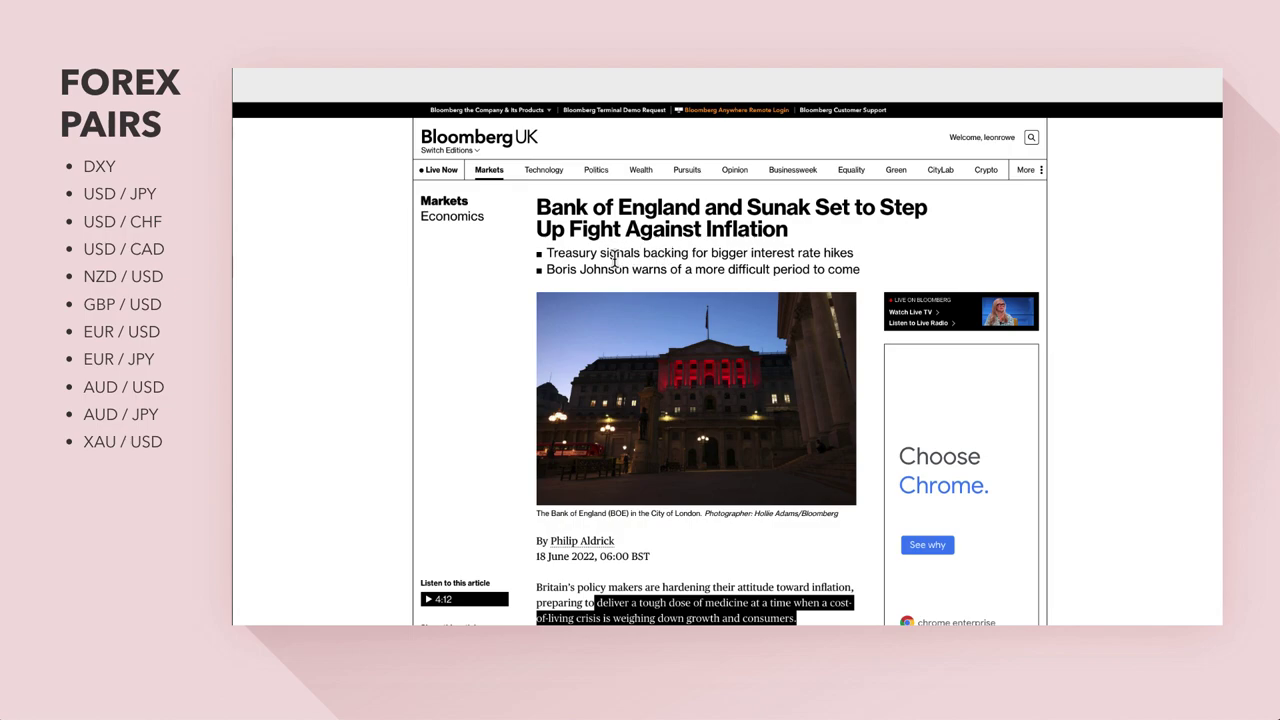
Brush a projected GBP/USD path from the latest candle up to the 1.25290 supply line, then down in an arrow
mouse_move(490, 165)
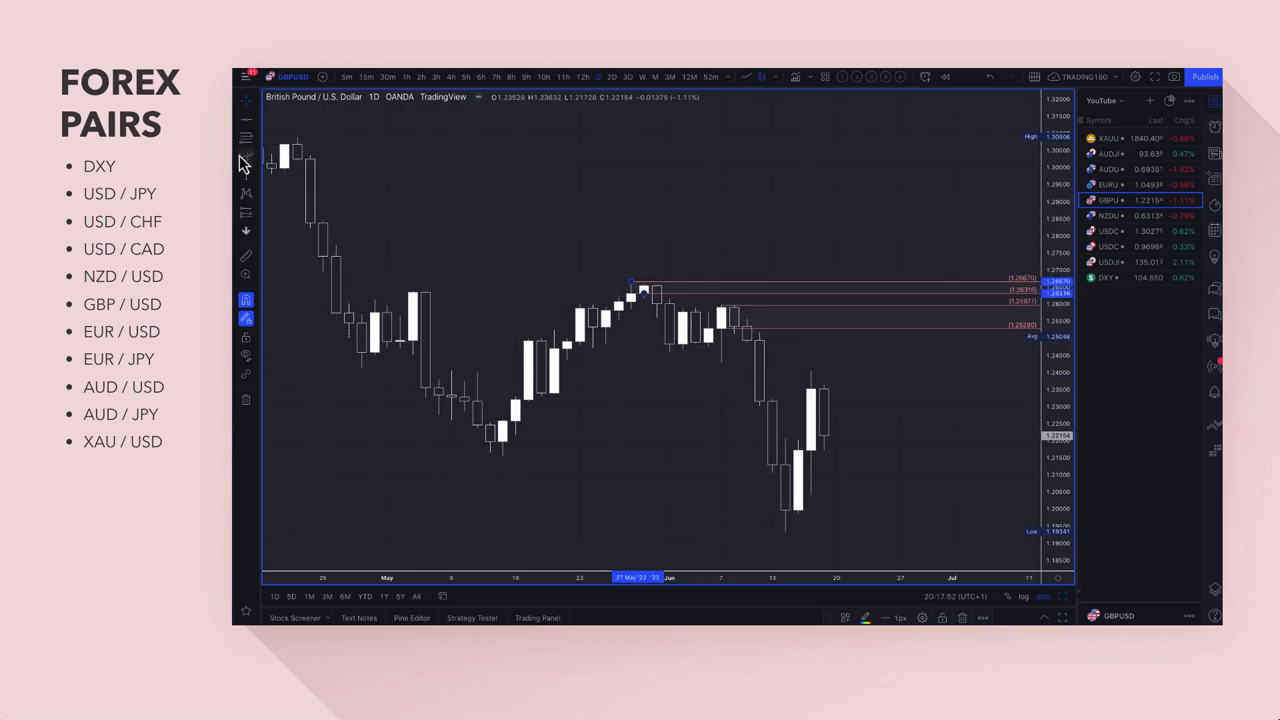
left_click(811, 320)
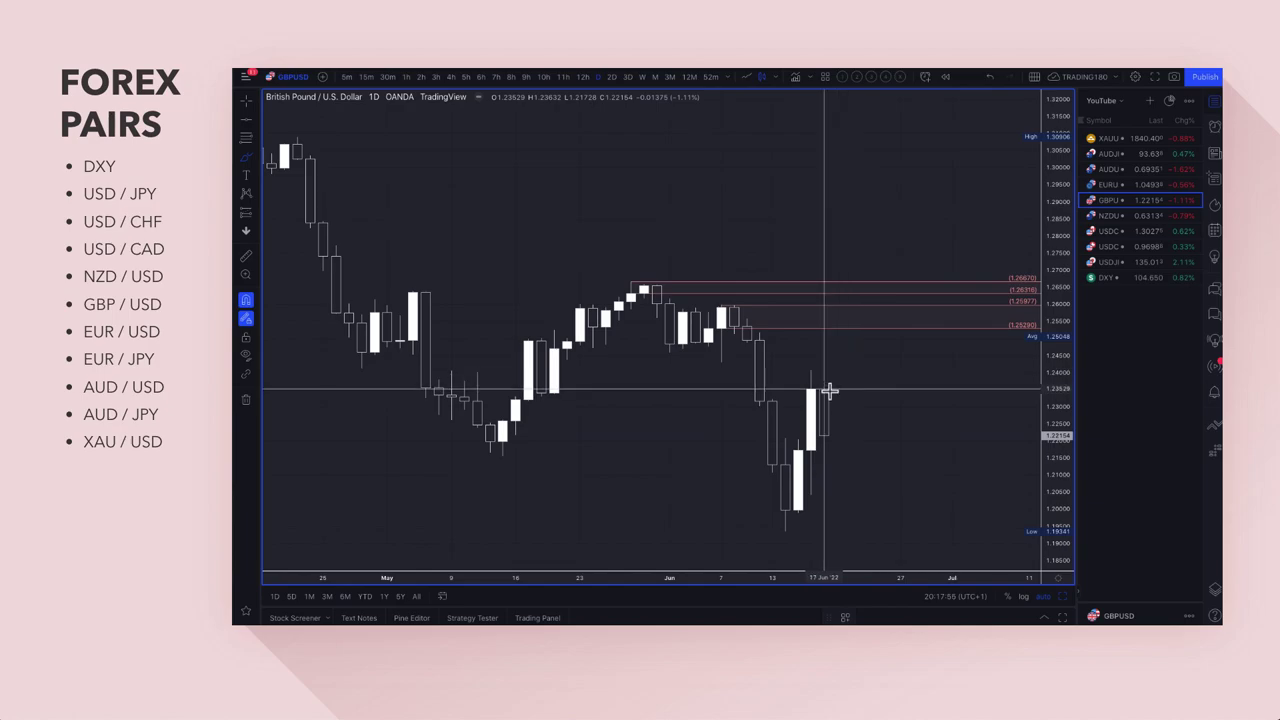
mouse_move(828, 436)
left_mouse_down()
mouse_move(857, 329)
mouse_move(877, 316)
mouse_move(951, 460)
mouse_move(929, 449)
mouse_move(965, 442)
left_mouse_up()
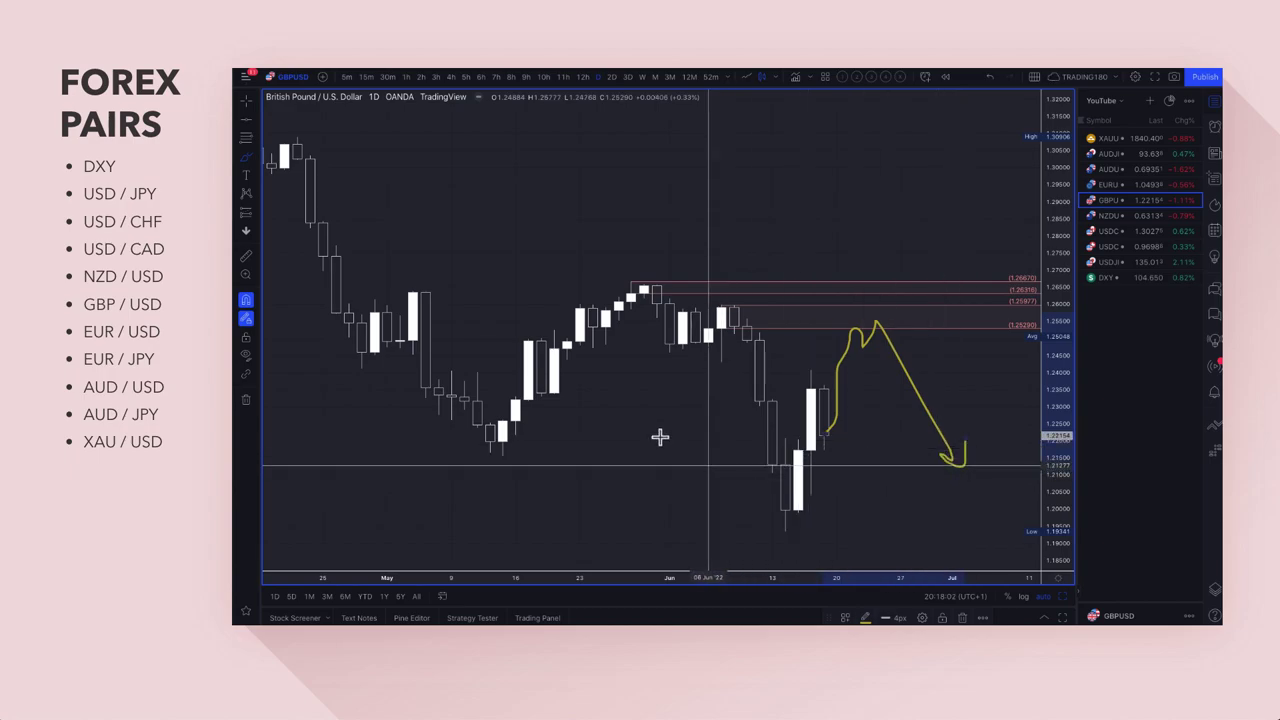
Mark a GBP/USD demand zone at the 14 June candle from 1.21305 to 1.19341, using the 2. DEMAND template
left_click(247, 139)
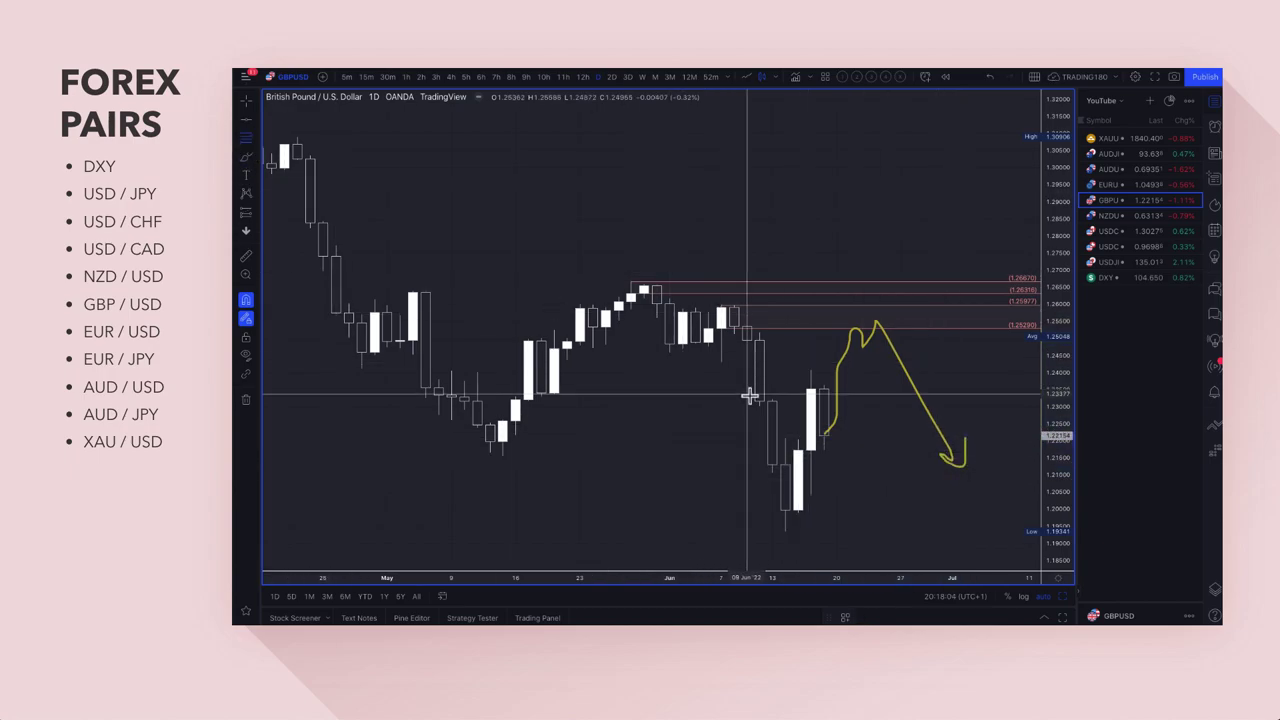
left_click_drag(786, 464, 786, 530)
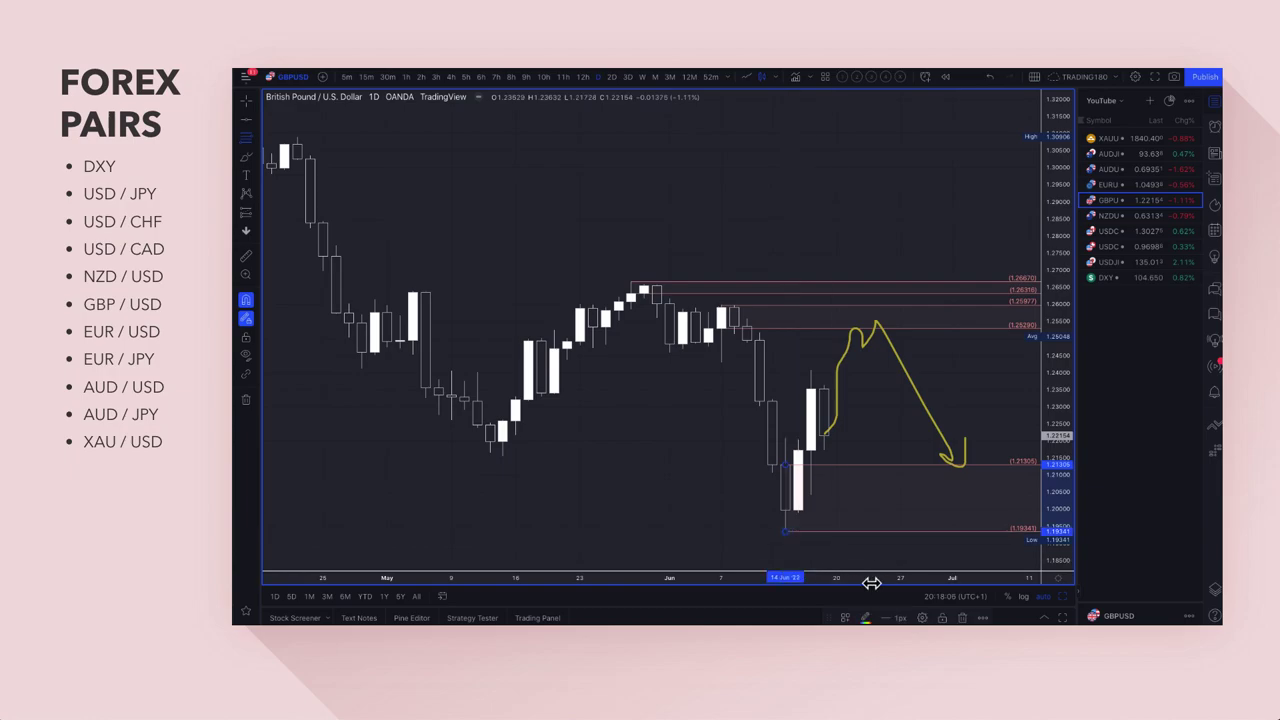
right_click(836, 495)
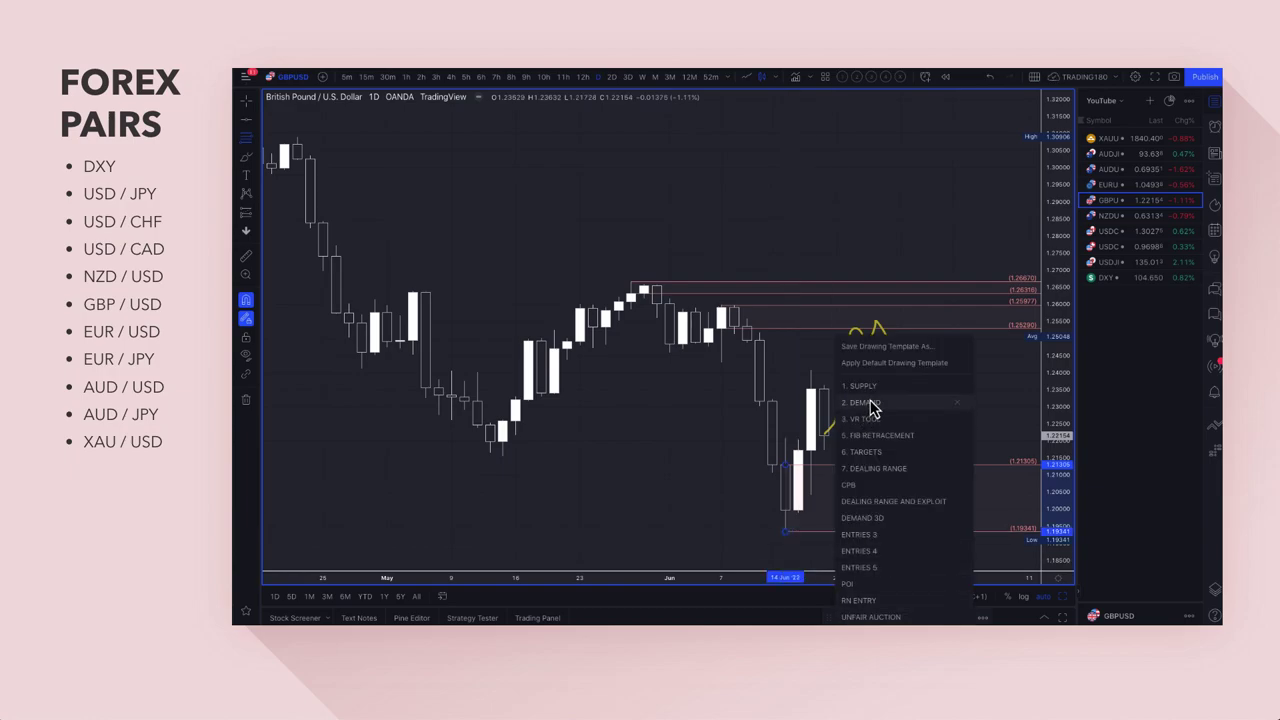
left_click(866, 404)
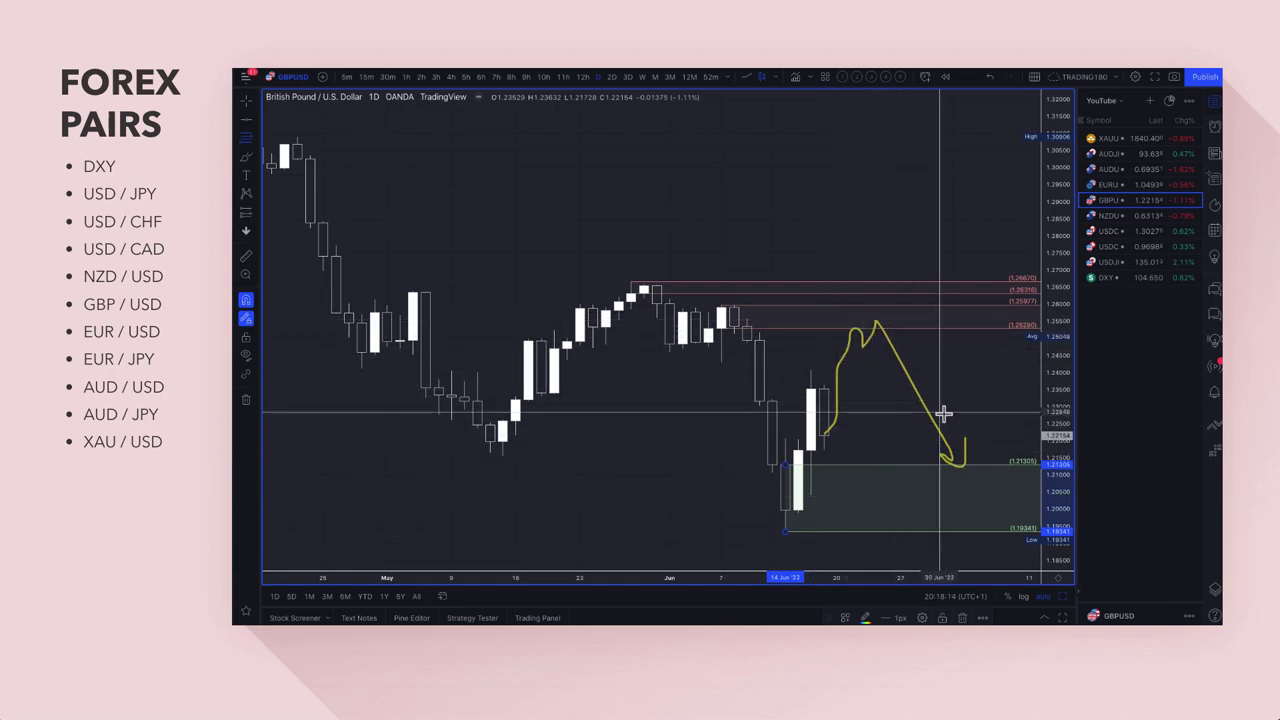
Read the Bloomberg article on the ECB's debt crisis tool, highlighting its headline and the line about avoiding bond turmoil
scroll(943, 414, "right", 5)
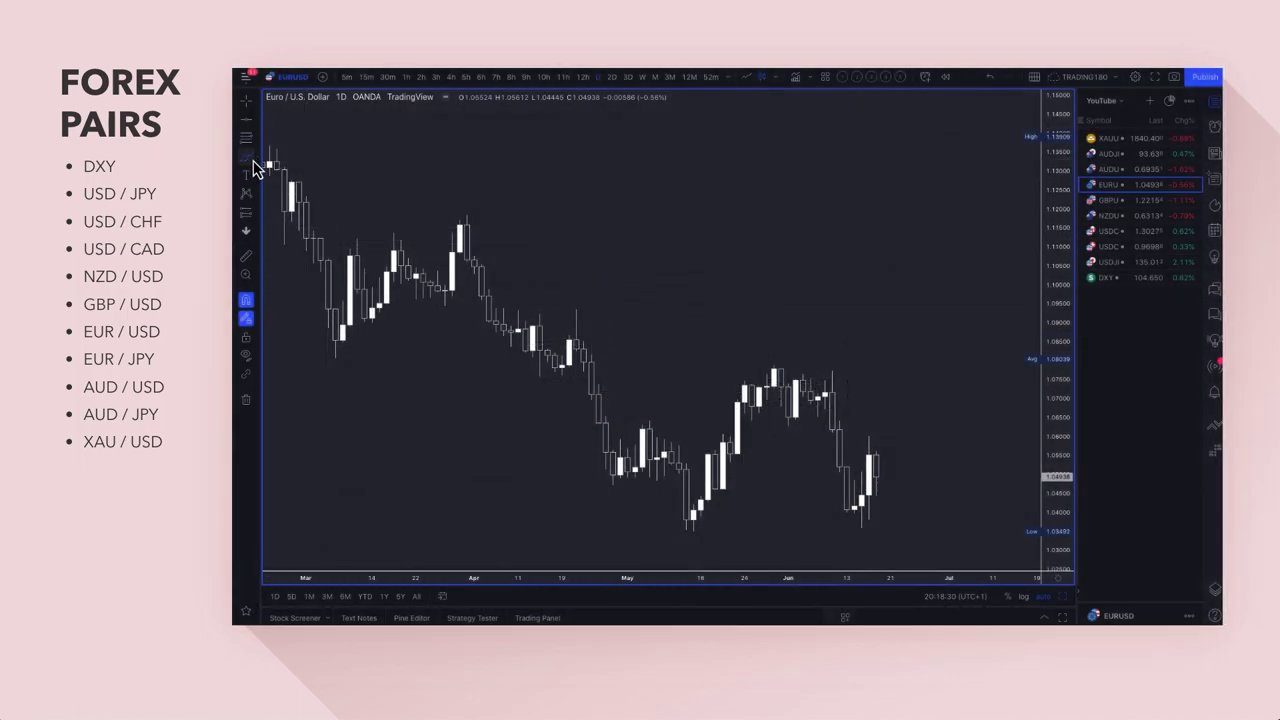
left_click(253, 160)
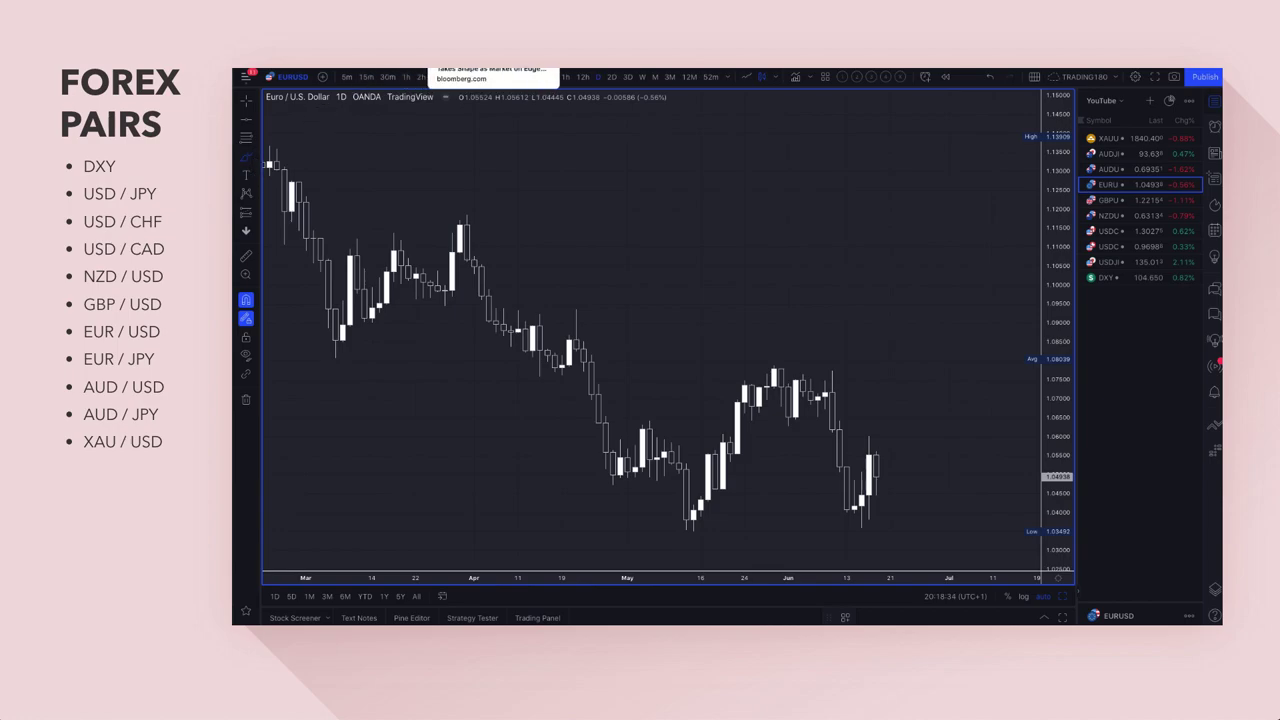
left_click(493, 75)
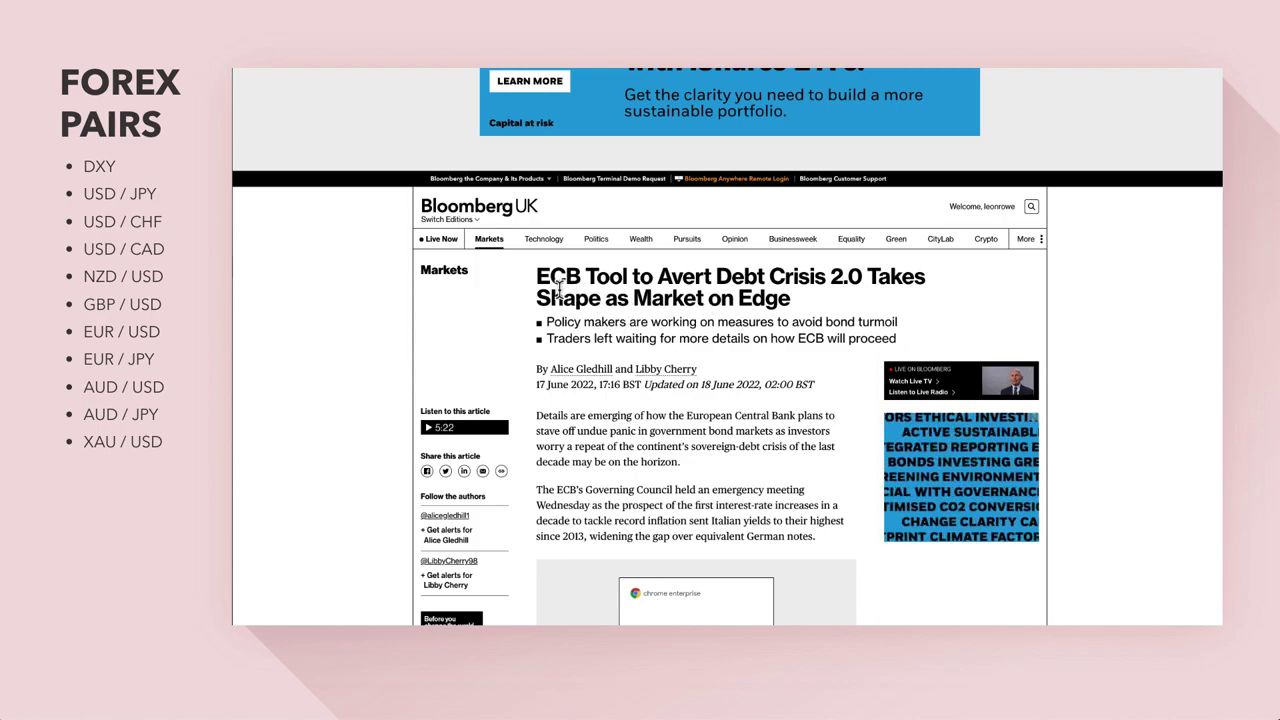
left_click_drag(536, 278, 783, 296)
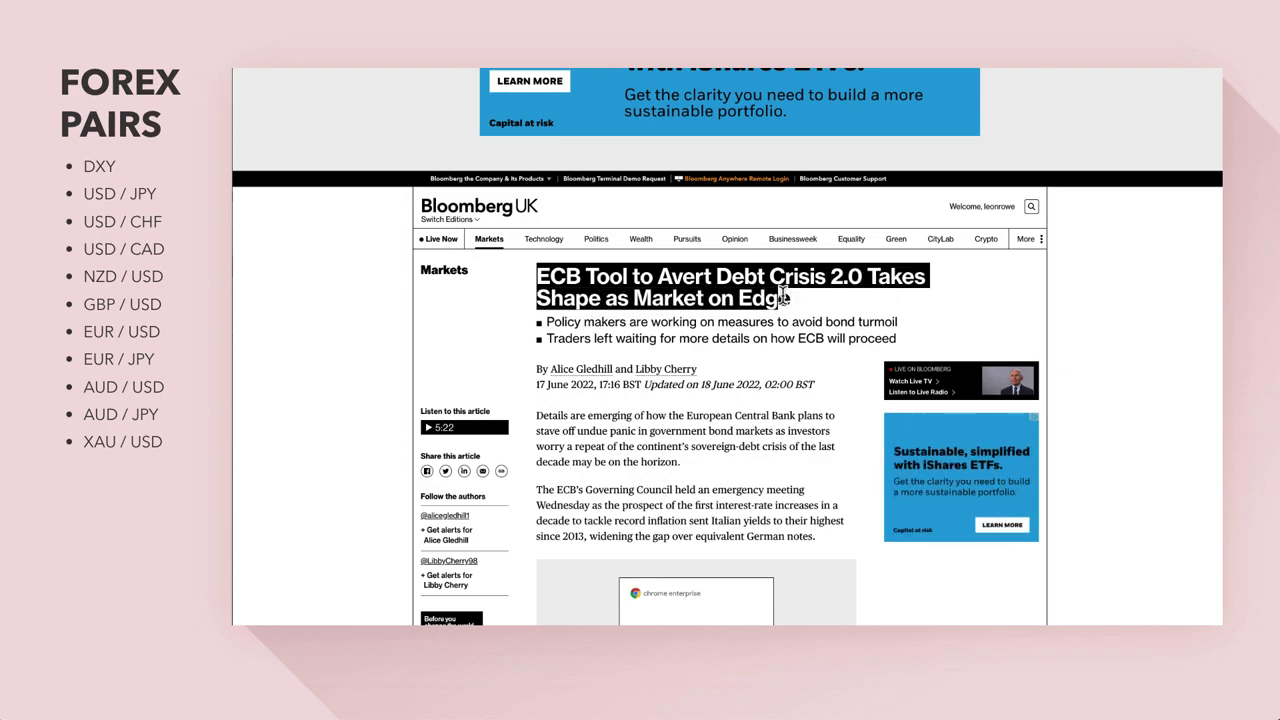
left_click_drag(607, 322, 908, 333)
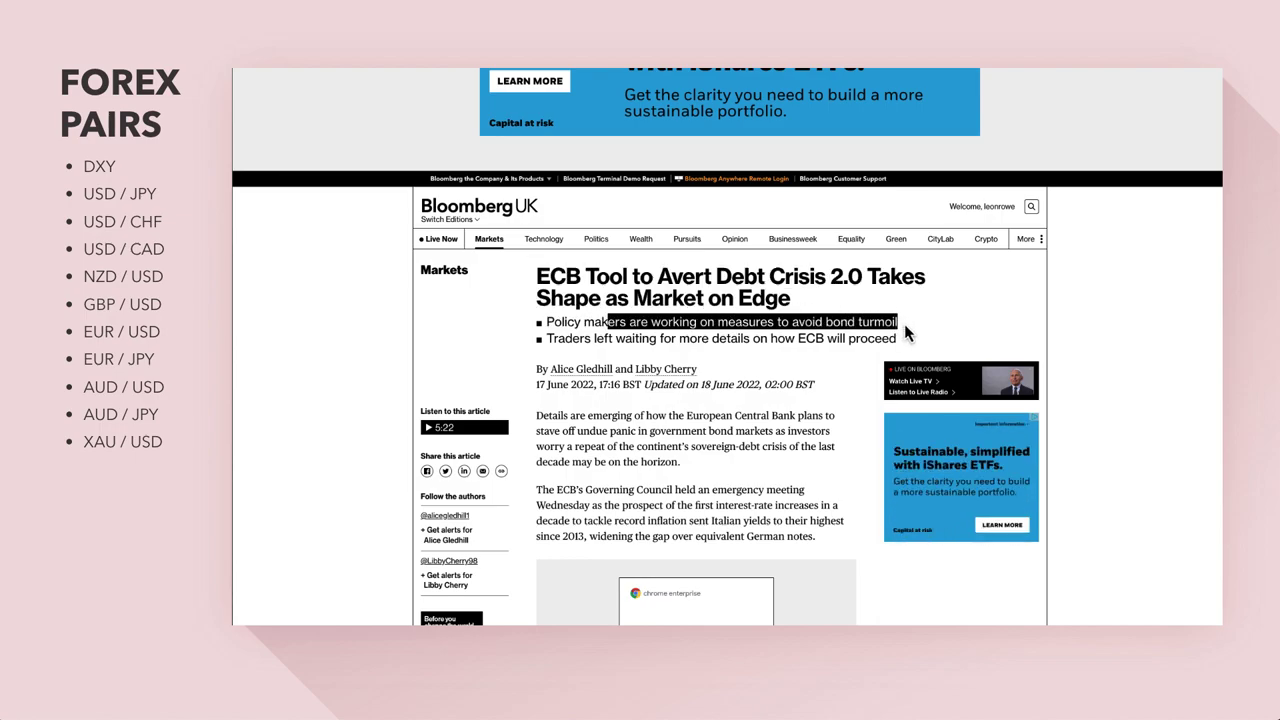
left_click(796, 367)
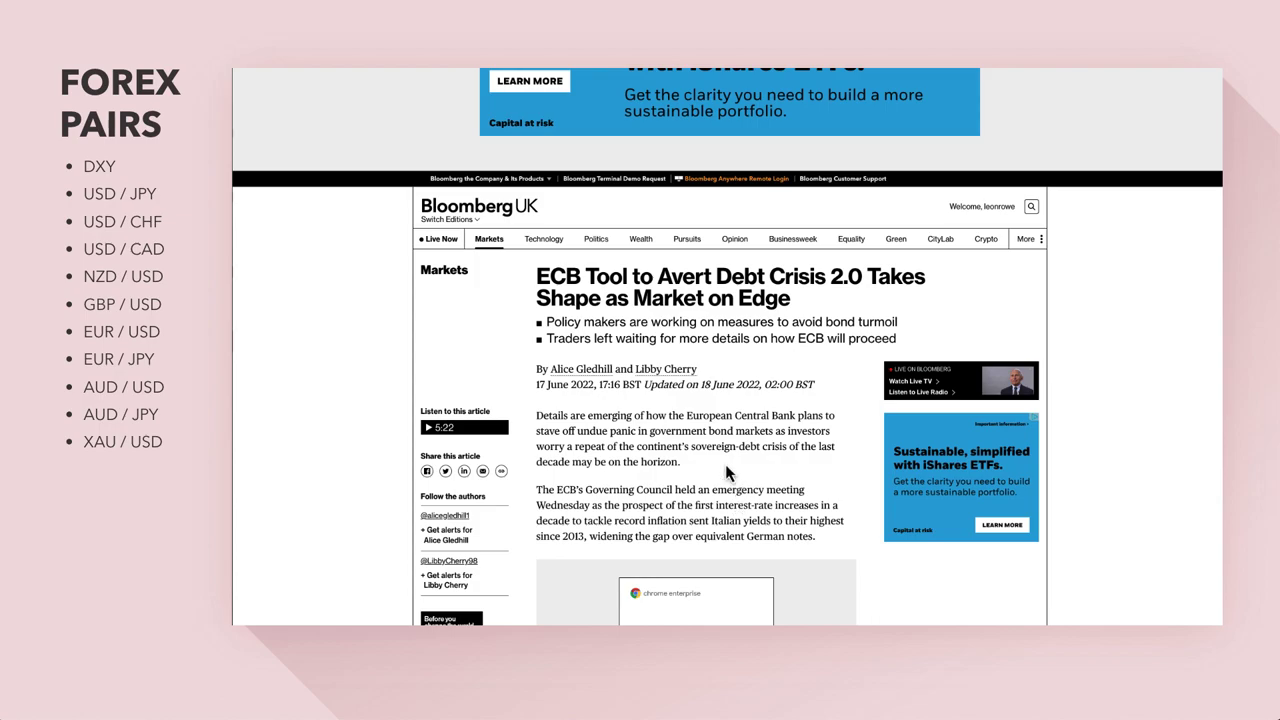
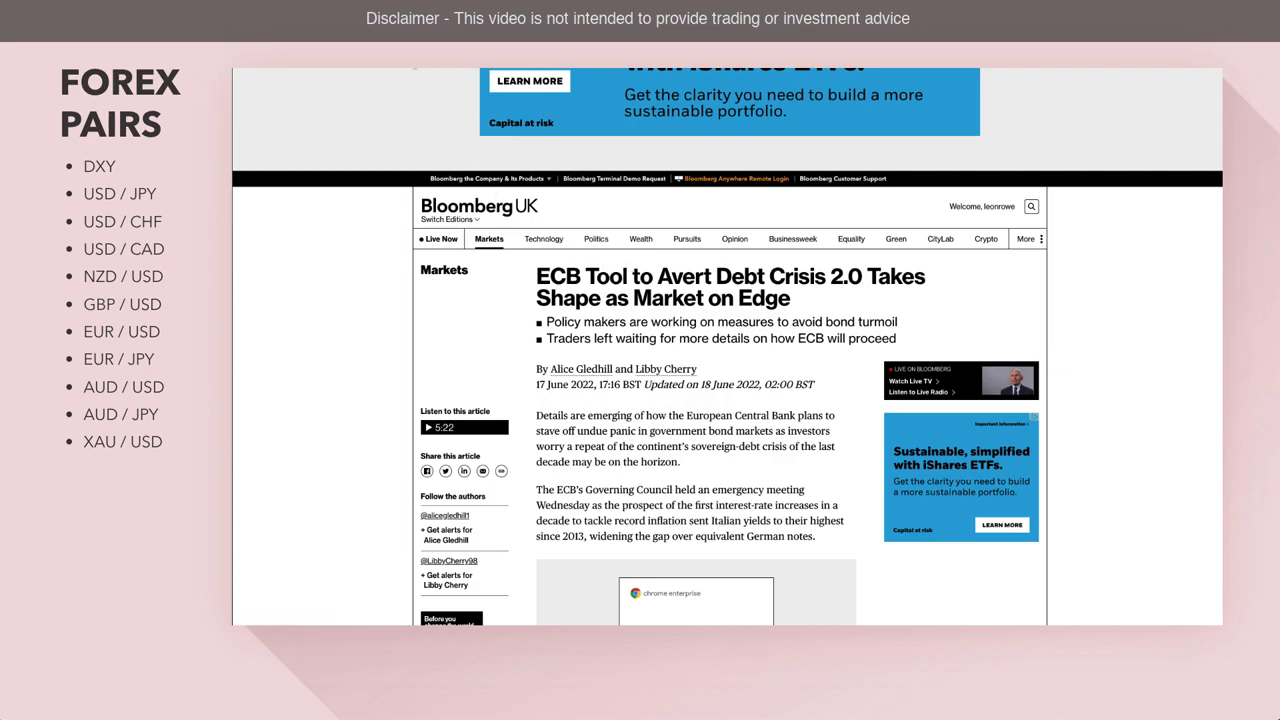
Mark a EUR/USD supply zone from 1.07870 to 1.07054 using 1. SUPPLY, and brush a projected rise into it followed by a decline
mouse_move(550, 244)
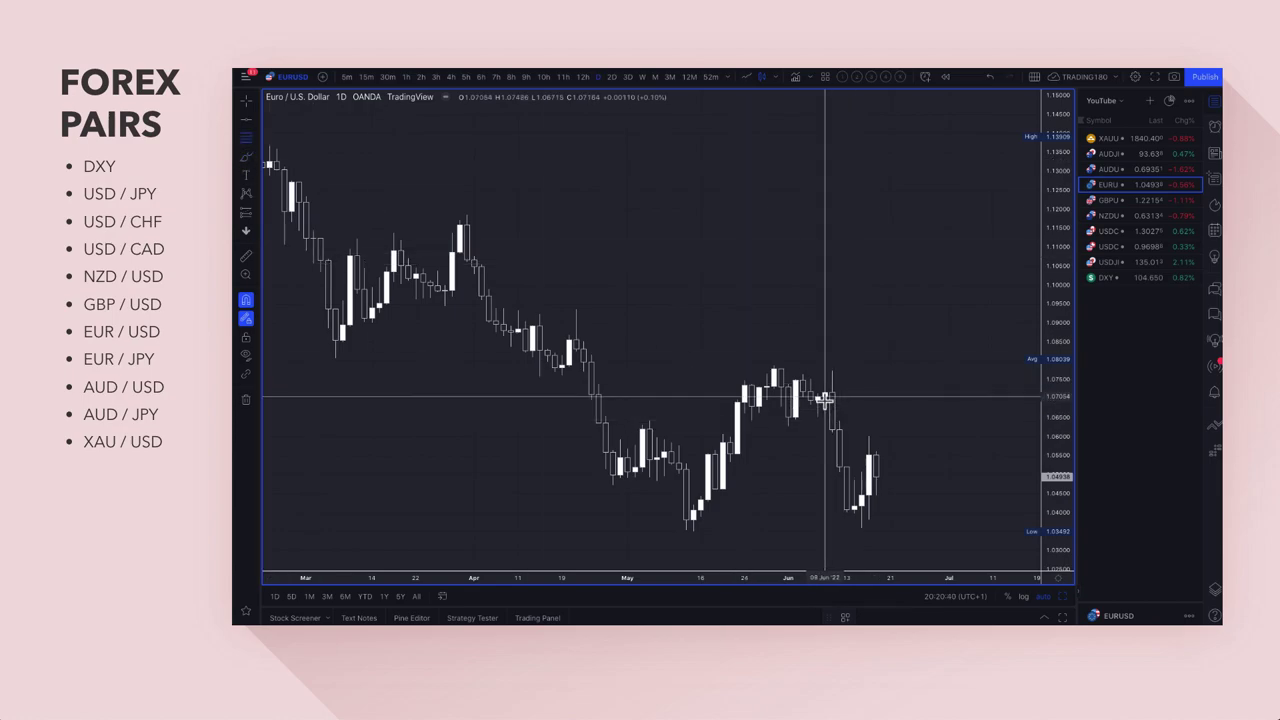
mouse_move(826, 400)
left_mouse_down()
mouse_move(831, 371)
mouse_move(773, 365)
left_mouse_up()
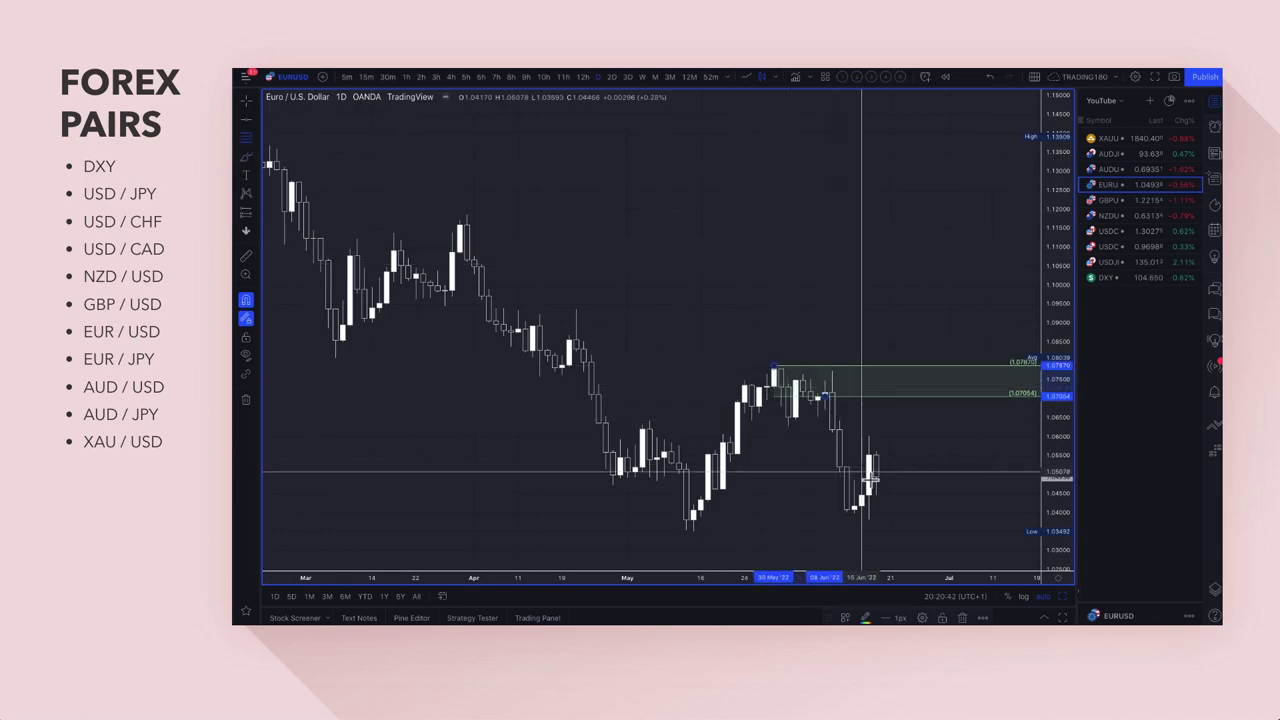
left_click(846, 618)
left_click(863, 386)
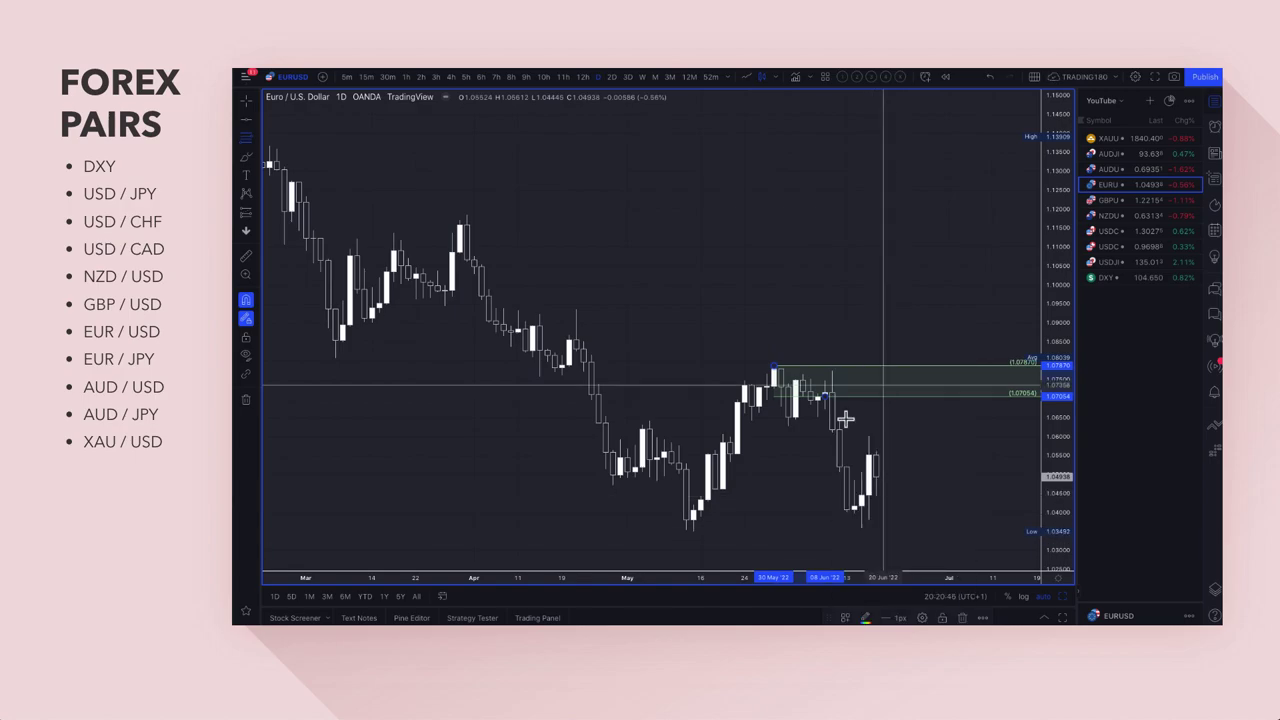
left_click(246, 162)
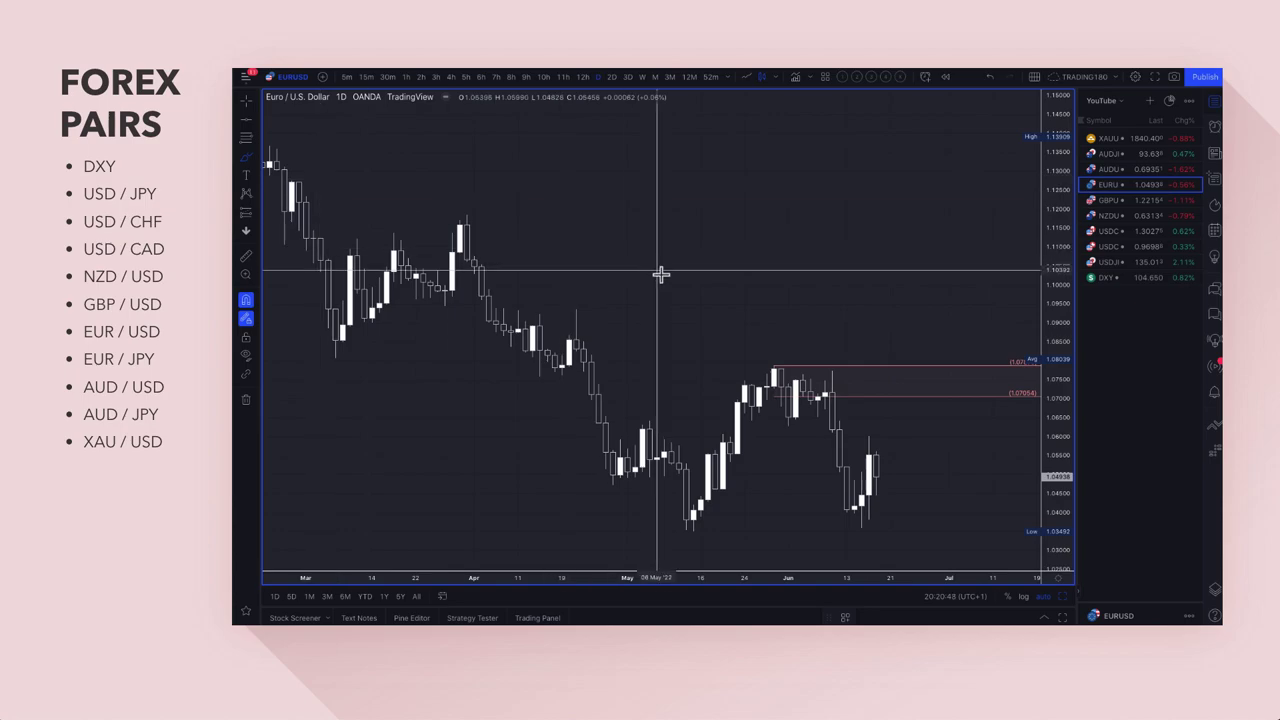
mouse_move(877, 456)
left_mouse_down()
mouse_move(894, 389)
mouse_move(915, 370)
mouse_move(946, 449)
mouse_move(963, 445)
left_mouse_up()
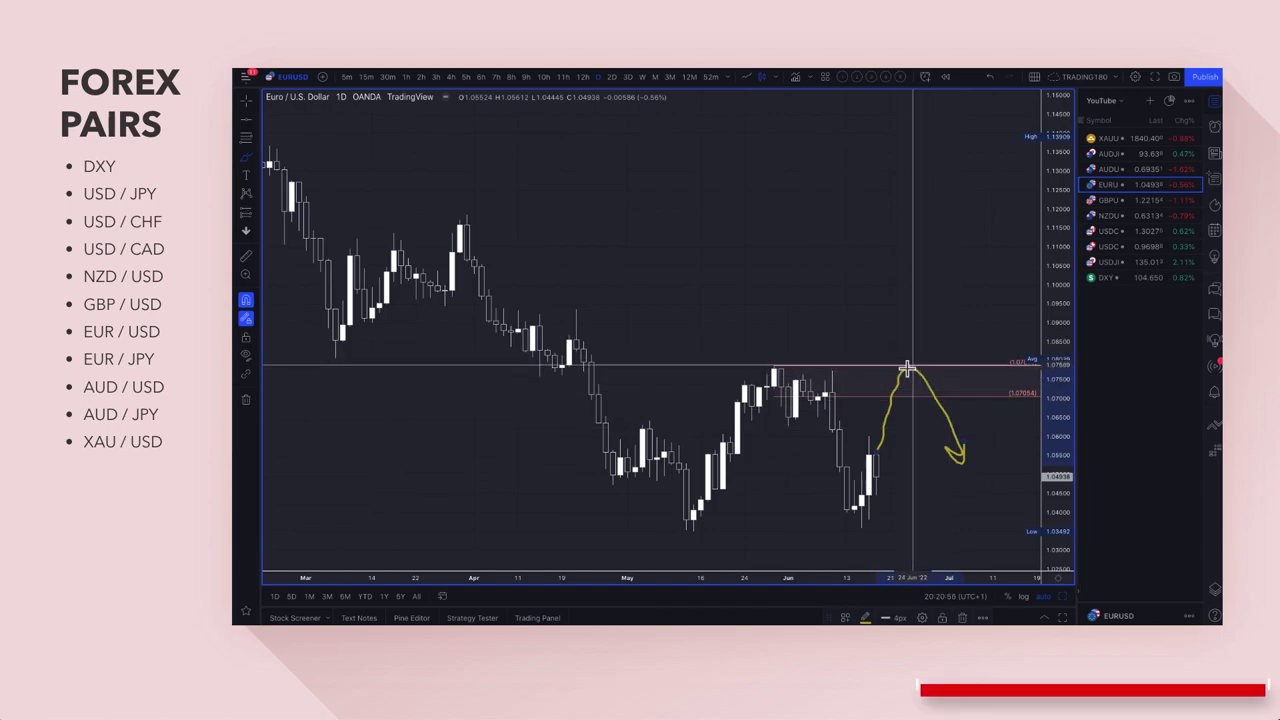
Mark two higher EUR/USD supply zones, one over the mid-April candles up to 1.09334 and one at the 31 March high up to 1.11849
left_click(245, 139)
mouse_move(567, 362)
left_mouse_down()
mouse_move(574, 311)
mouse_move(508, 314)
mouse_move(771, 386)
mouse_move(820, 351)
mouse_move(906, 346)
mouse_move(906, 325)
left_mouse_up()
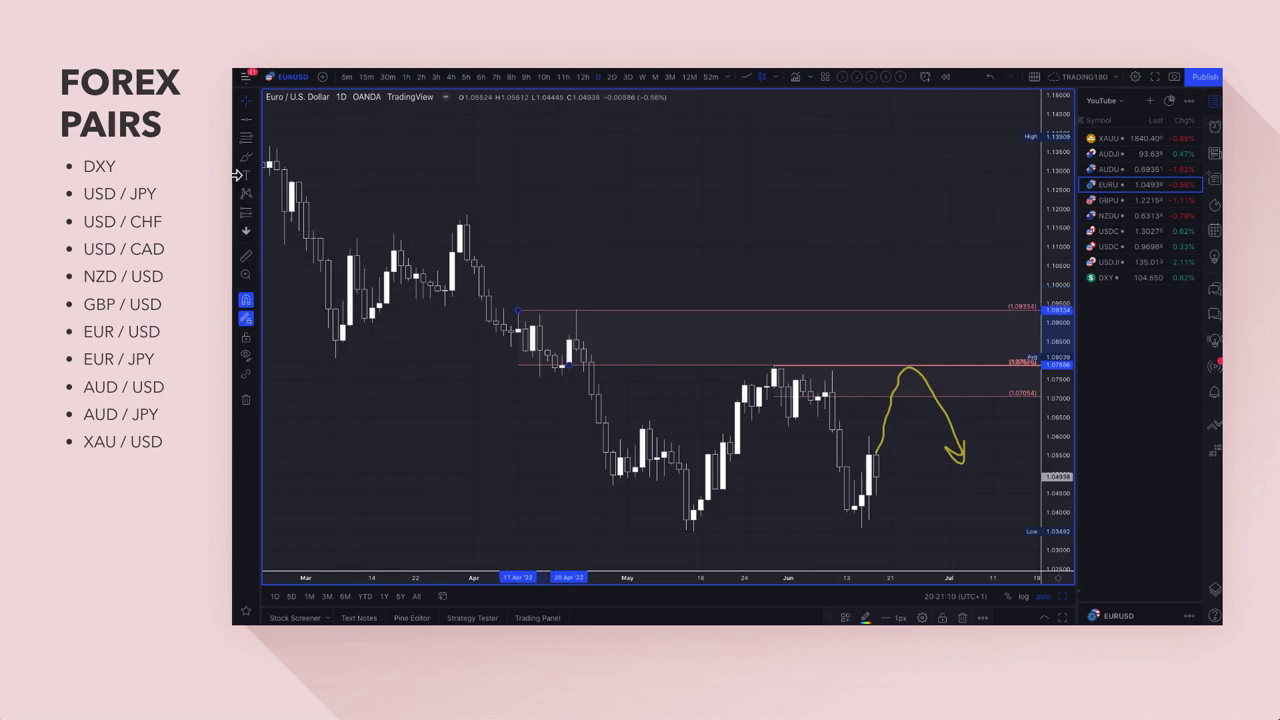
left_click_drag(458, 250, 467, 217)
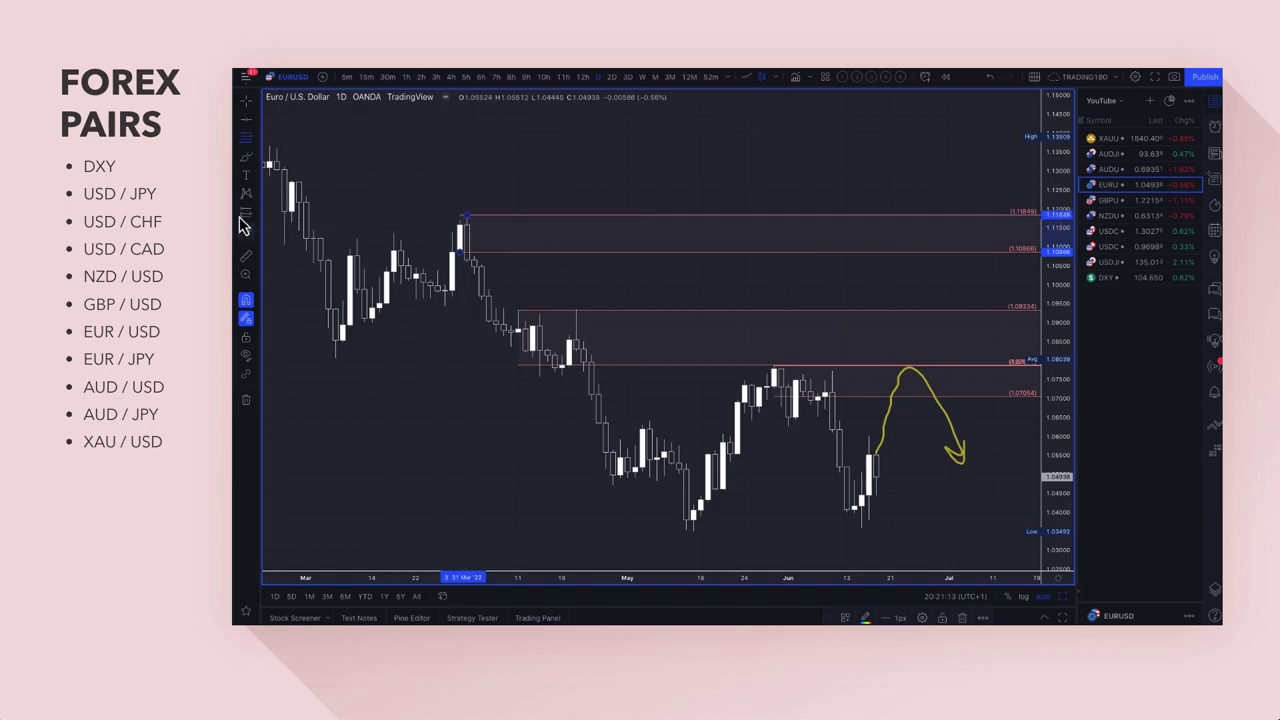
Mark a EUR/USD demand zone at the mid-May low from 1.05536 to 1.03492, using the 2. DEMAND template
left_click(244, 158)
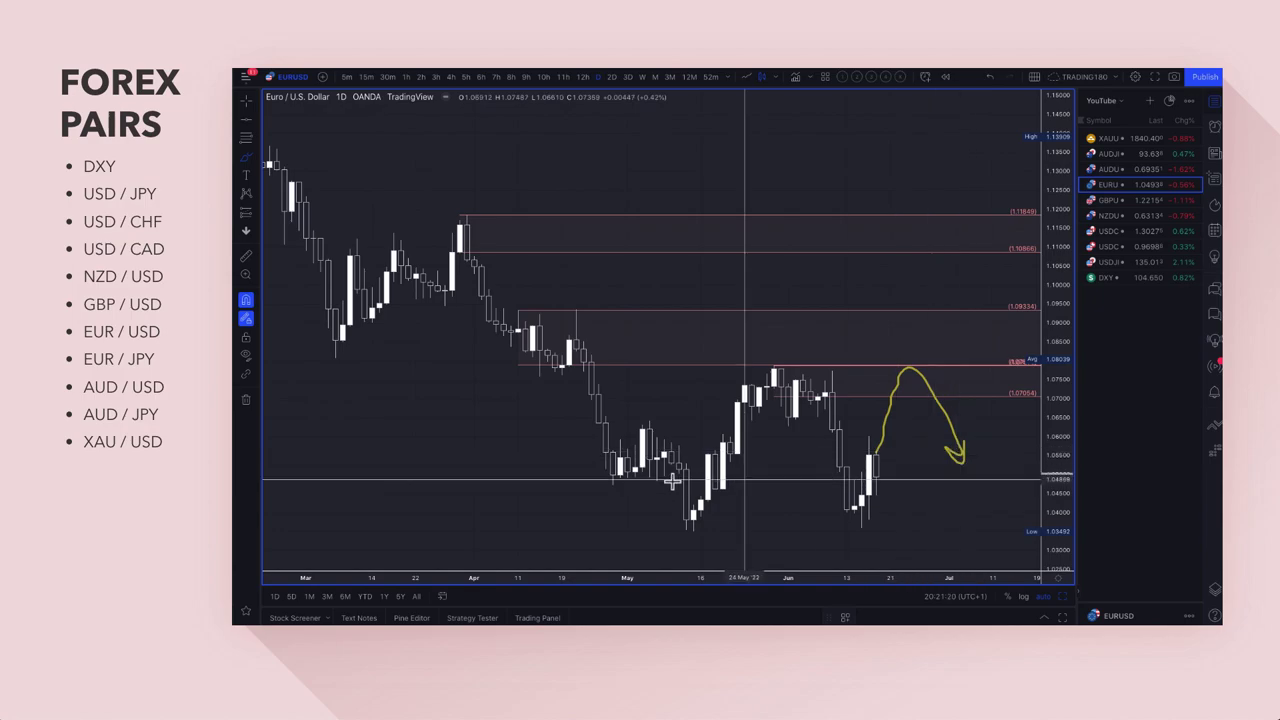
left_click(245, 140)
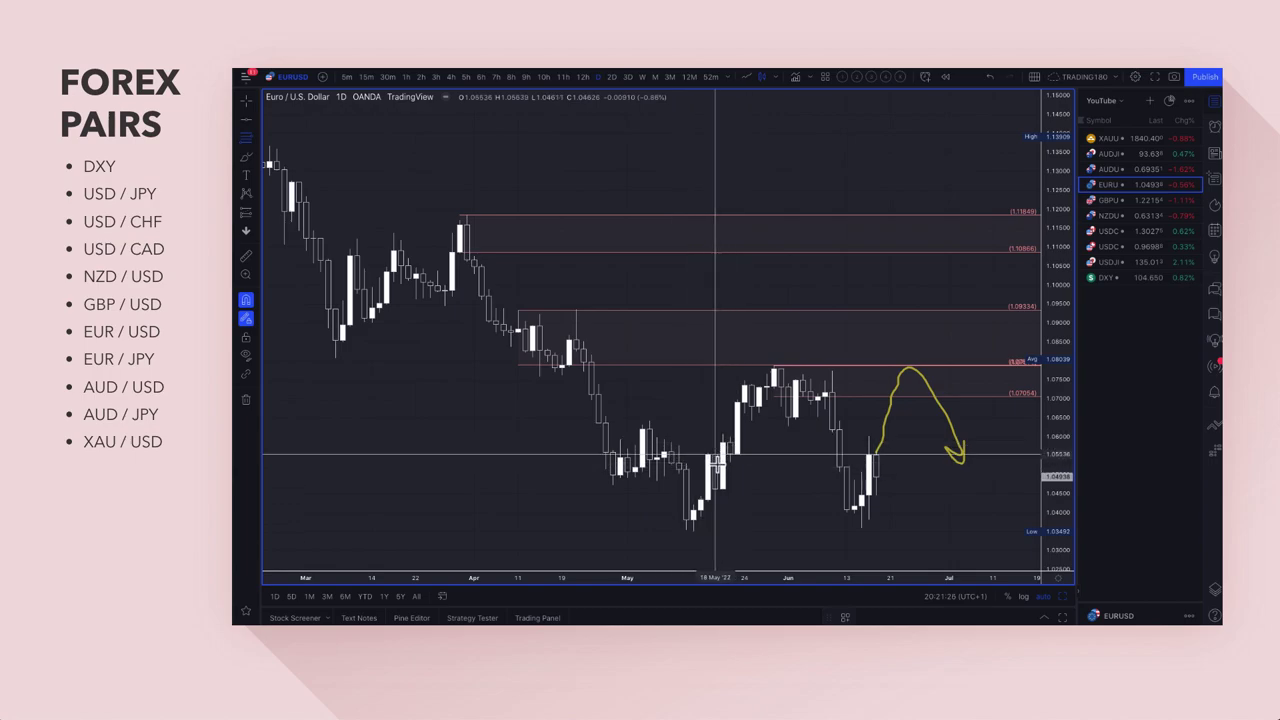
left_click(714, 455)
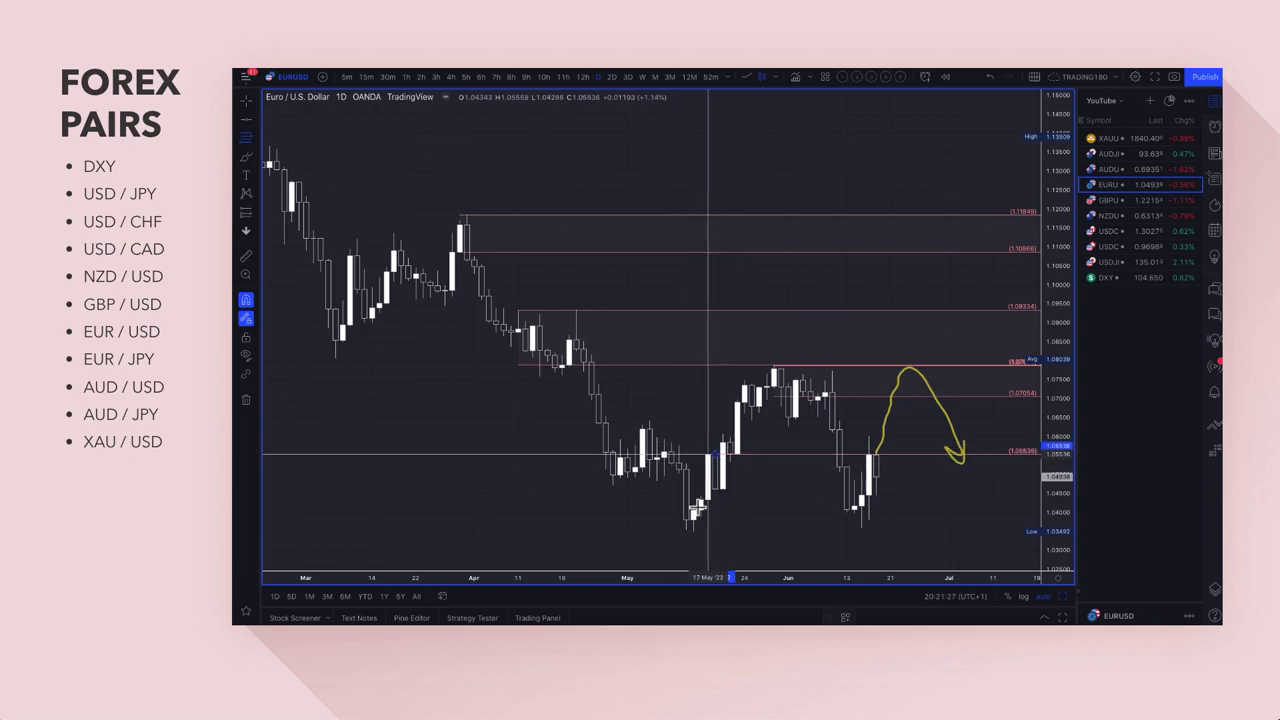
left_click(690, 536)
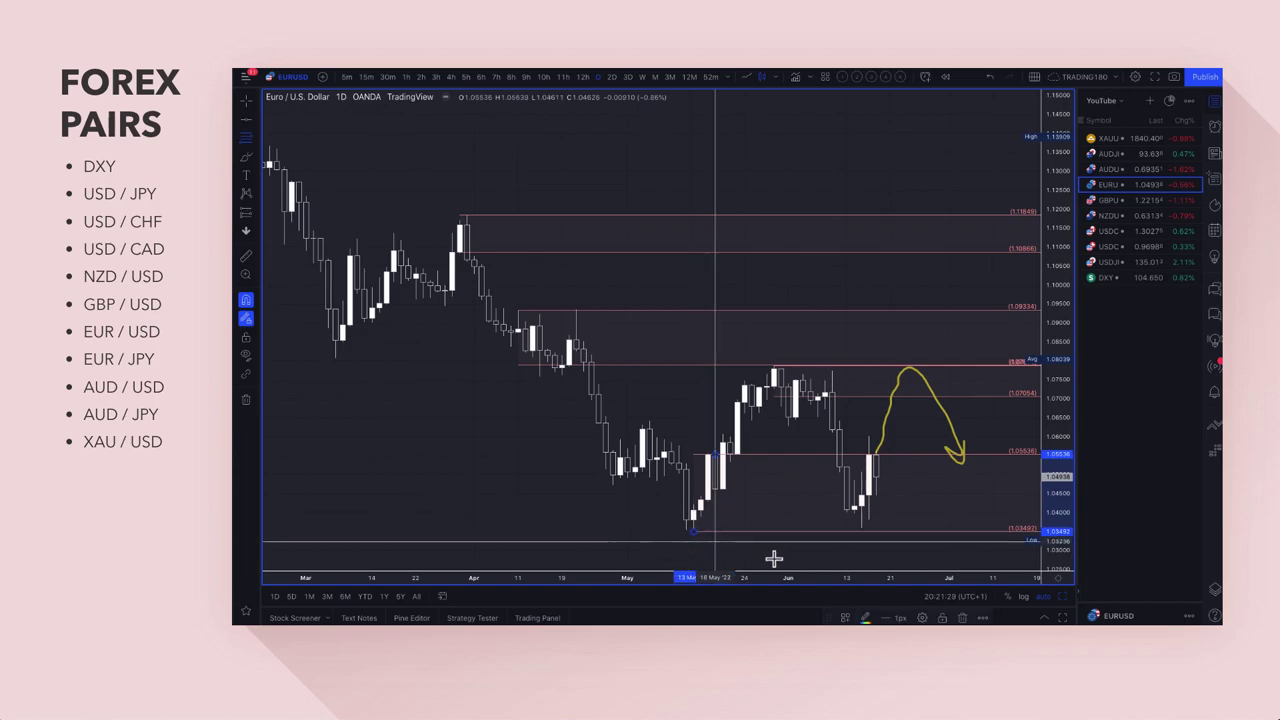
left_click(850, 618)
left_click(866, 402)
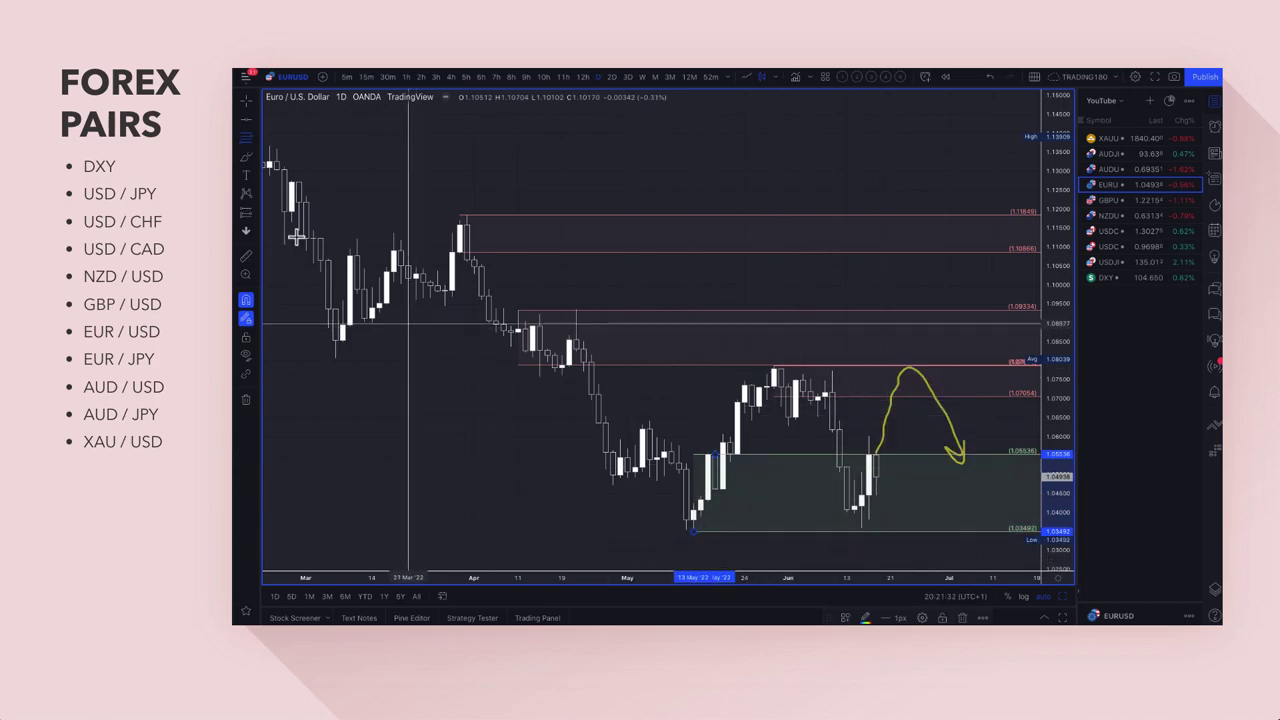
Circle the mid-June EUR/USD low and brush an alternative path dipping into the demand zone before turning up in an arrow
left_click(245, 163)
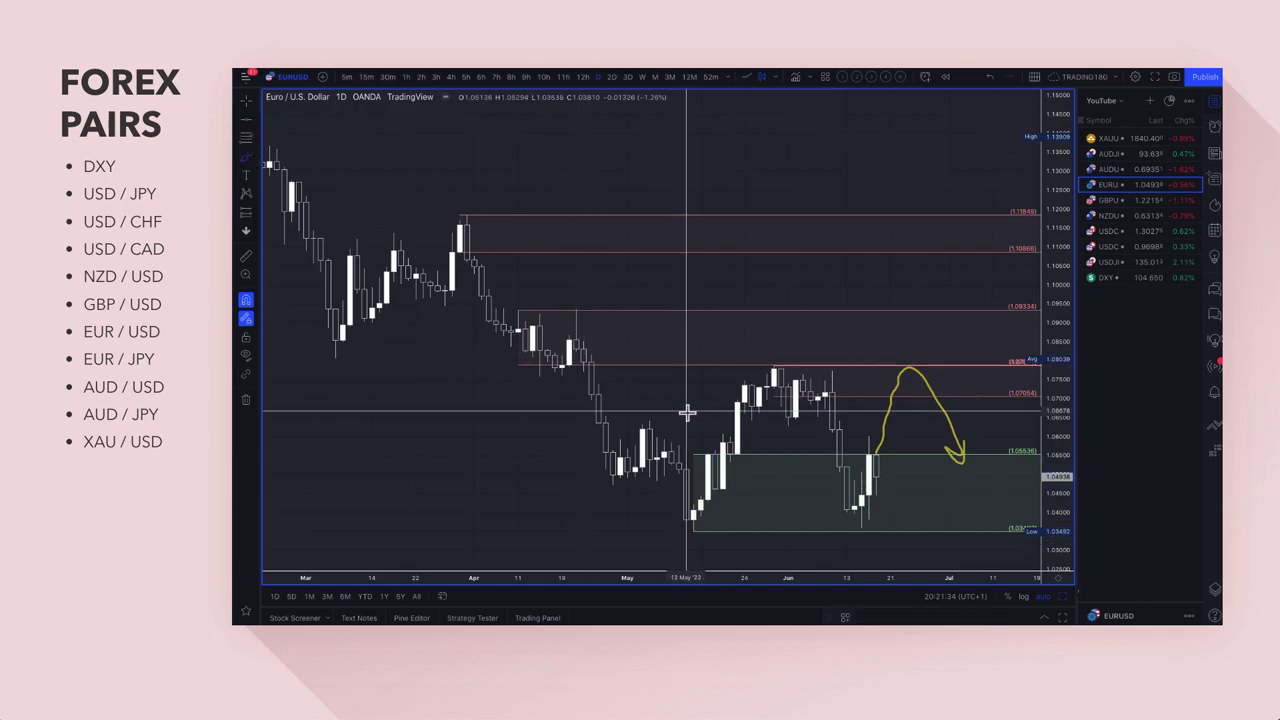
mouse_move(857, 503)
left_mouse_down()
mouse_move(834, 514)
mouse_move(866, 520)
mouse_move(853, 516)
mouse_move(871, 449)
mouse_move(912, 525)
mouse_move(947, 472)
left_mouse_up()
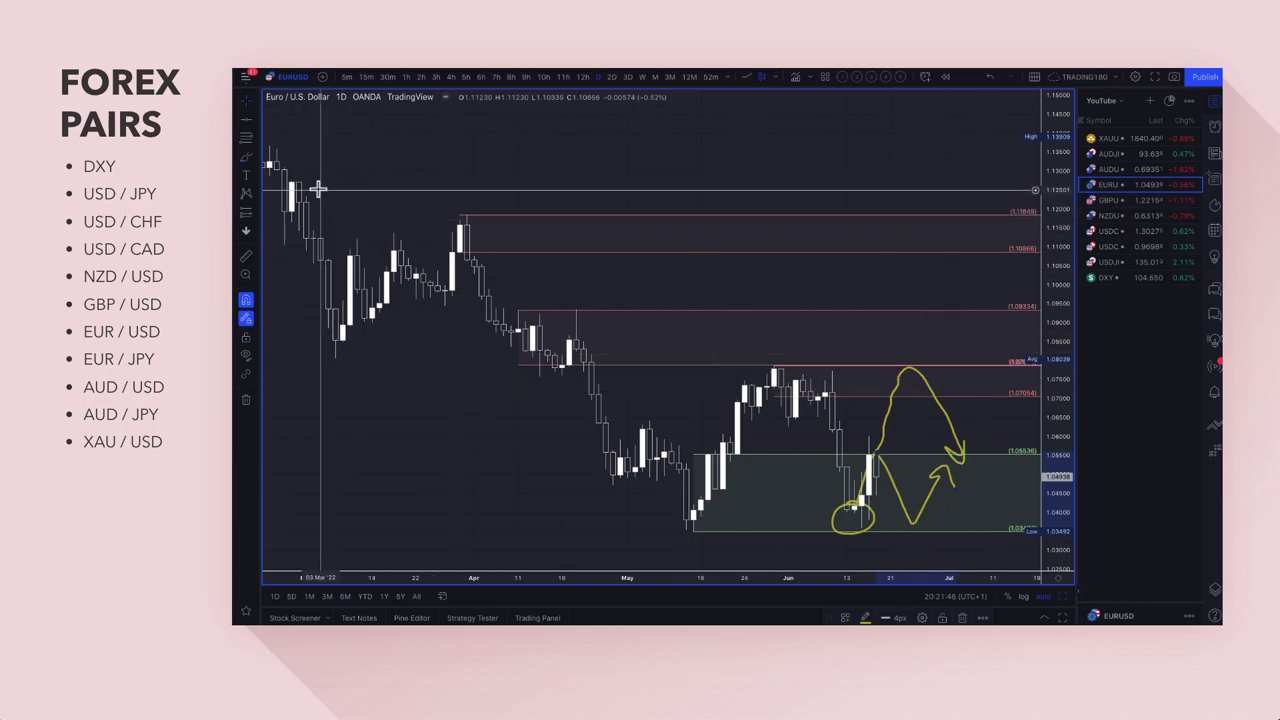
scroll(829, 206, "up", 2)
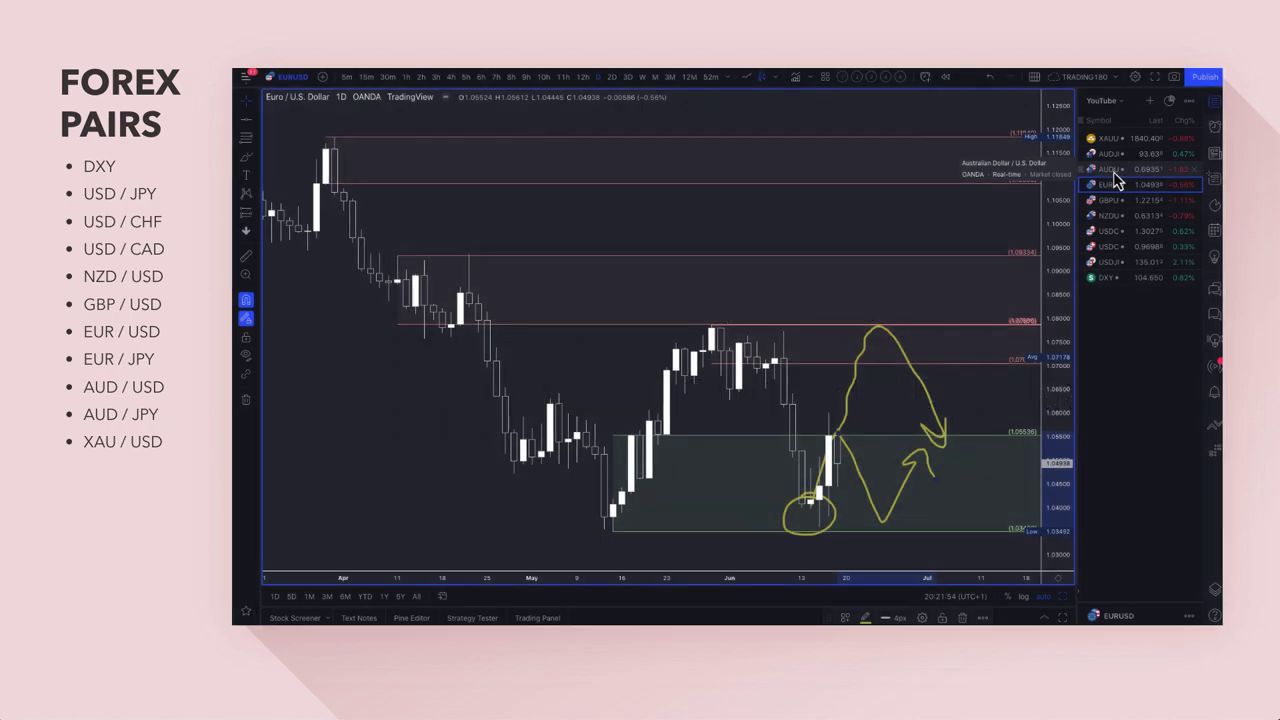
Switch to AUD/USD and mark a supply zone at the early June high from 0.72830 to 0.71945, using 1. SUPPLY
left_click(1113, 170)
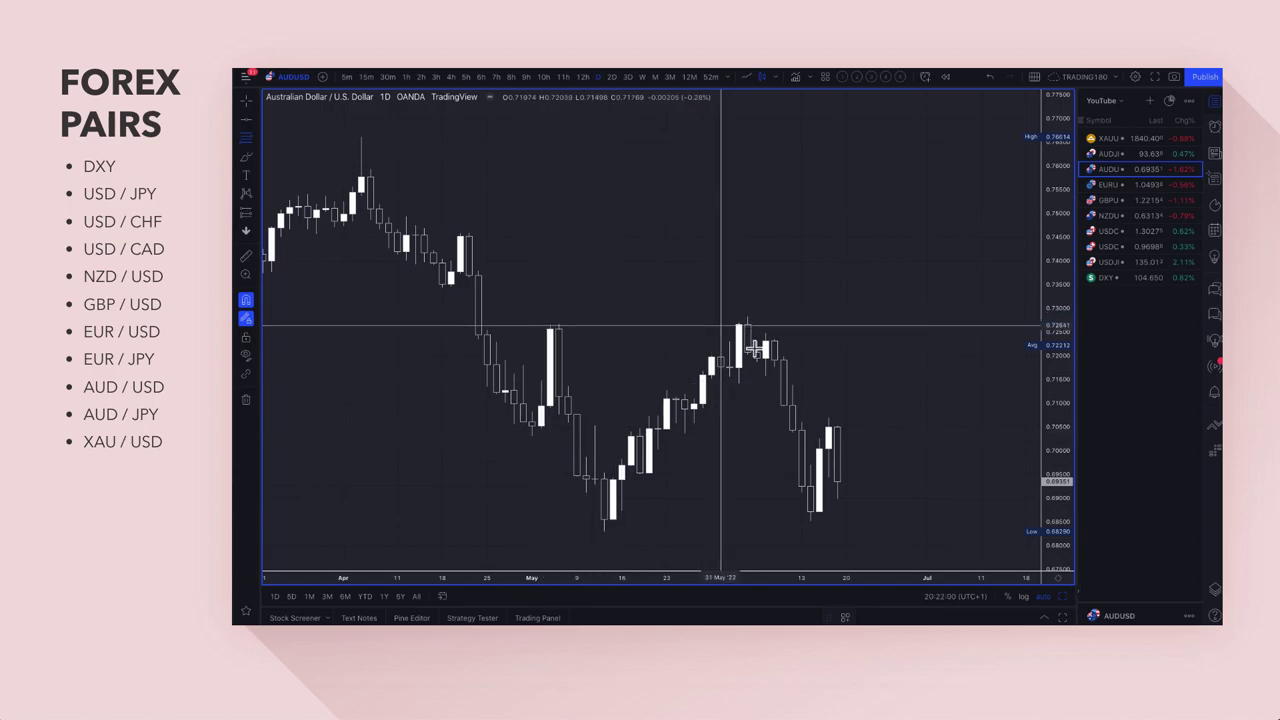
left_click_drag(764, 352, 748, 318)
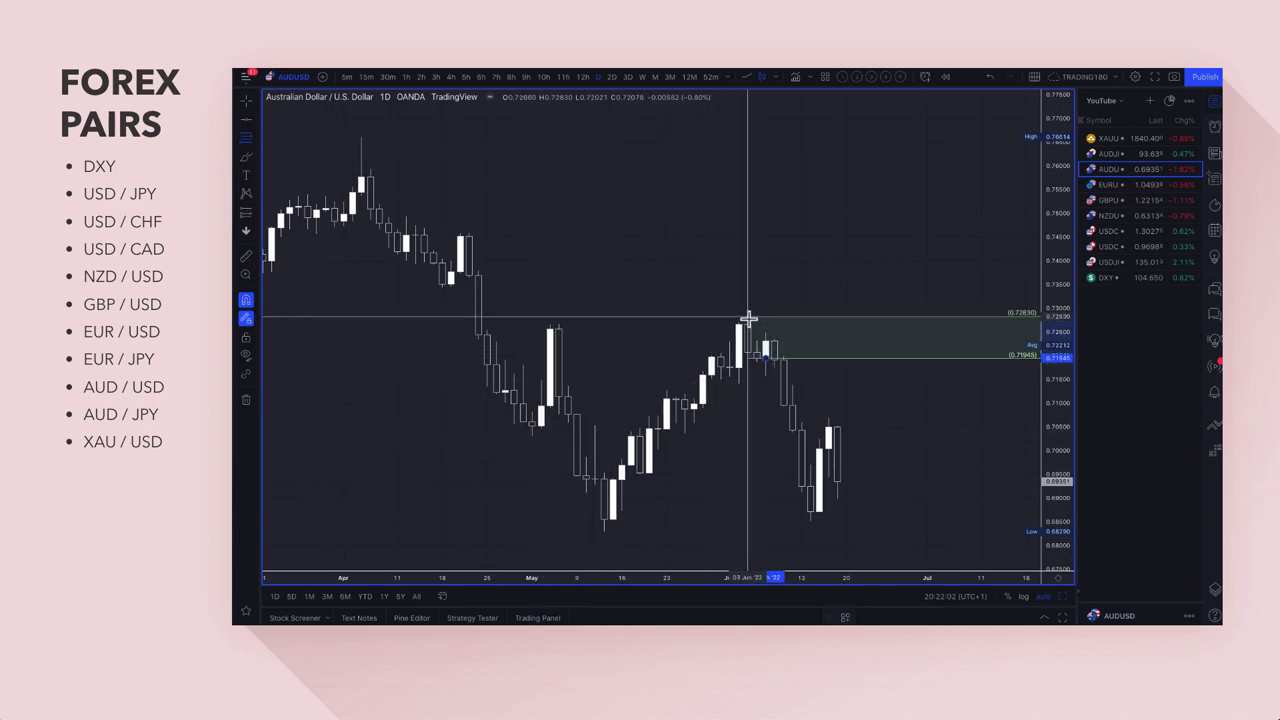
left_click(847, 617)
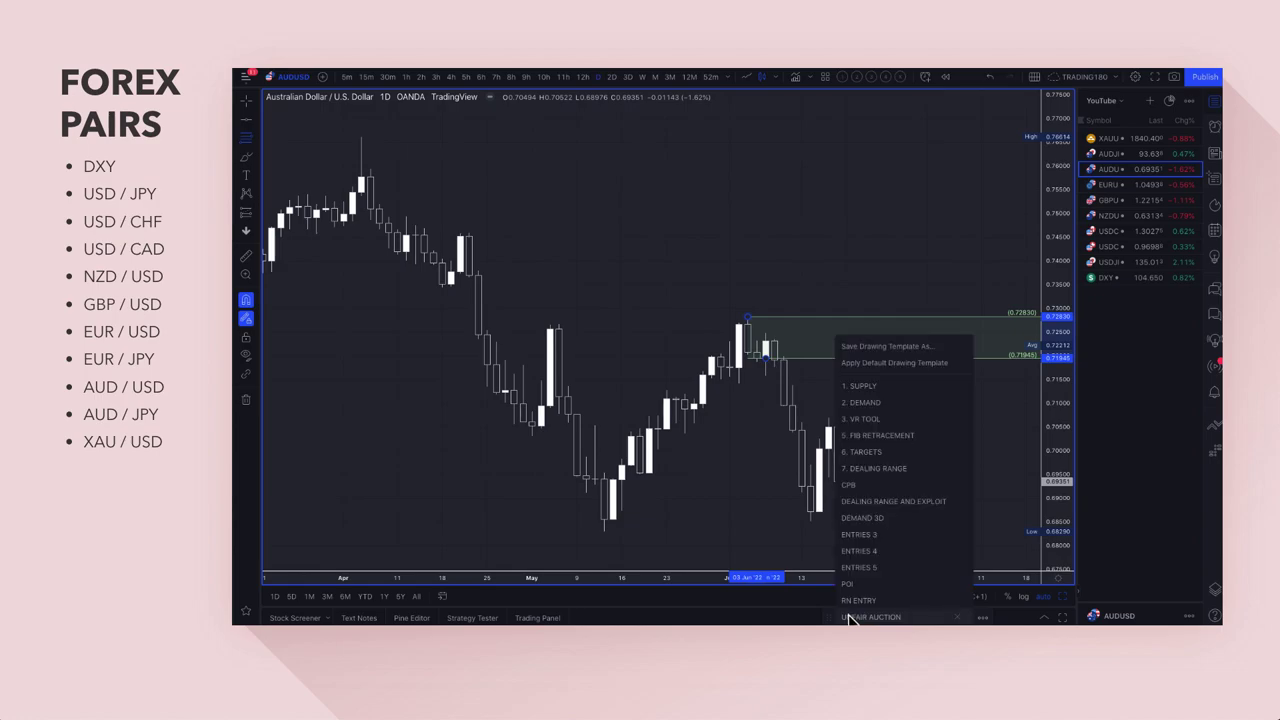
left_click(881, 388)
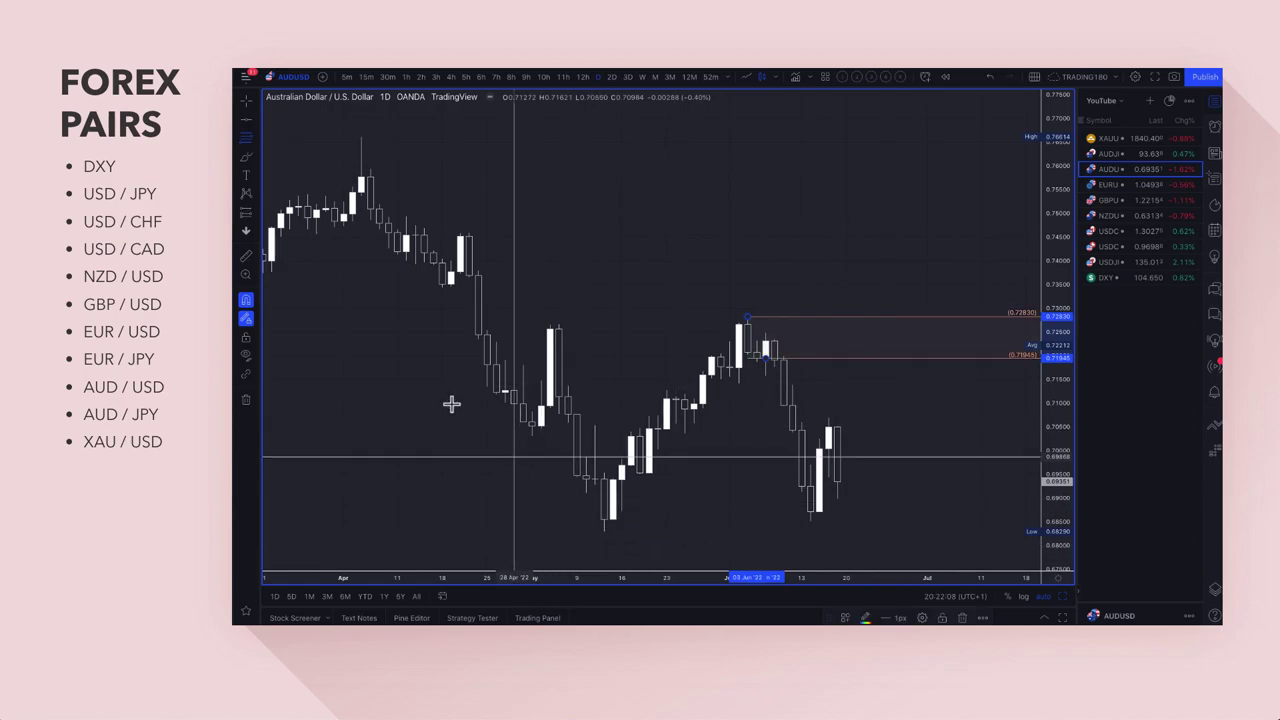
Mark an AUD/USD demand zone at the mid-May low from 0.69402 to 0.68290, using the 2. DEMAND template
left_click_drag(604, 481, 605, 536)
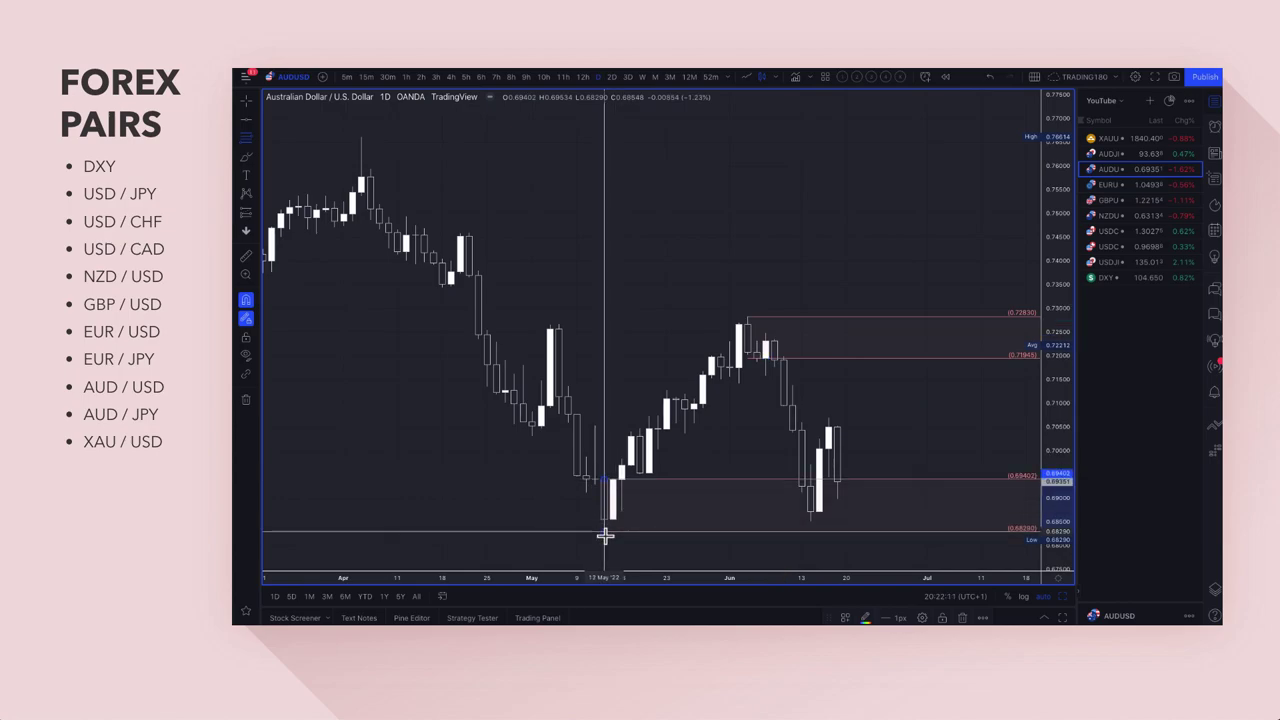
left_click(845, 618)
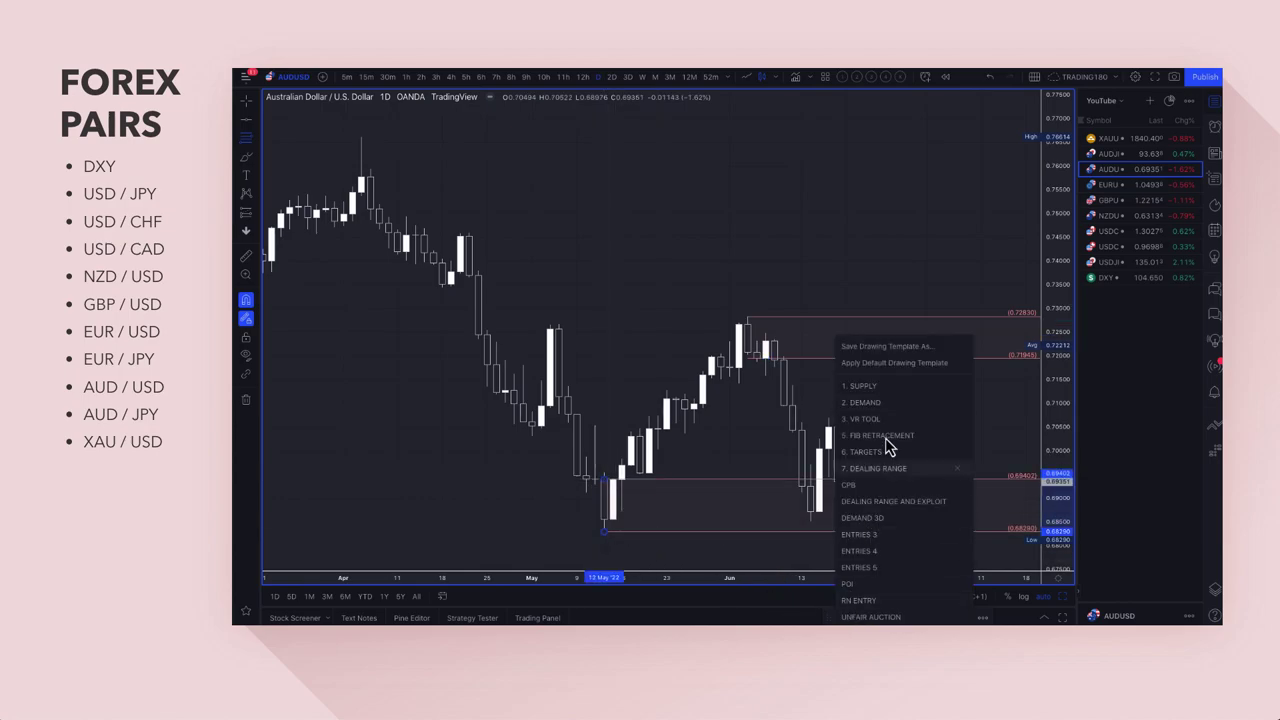
left_click(877, 403)
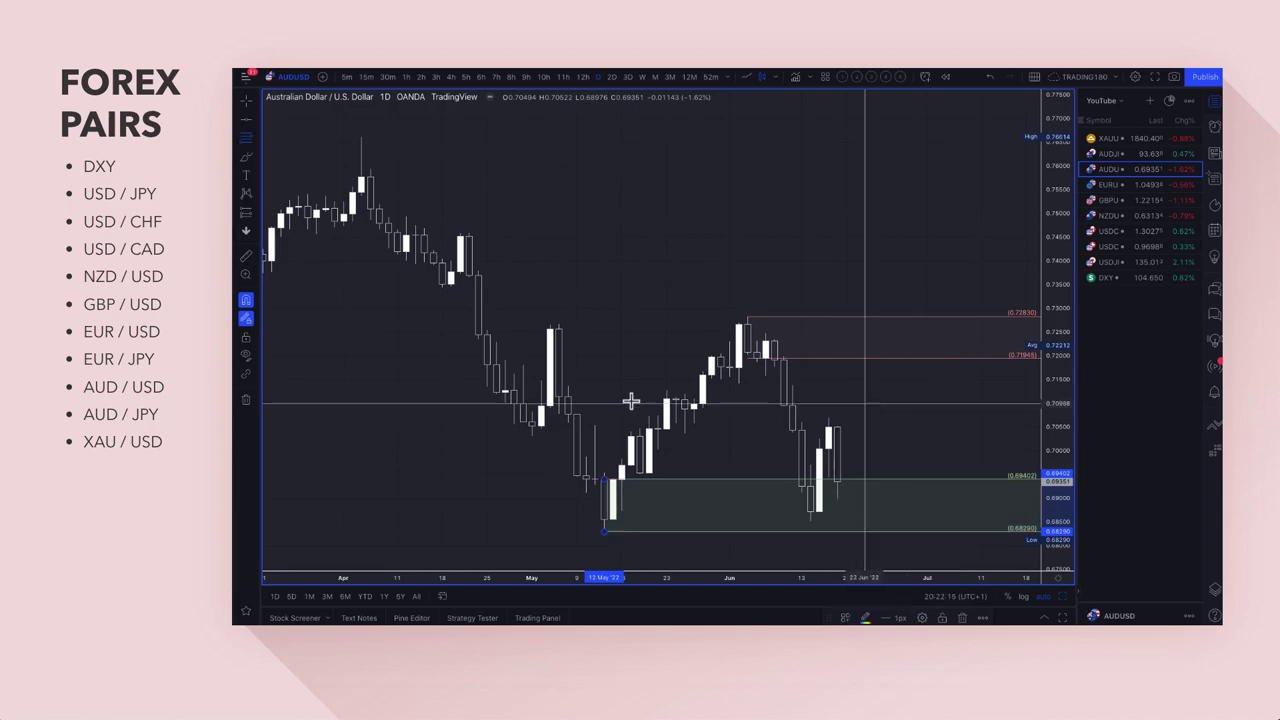
Circle the area inside the AUD/USD demand zone and brush two projected paths, one up into supply before falling and one dipping below demand, rebounding and falling
left_click(246, 158)
mouse_move(860, 506)
left_mouse_down()
mouse_move(838, 516)
mouse_move(871, 527)
mouse_move(860, 508)
left_mouse_up()
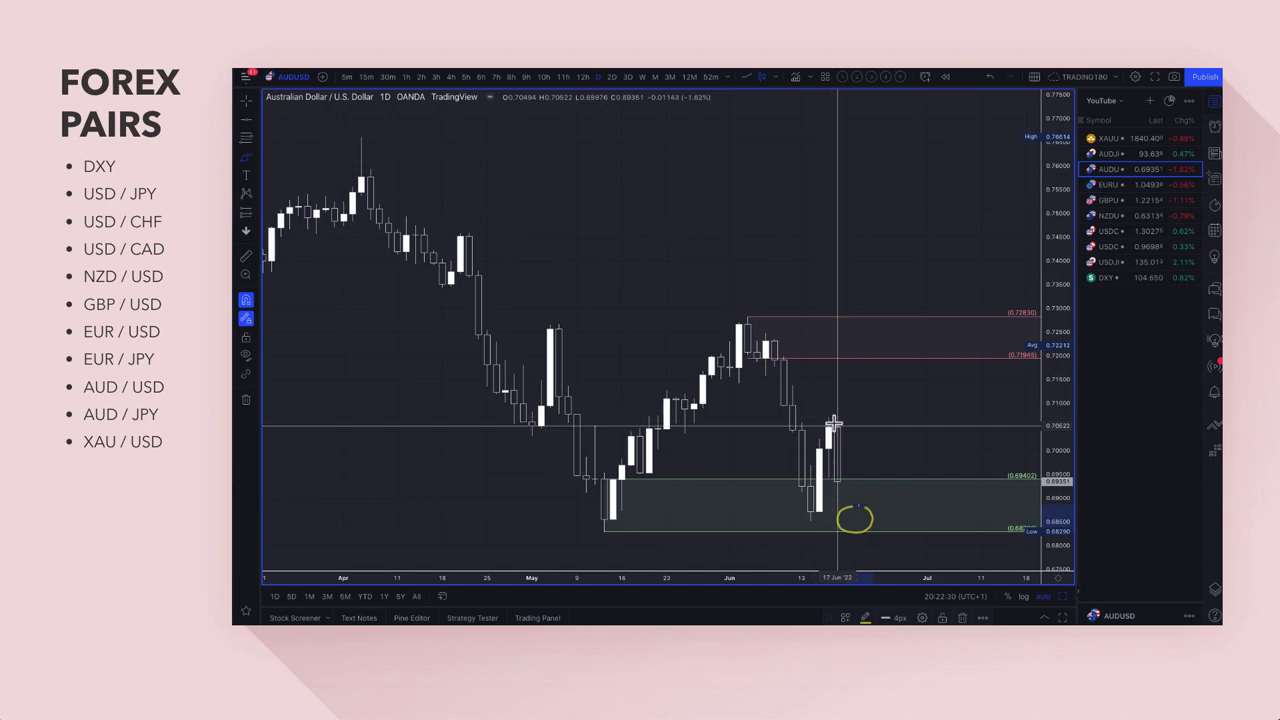
mouse_move(836, 420)
left_mouse_down()
mouse_move(889, 343)
mouse_move(937, 414)
mouse_move(951, 401)
left_mouse_up()
mouse_move(837, 484)
left_mouse_down()
mouse_move(889, 566)
mouse_move(914, 437)
mouse_move(925, 470)
left_mouse_up()
left_click_drag(964, 535, 980, 526)
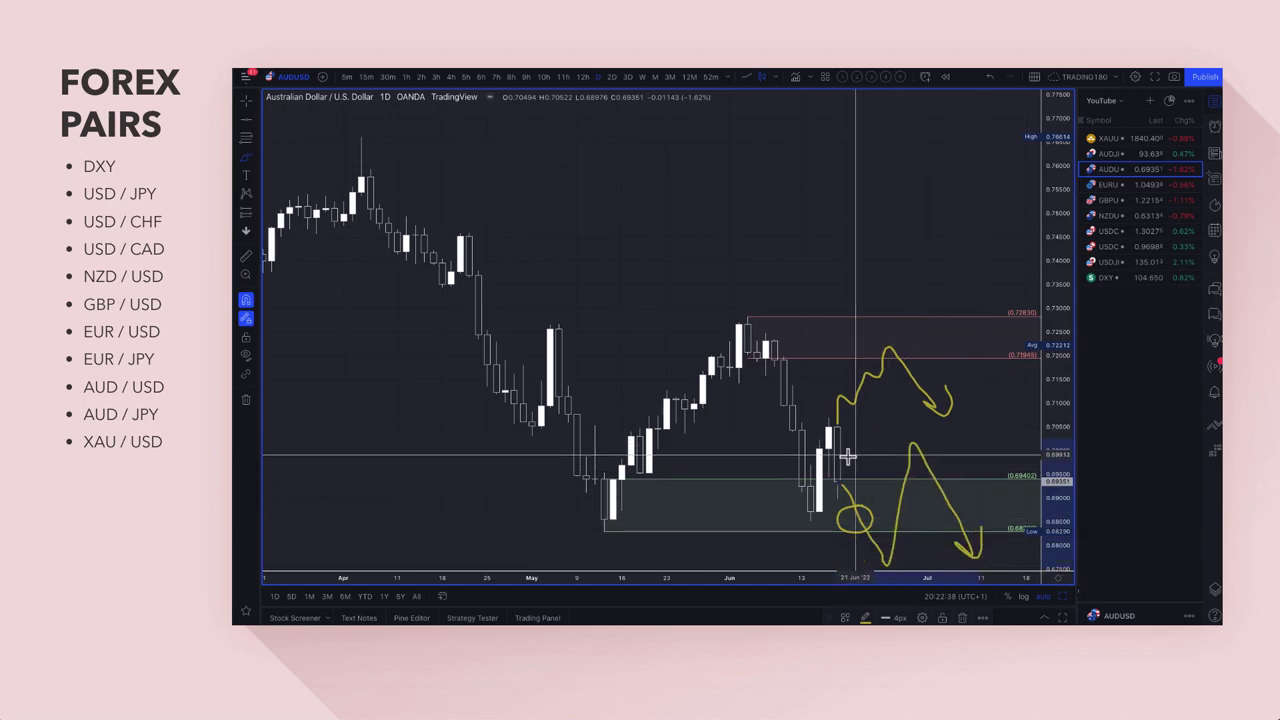
left_click_drag(831, 452, 936, 451)
left_click_drag(818, 422, 922, 421)
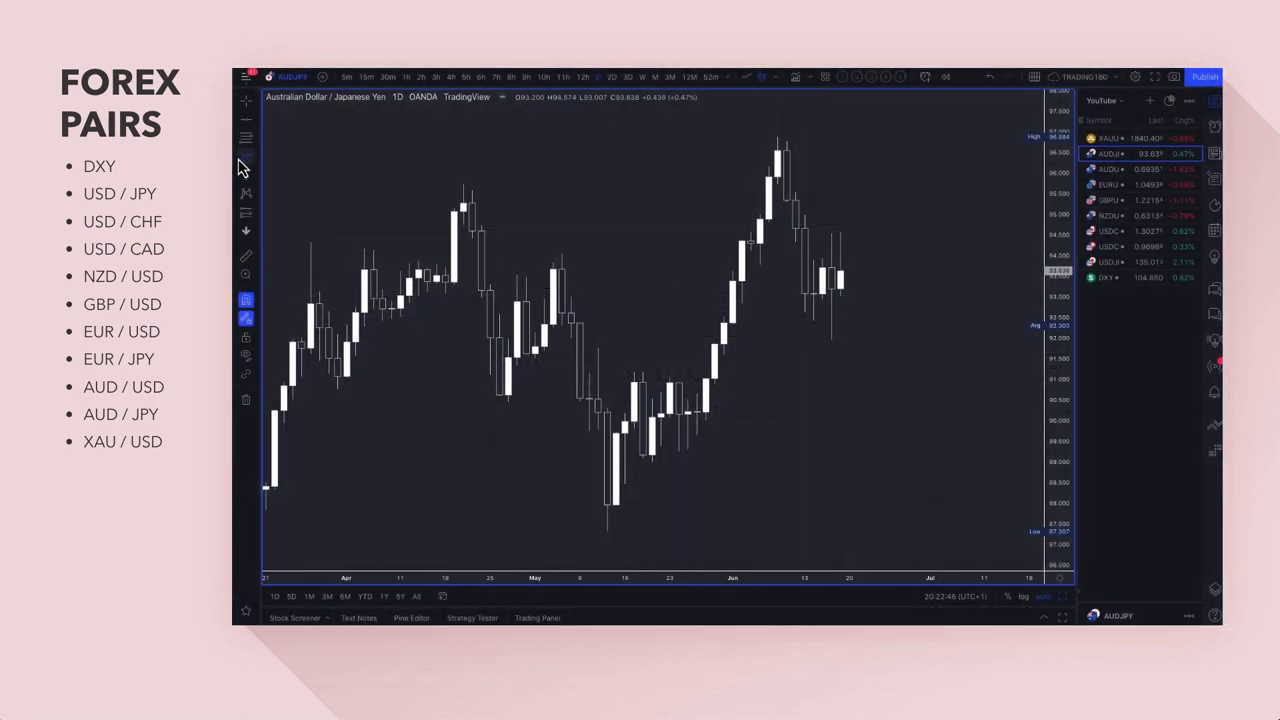
Switch to AUD/JPY and mark a demand zone at the mid-May low from 90.227 to 87.307
left_click(241, 167)
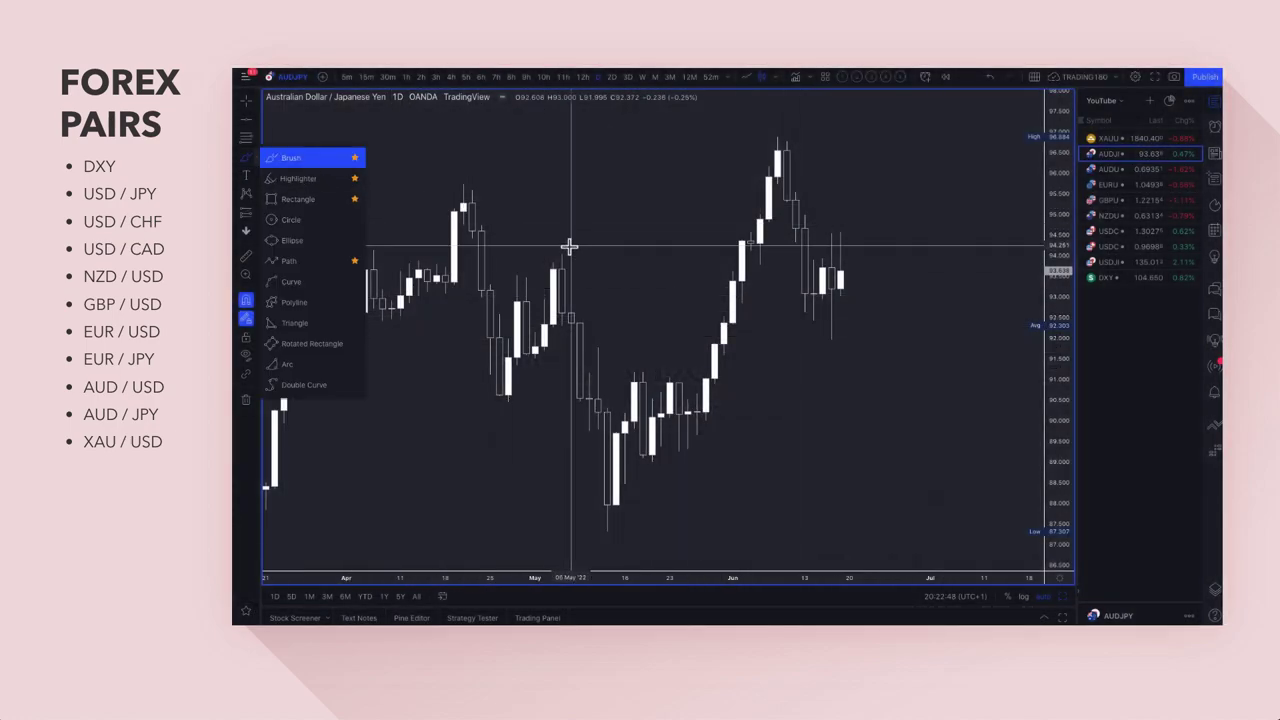
left_click(247, 143)
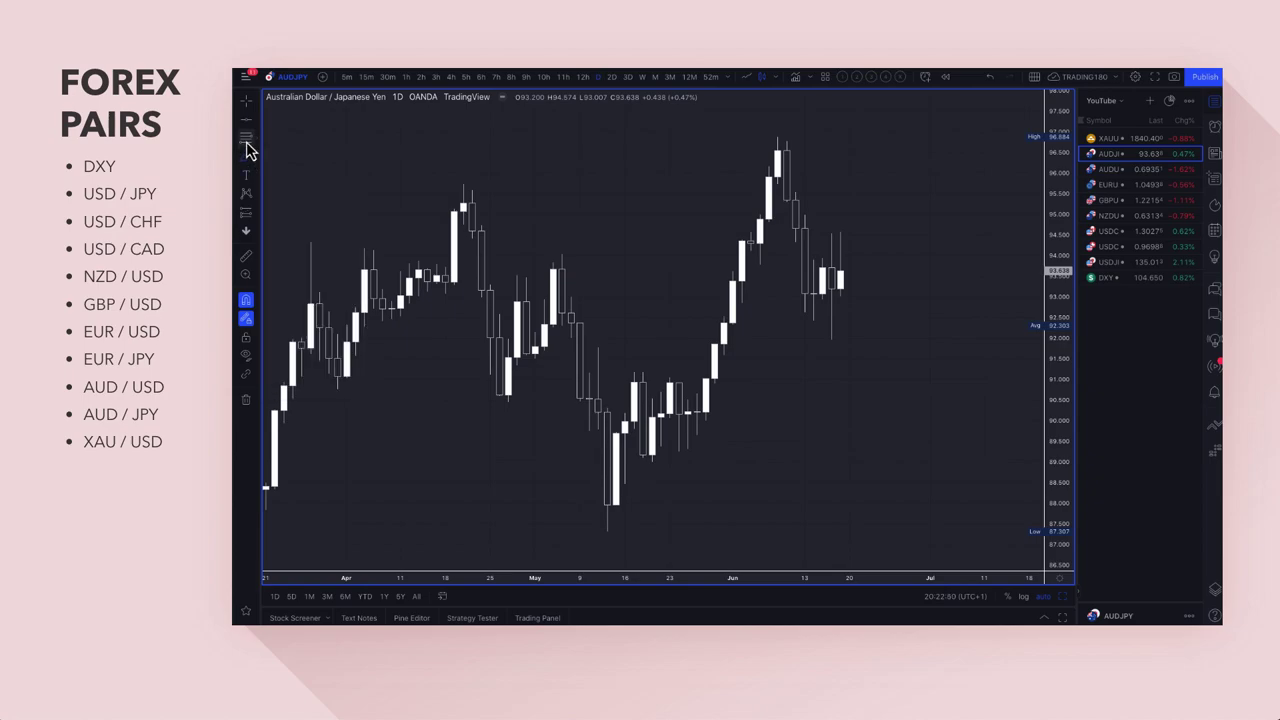
mouse_move(700, 410)
left_mouse_down()
mouse_move(614, 486)
mouse_move(607, 532)
left_mouse_up()
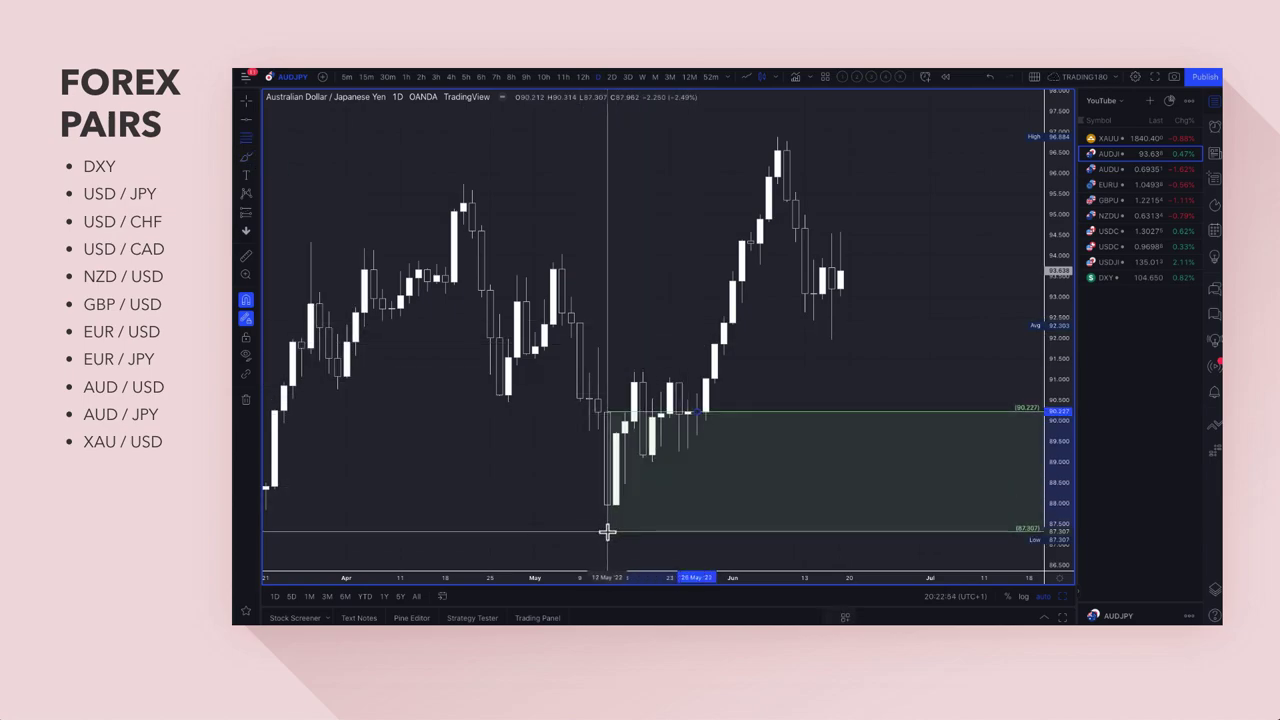
Circle the upper and lower edges of the AUD/JPY demand zone and brush upward arrows from both, with a drop from current price to the upper edge
left_click(246, 157)
mouse_move(880, 403)
left_mouse_down()
mouse_move(857, 407)
mouse_move(894, 423)
mouse_move(886, 409)
left_mouse_up()
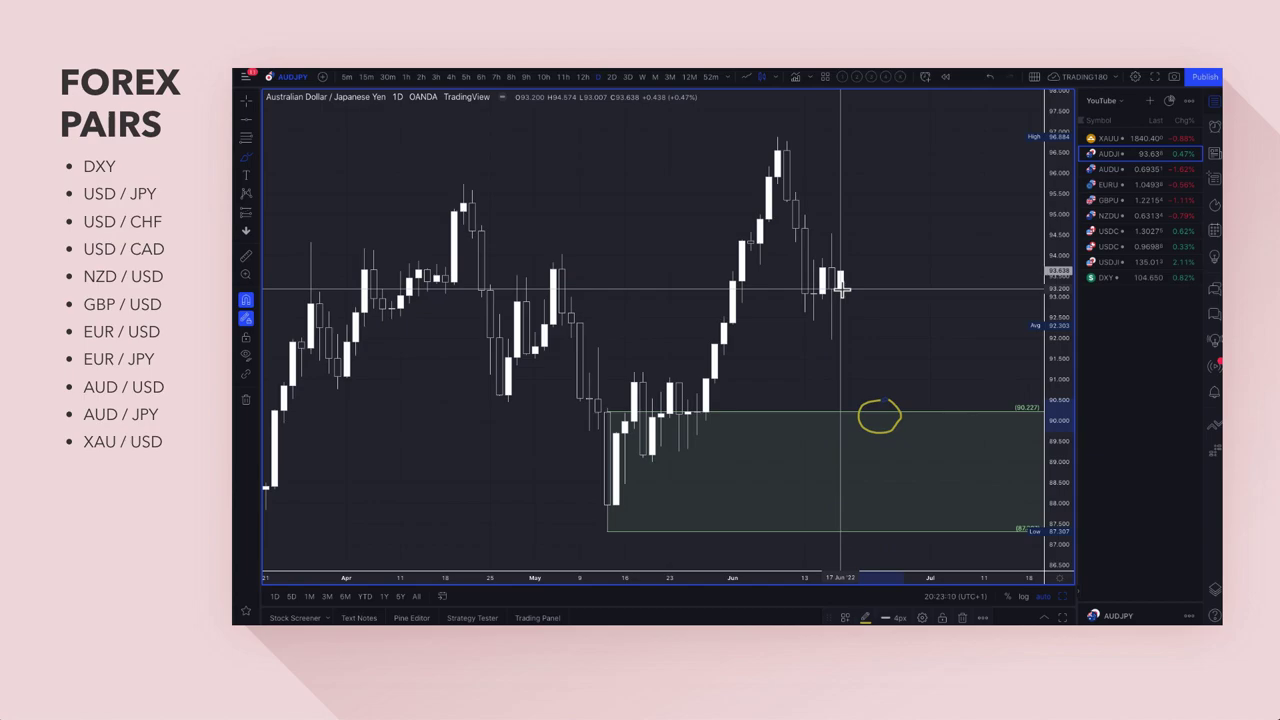
mouse_move(840, 288)
left_mouse_down()
mouse_move(882, 416)
mouse_move(934, 329)
mouse_move(948, 332)
left_mouse_up()
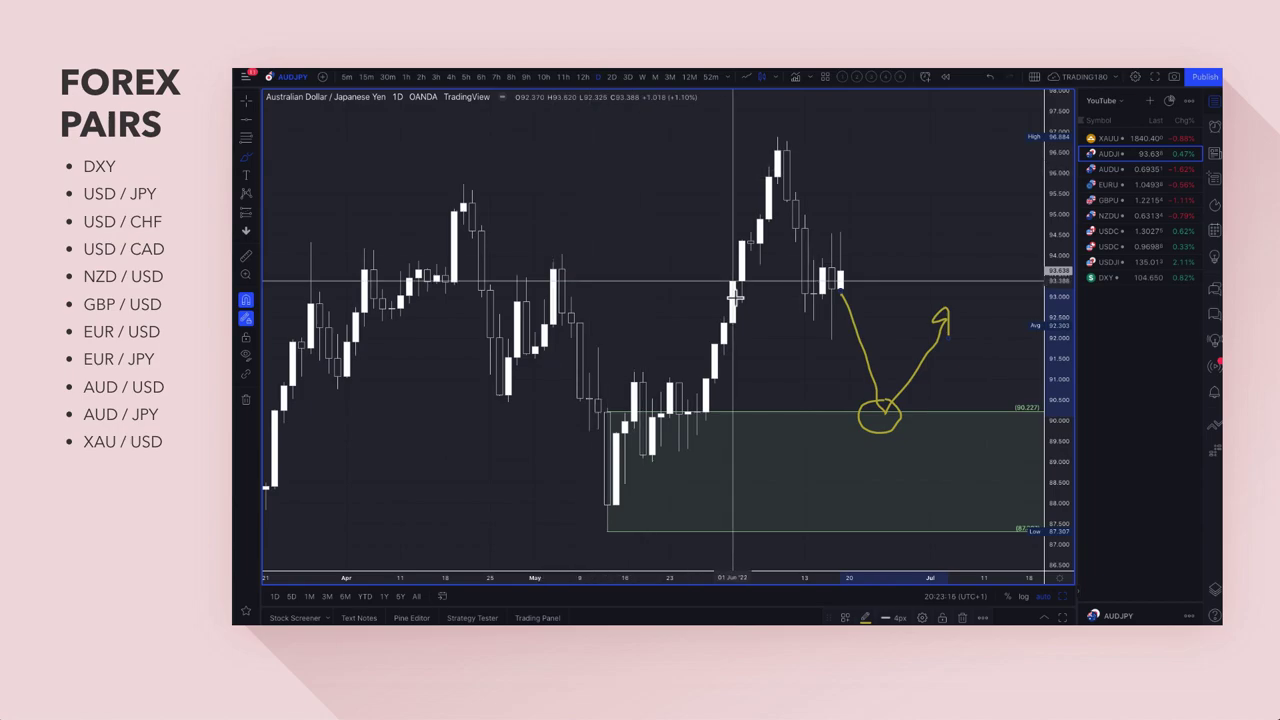
scroll(735, 297, "down", 4)
scroll(735, 297, "up", 2)
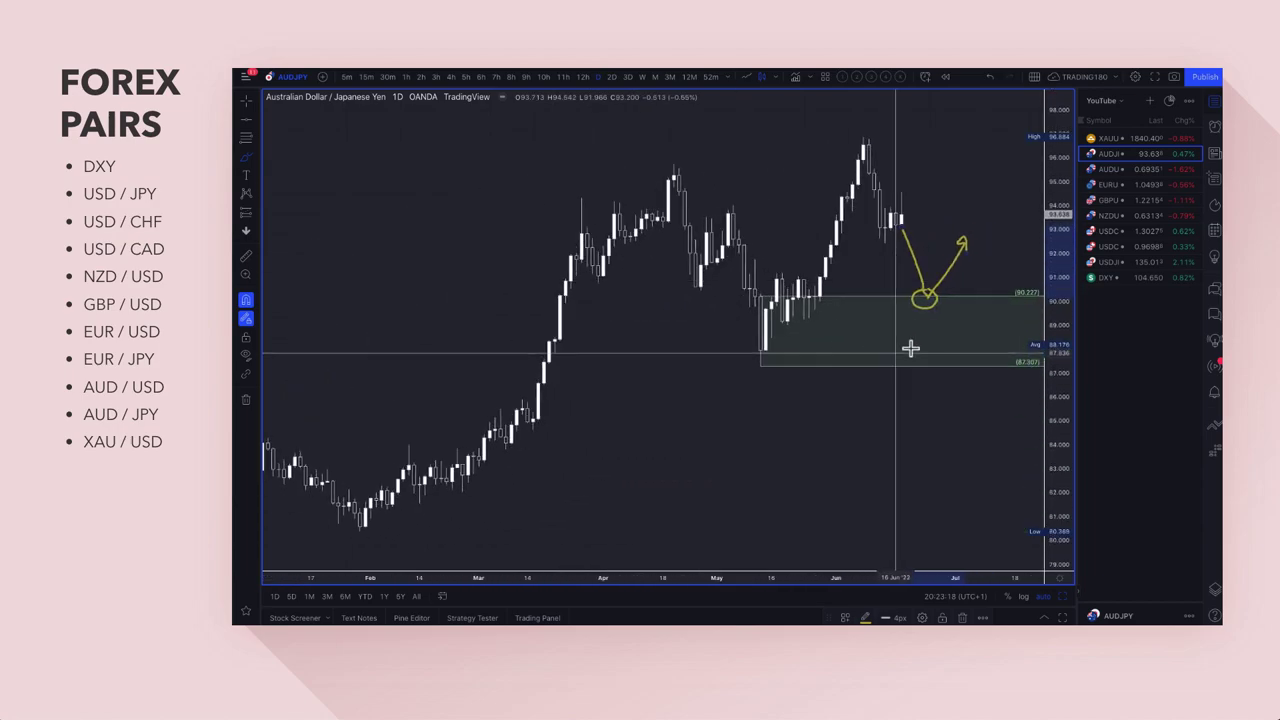
mouse_move(944, 347)
left_mouse_down()
mouse_move(929, 380)
mouse_move(943, 346)
mouse_move(929, 363)
mouse_move(1001, 285)
mouse_move(1009, 298)
left_mouse_up()
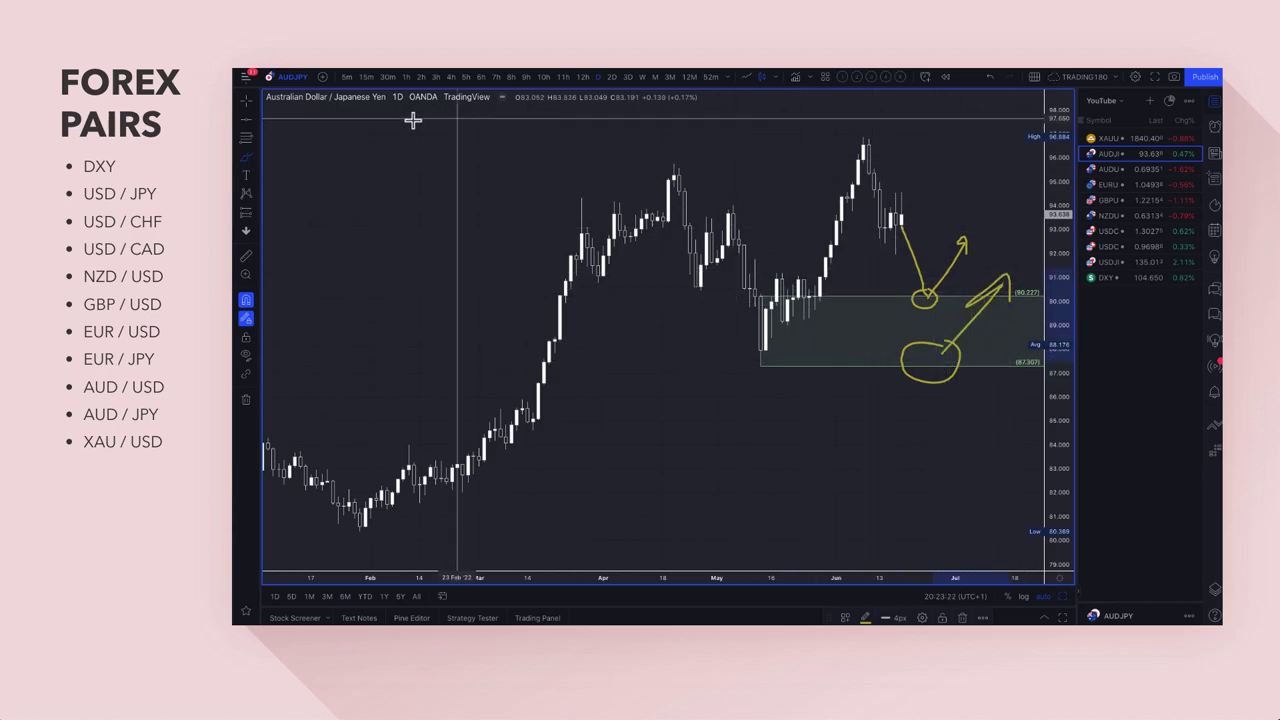
Mark an AUD/JPY supply zone at the early June high from 95.915 to 96.884, using the 1. SUPPLY template
left_click(246, 137)
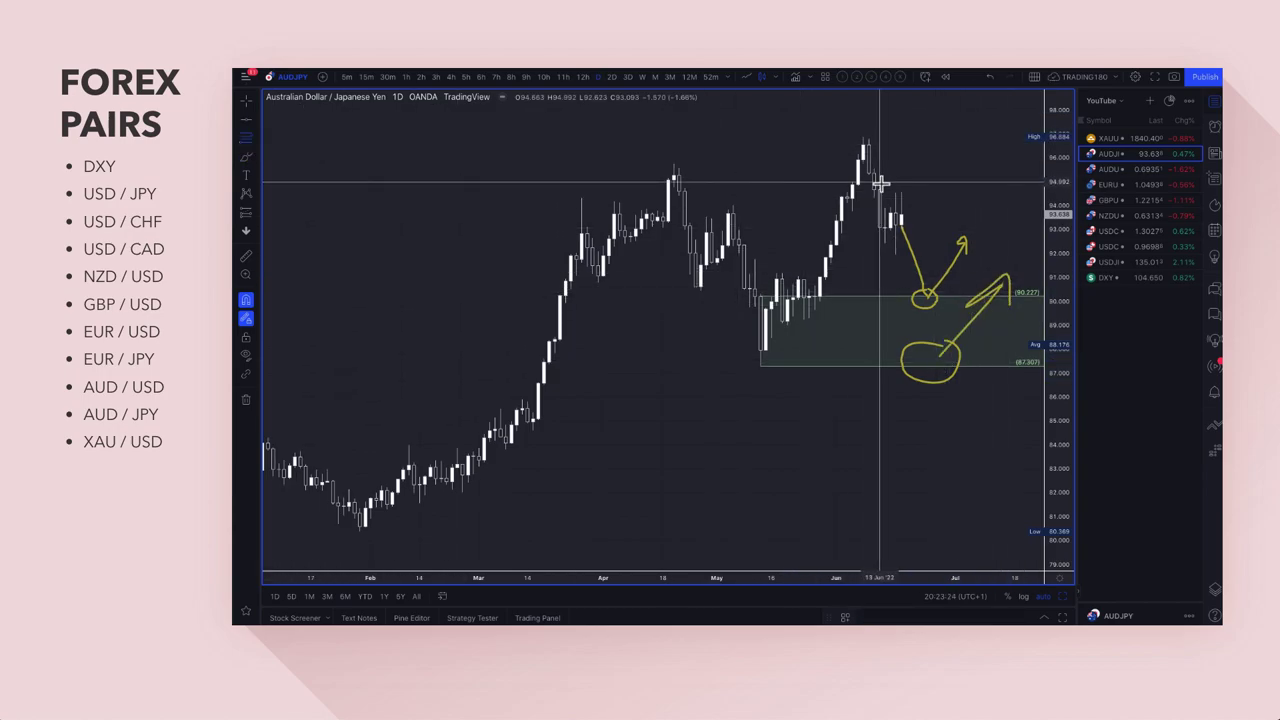
left_click_drag(863, 158, 862, 135)
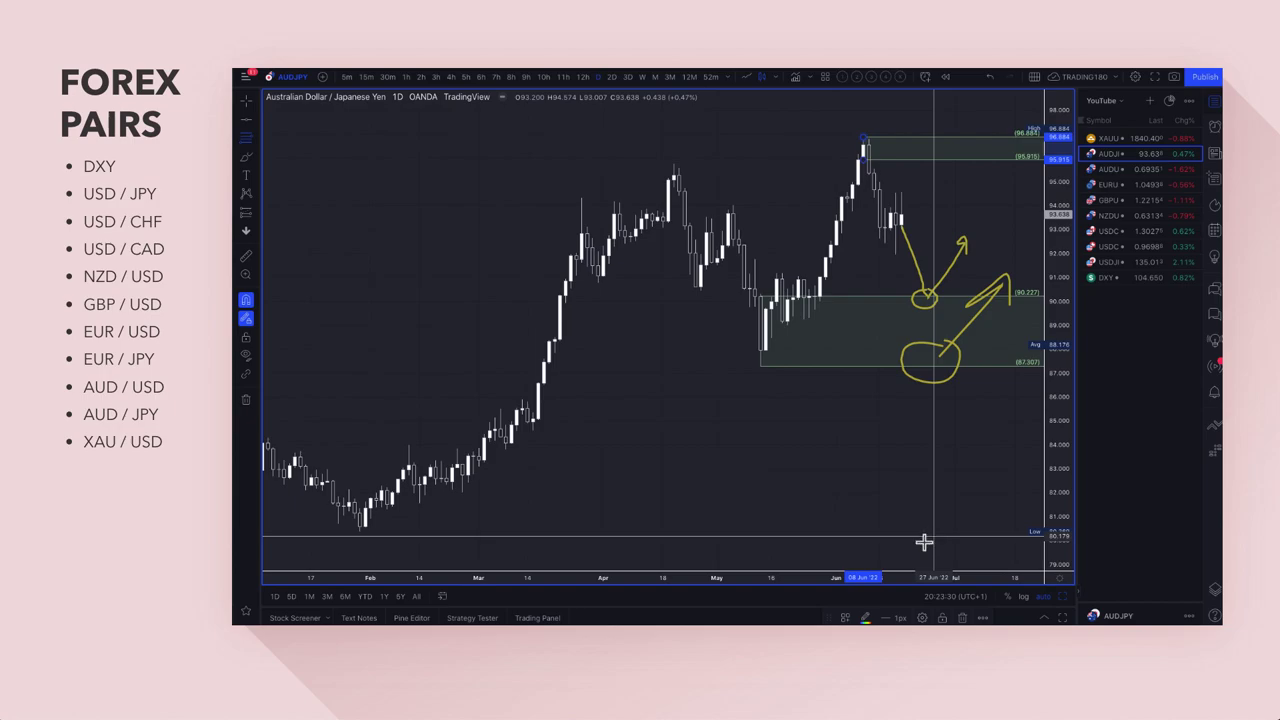
left_click(845, 618)
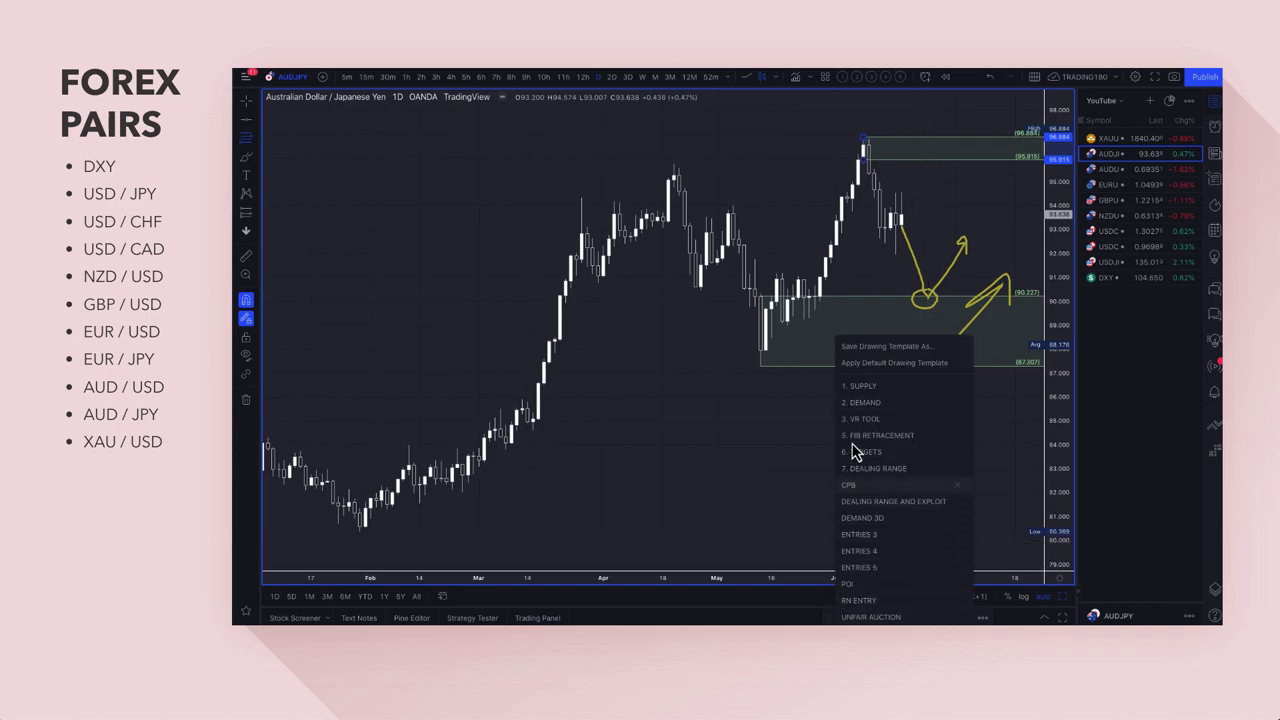
left_click(866, 388)
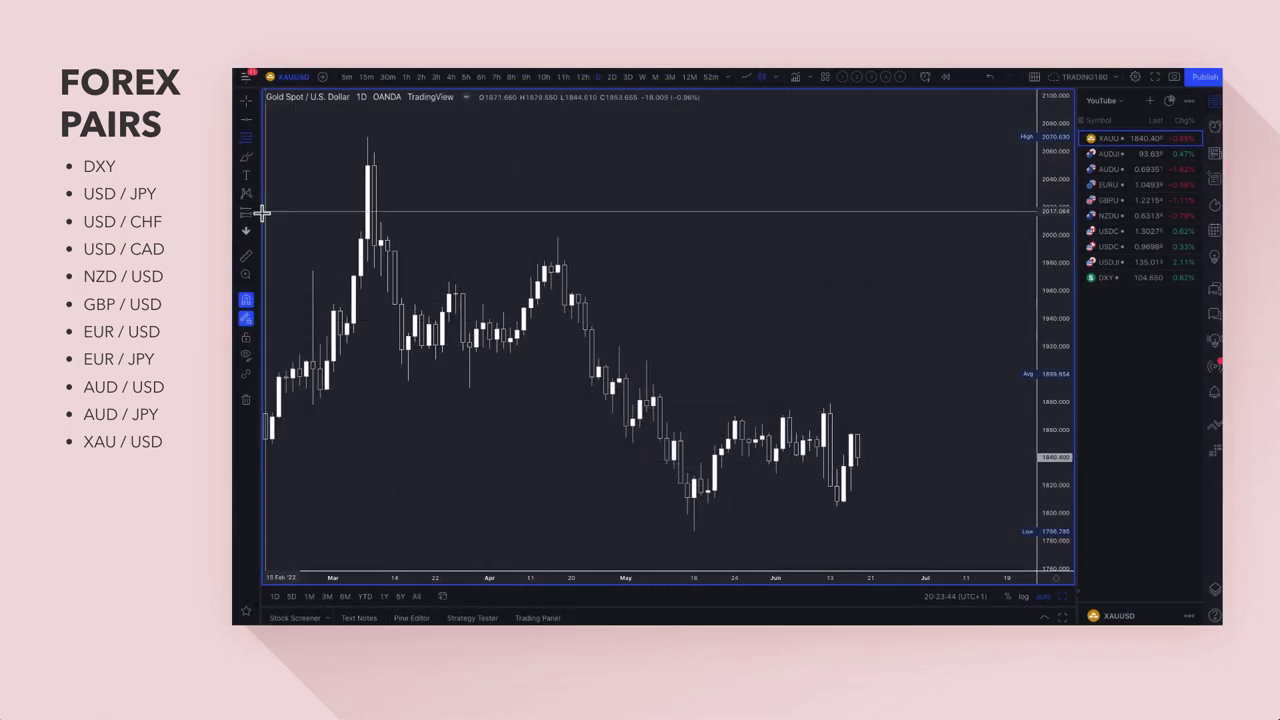
On the XAU/USD chart, mark a demand zone at the mid-May low from 1824.590 to 1786.785, using the 2. DEMAND template
left_click(243, 145)
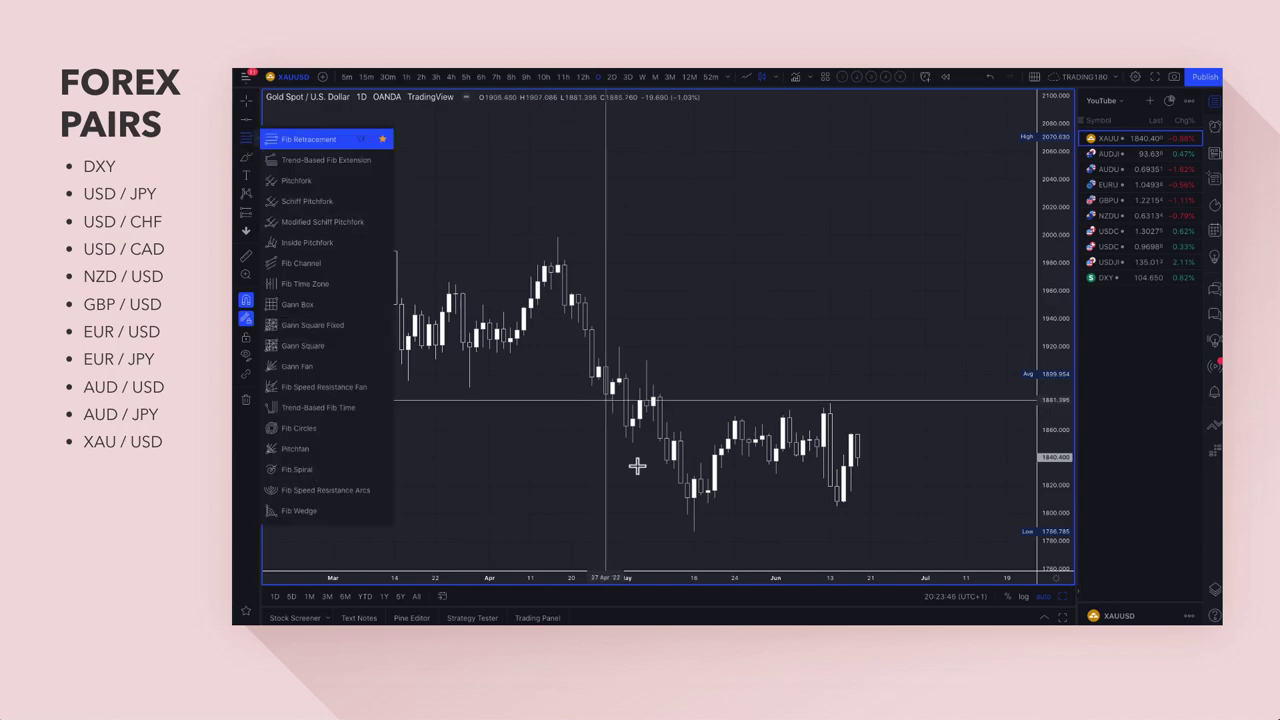
left_click_drag(693, 483, 694, 531)
left_click(845, 618)
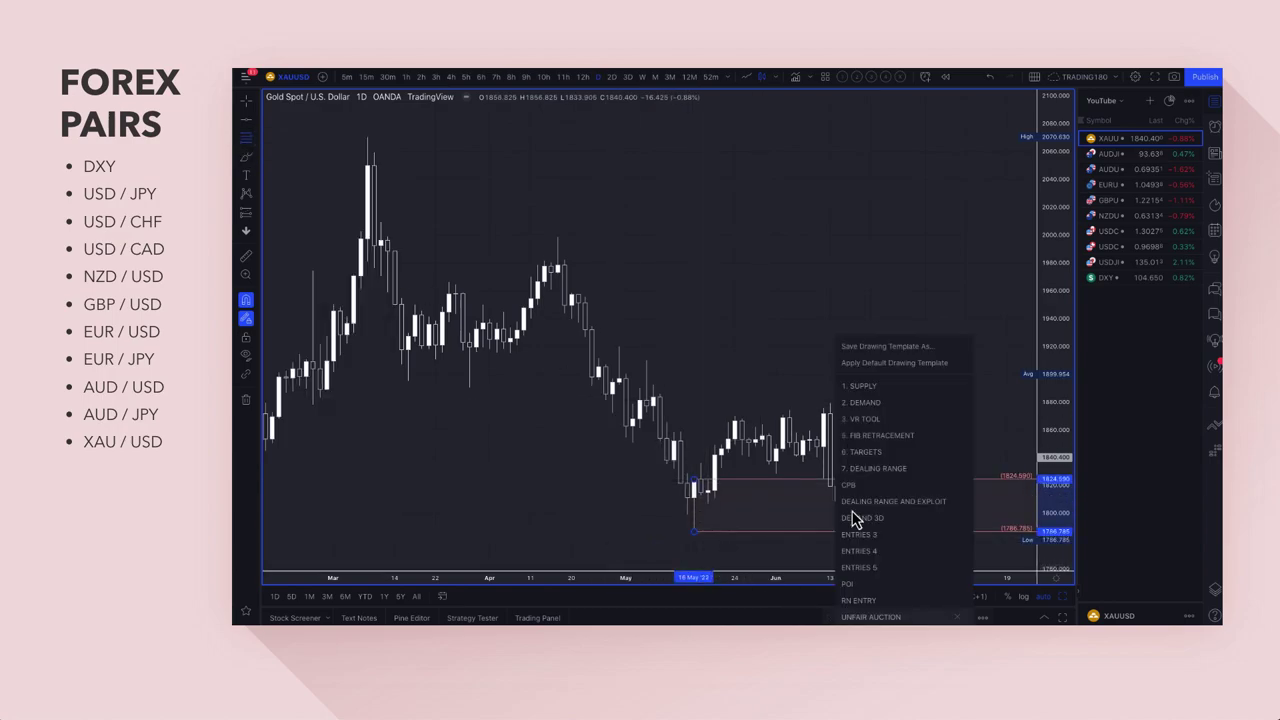
left_click(866, 399)
Mark a second XAU/USD demand zone at the late January low from 1804.900 to 1780.330
scroll(581, 473, "down", 5)
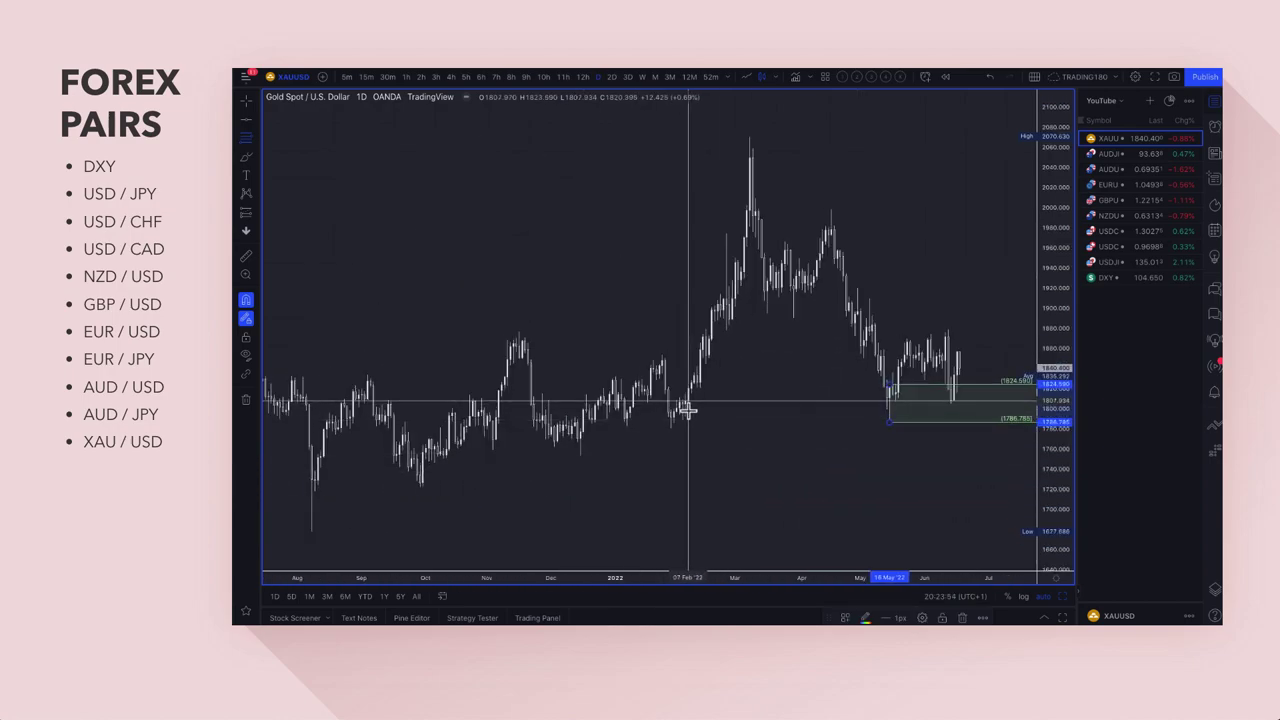
left_click_drag(682, 405, 671, 427)
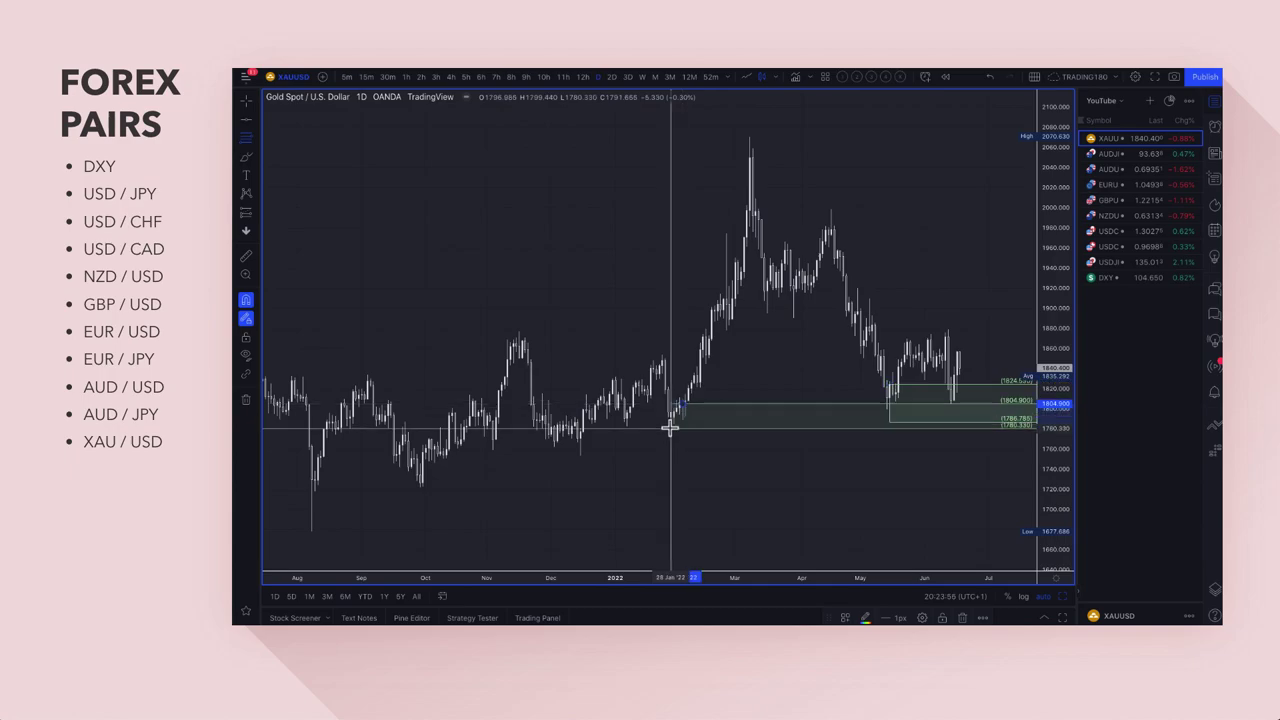
scroll(823, 434, "up", 3)
scroll(794, 483, "up", 3)
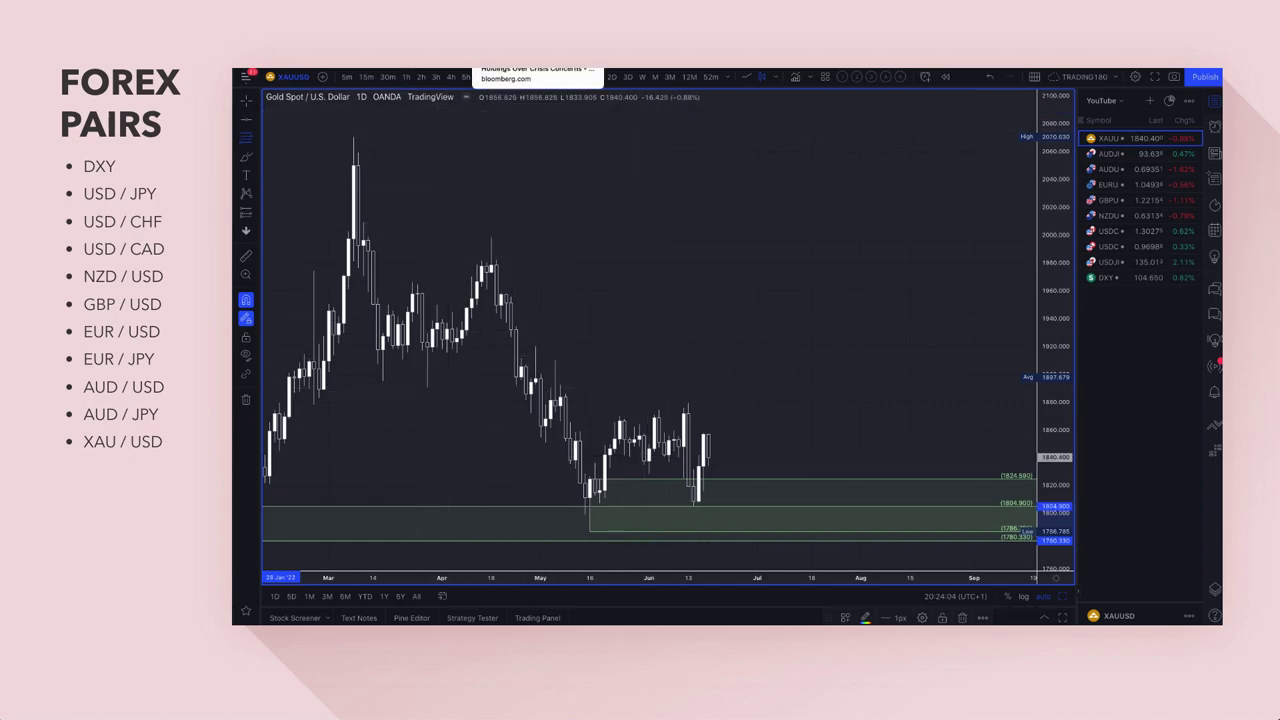
Switch to Bloomberg and review the article on central banks increasing gold holdings, then open the one on gold's rising floor price
left_click(537, 68)
scroll(640, 300, "down", 3)
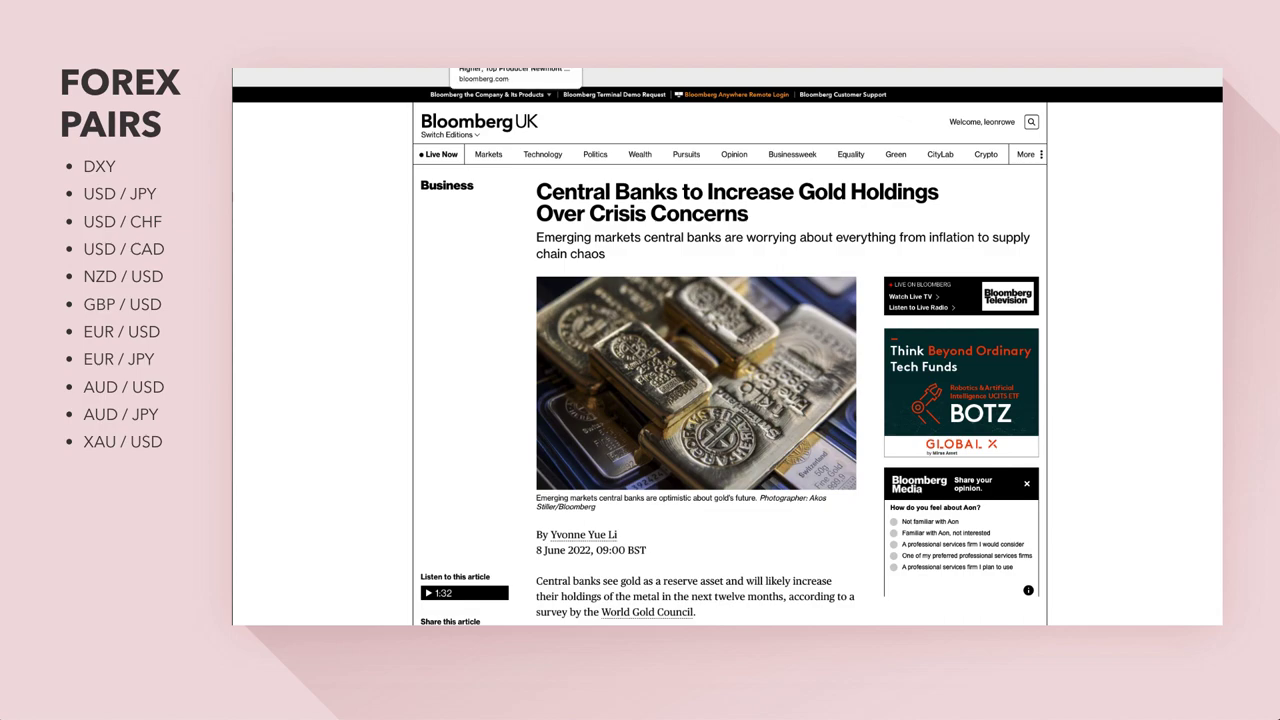
left_click(515, 70)
scroll(605, 255, "up", 4)
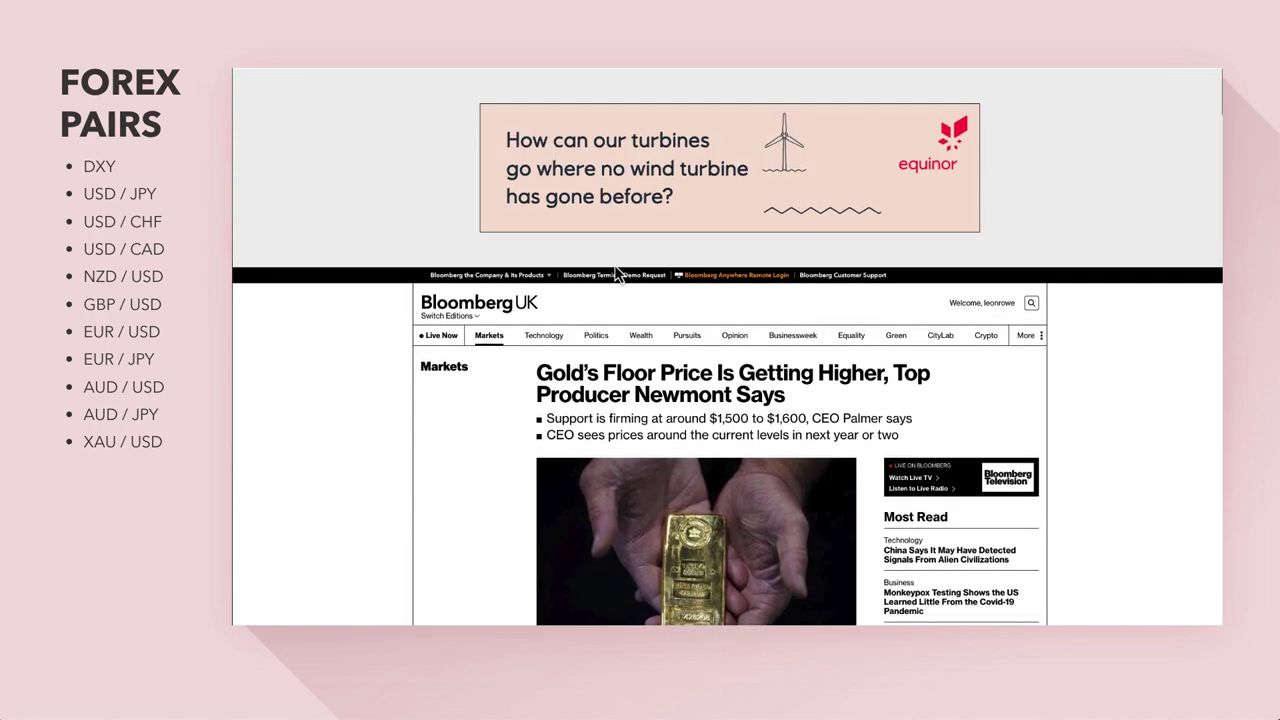
Highlight the headline and both summary points of the gold floor price article while reading them
scroll(600, 265, "down", 1)
left_click_drag(584, 256, 800, 256)
left_click_drag(689, 268, 786, 277)
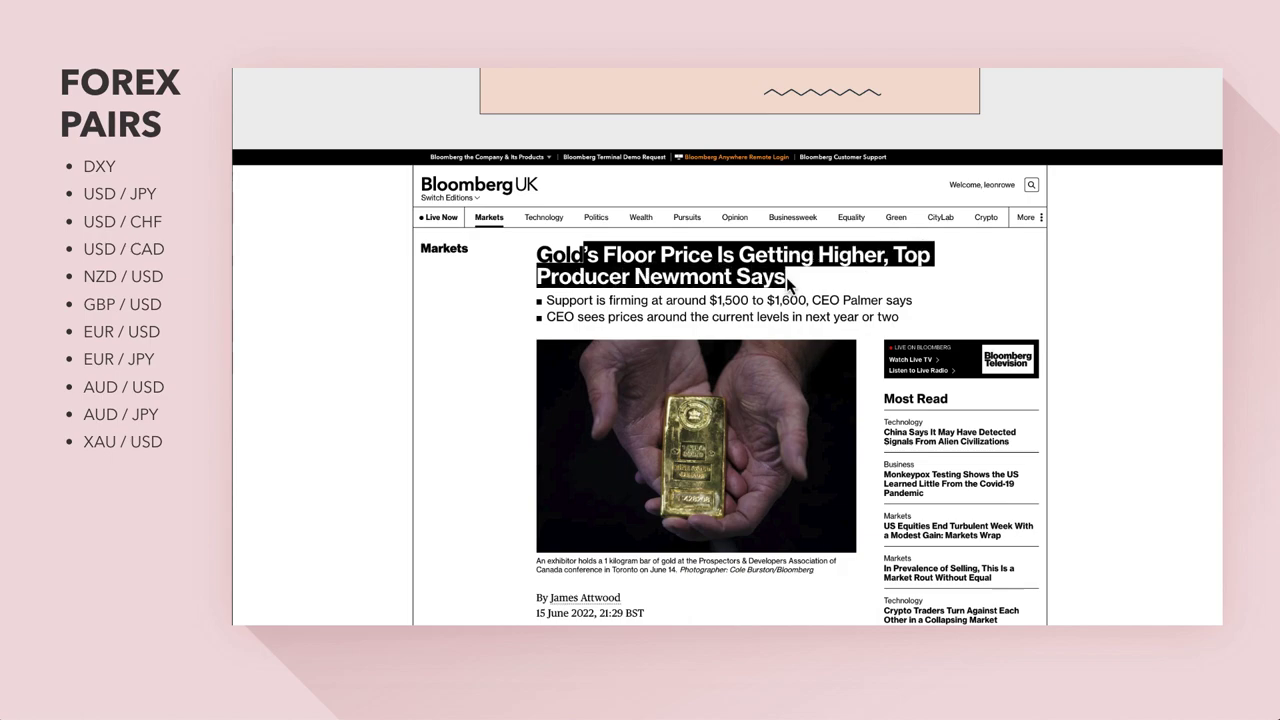
left_click_drag(600, 302, 874, 300)
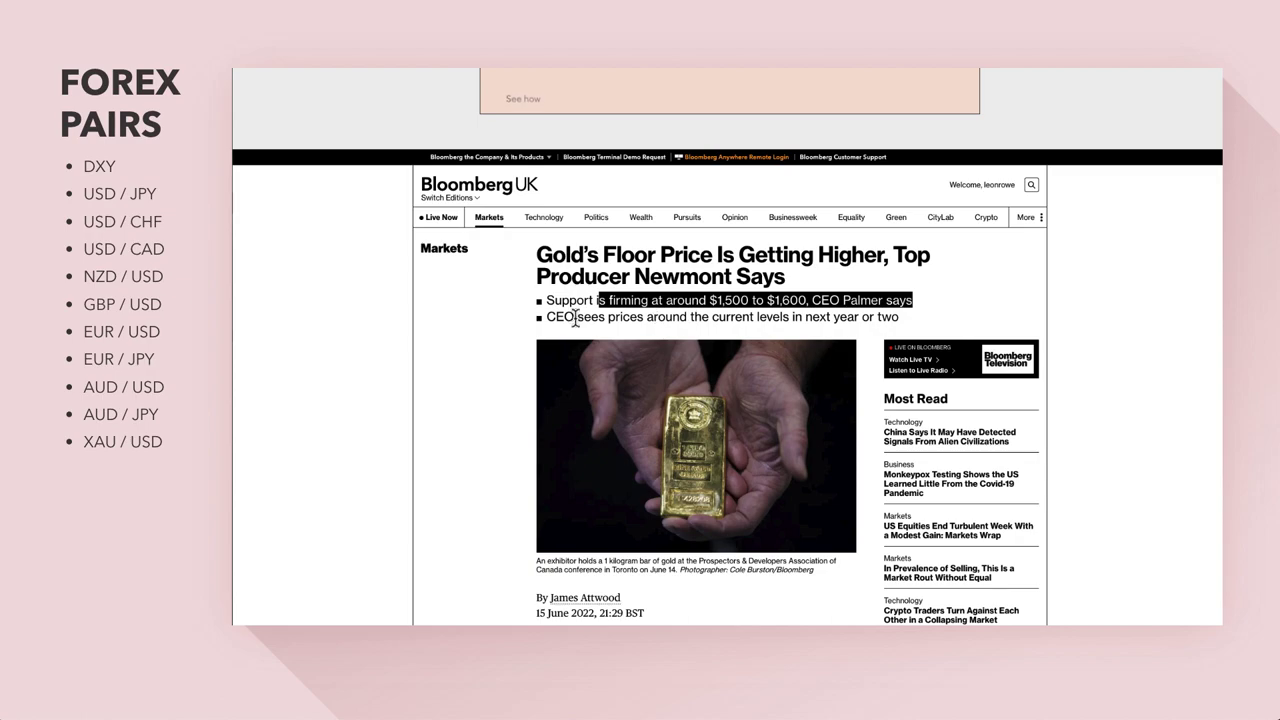
left_click_drag(564, 317, 828, 317)
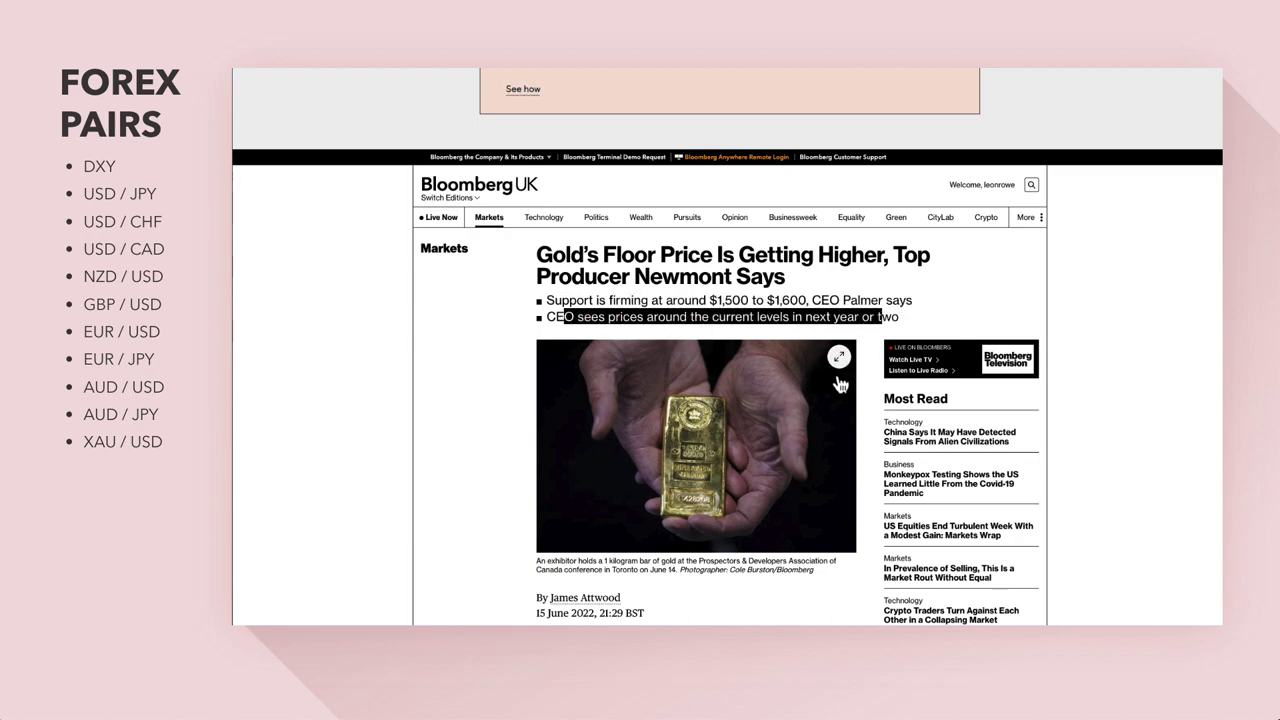
Read the body of the gold floor price article for the producer's view on inflation, current price levels and price support
scroll(780, 390, "down", 3)
scroll(660, 450, "down", 2)
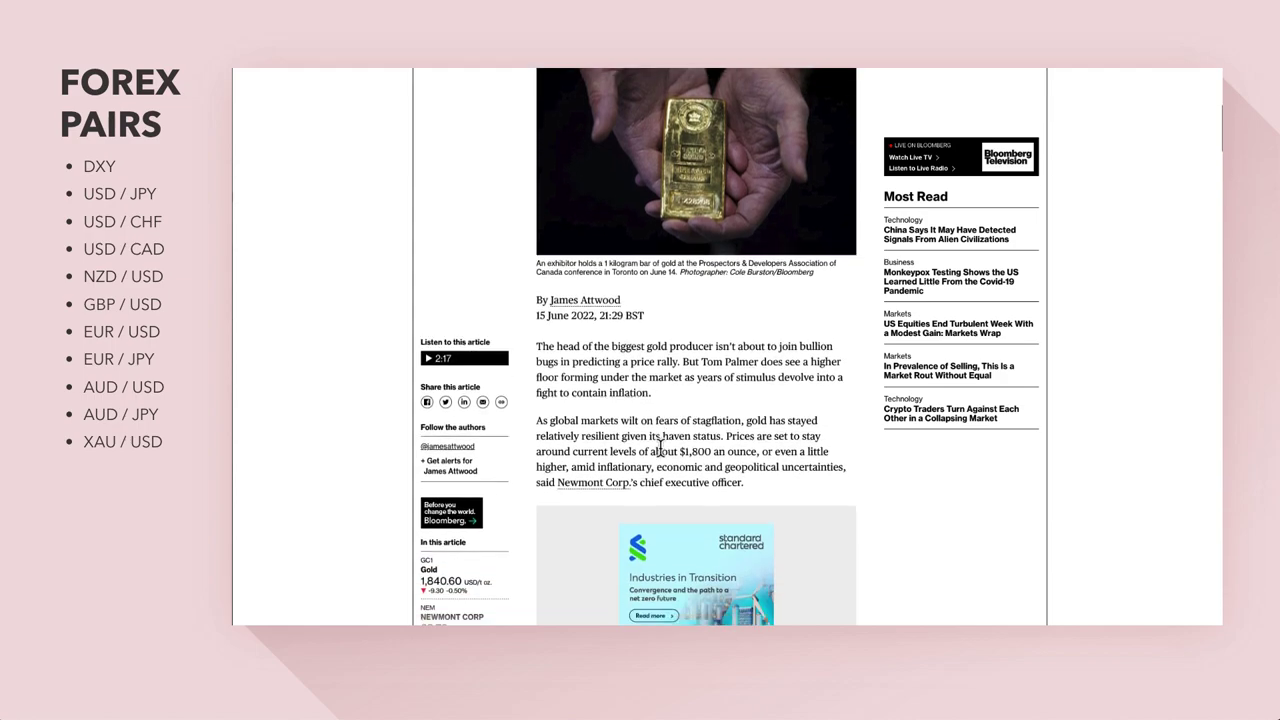
left_click_drag(539, 258, 674, 318)
scroll(674, 318, "down", 3)
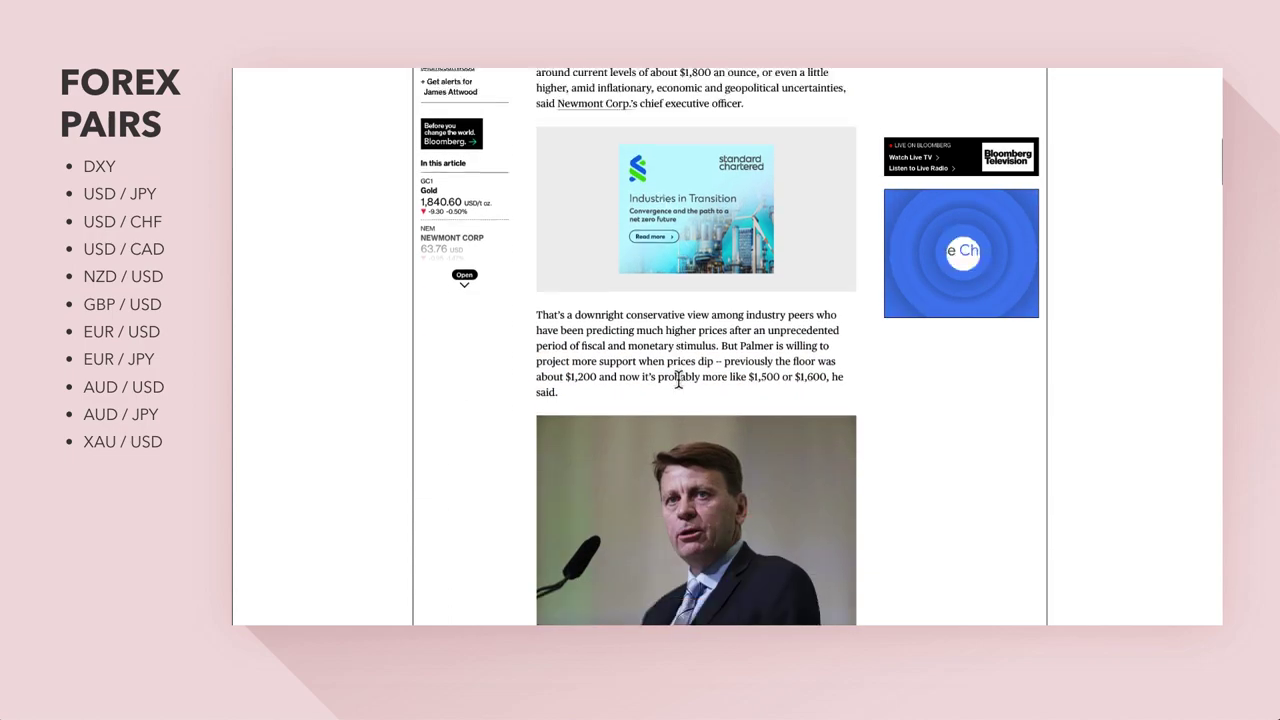